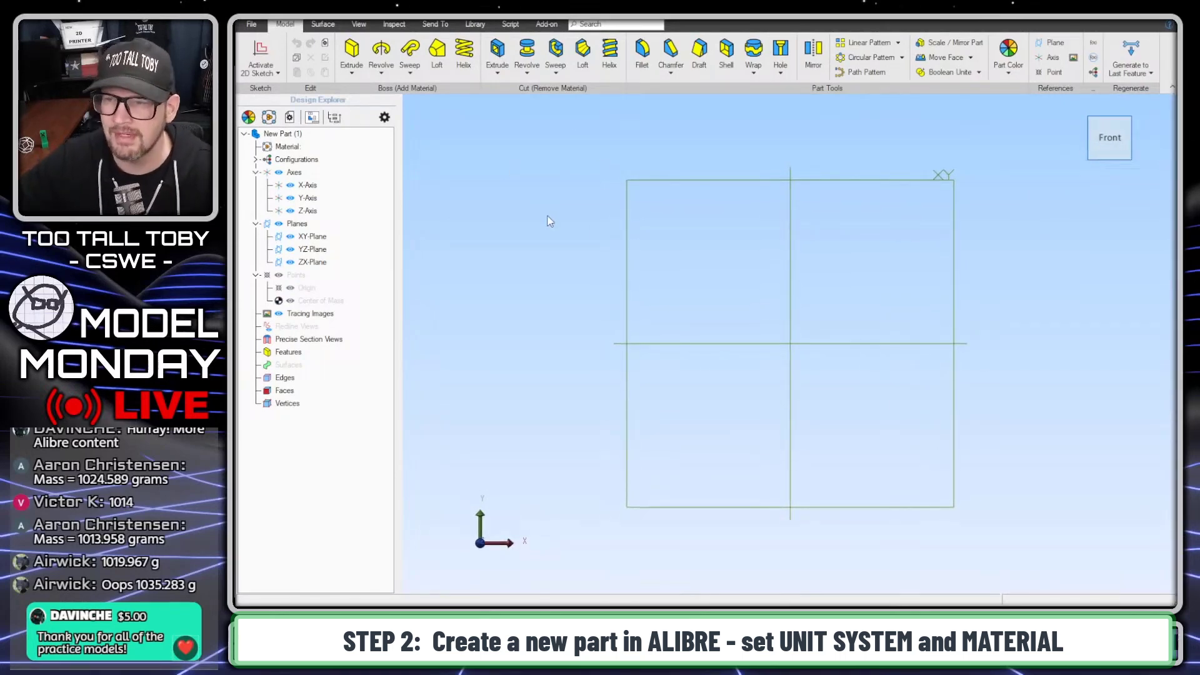
- Set the part's length unit to Millimeters and change its mass unit to match the MMGS system
{"action": "middle_click_drag", "start_coordinate": [562, 230], "coordinate": [554, 245]}
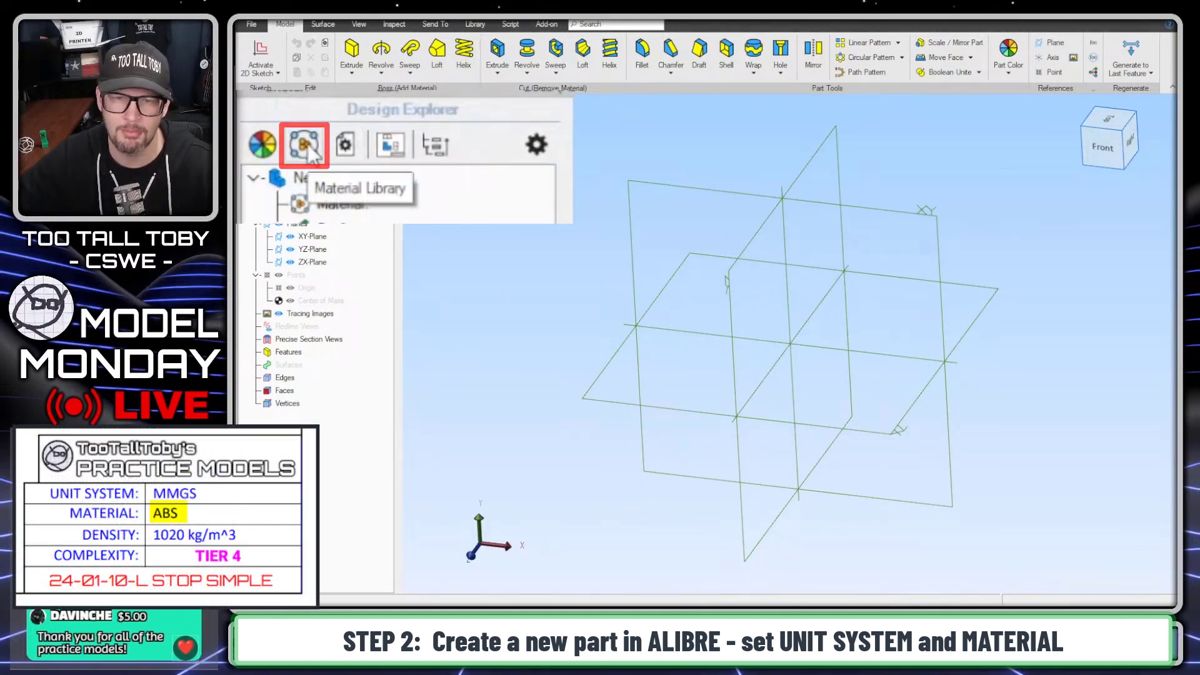
{"action": "left_click", "coordinate": [352, 152]}
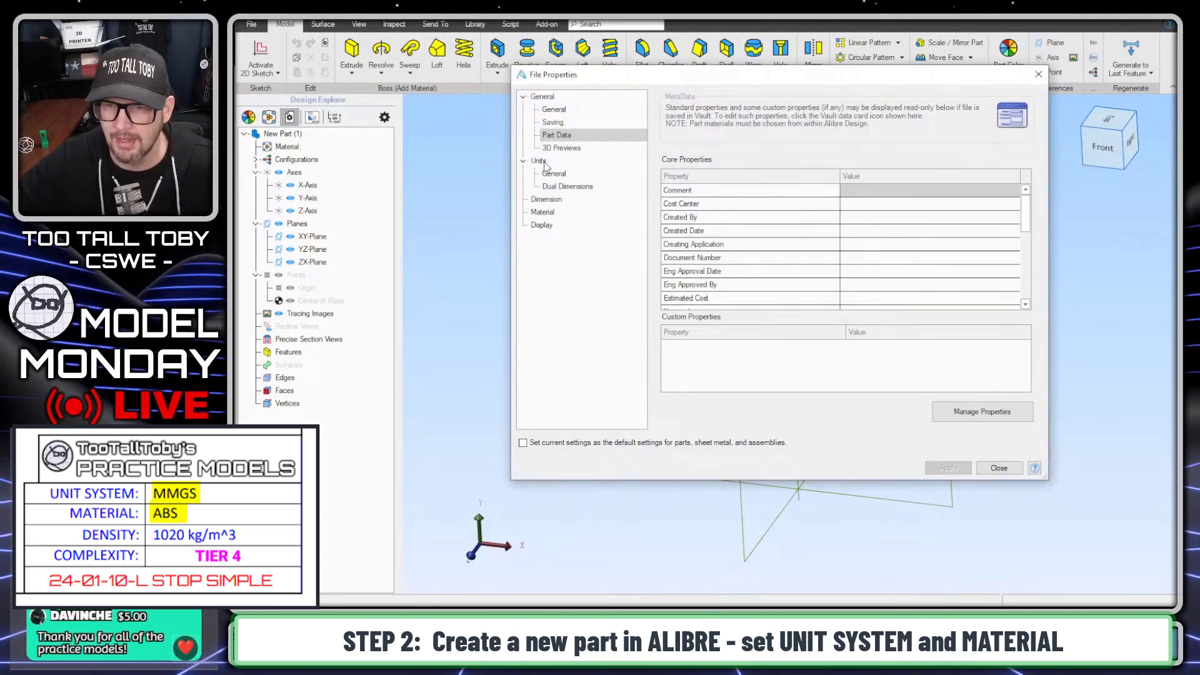
{"action": "left_click", "coordinate": [541, 162]}
{"action": "left_click", "coordinate": [802, 138]}
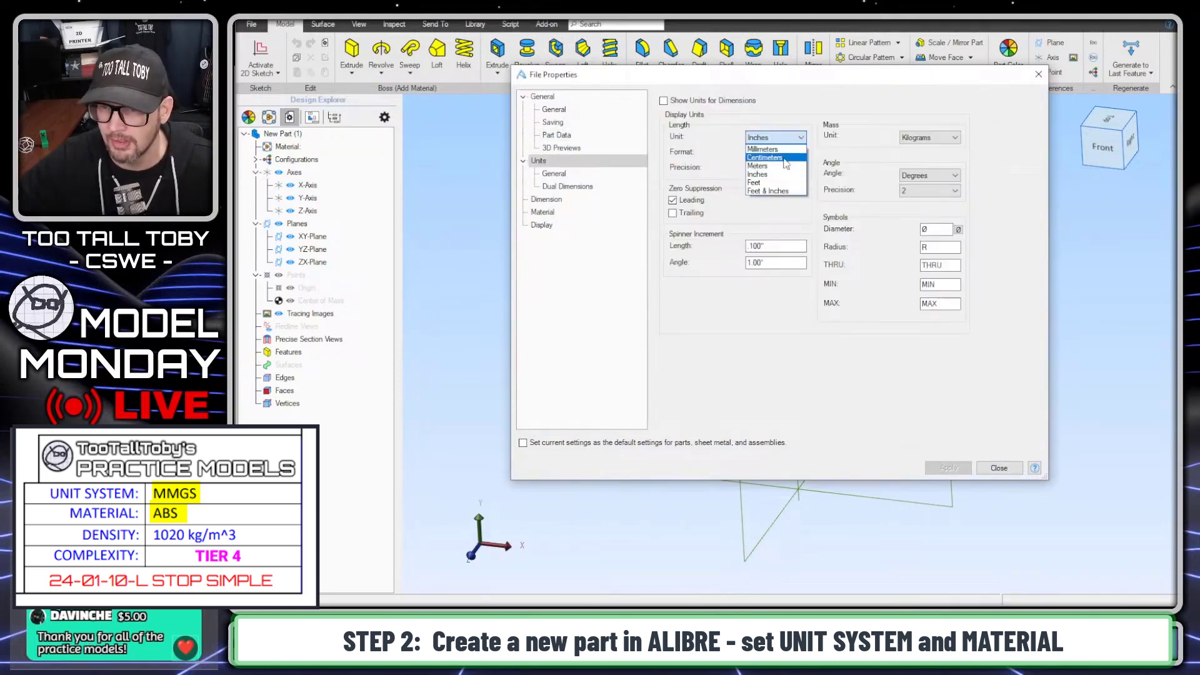
{"action": "left_click", "coordinate": [762, 150]}
{"action": "left_click", "coordinate": [945, 140]}
{"action": "left_click", "coordinate": [924, 157]}
{"action": "left_click", "coordinate": [949, 467]}
{"action": "left_click", "coordinate": [999, 467]}
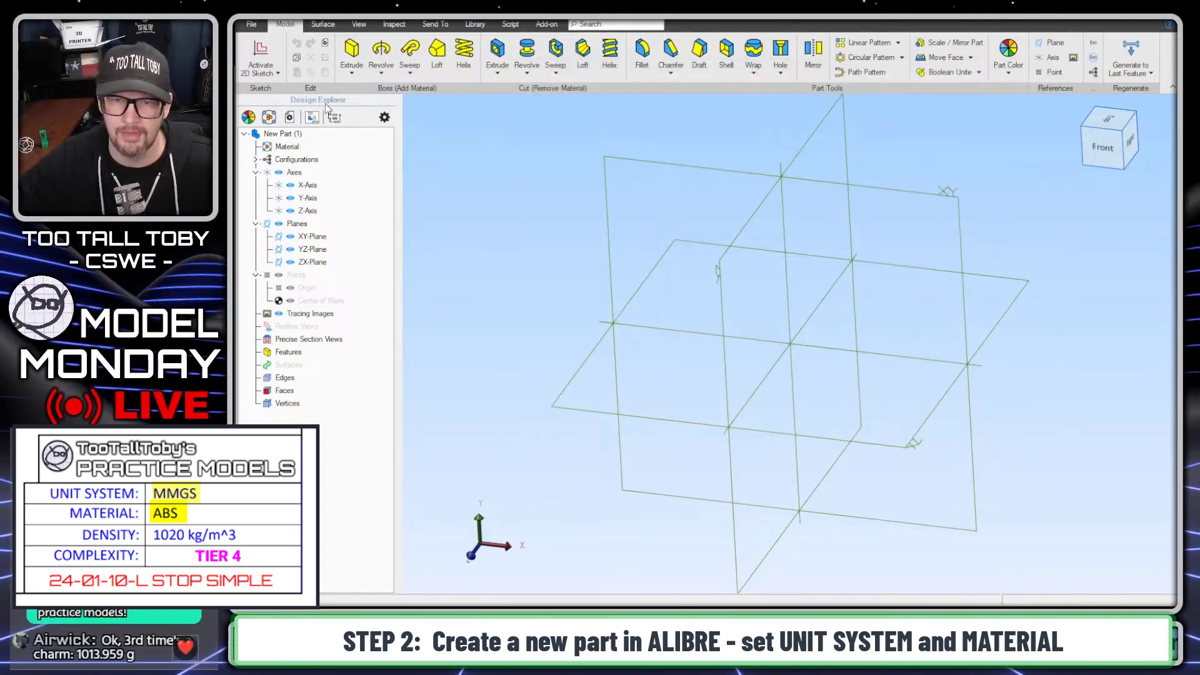
- Assign the ABS material from the TooTallToby Materials library to the part
{"action": "left_click", "coordinate": [272, 121]}
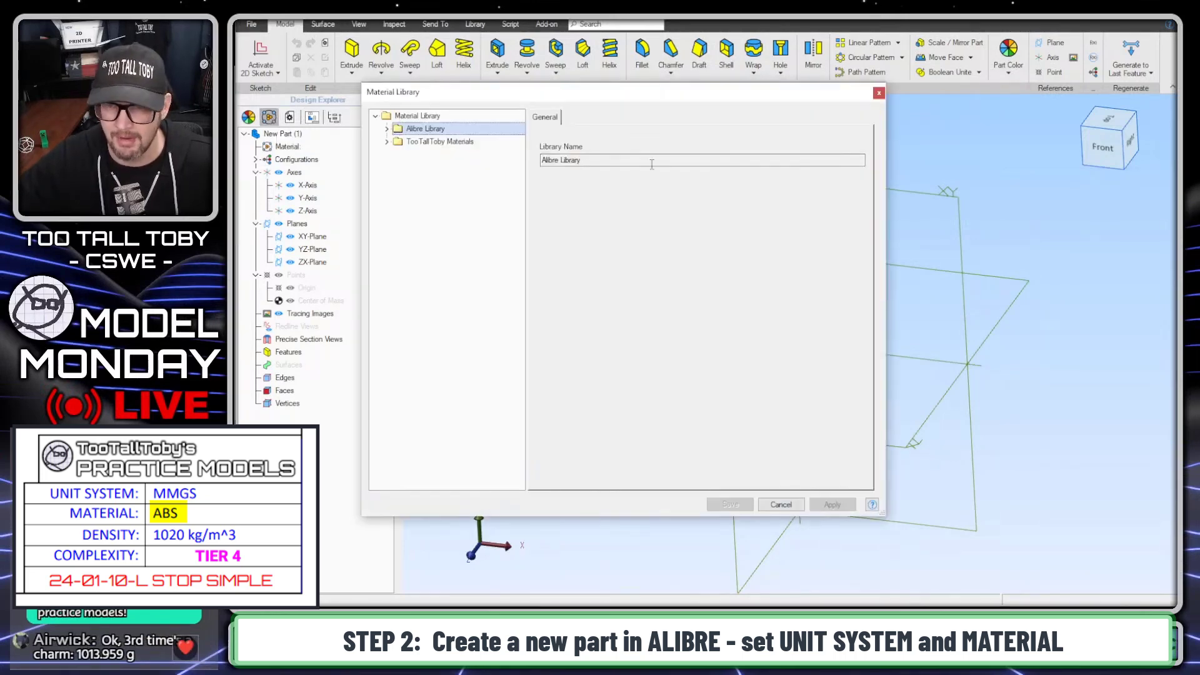
{"action": "left_click", "coordinate": [452, 144]}
{"action": "left_click", "coordinate": [387, 143]}
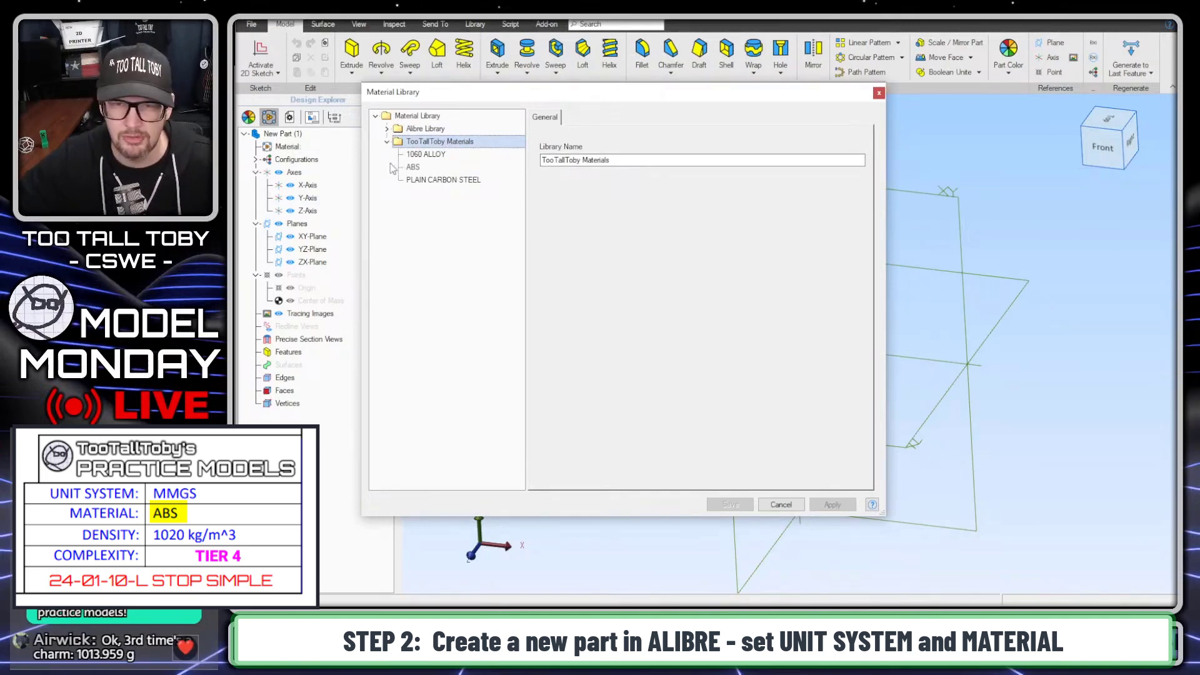
{"action": "left_click", "coordinate": [414, 167]}
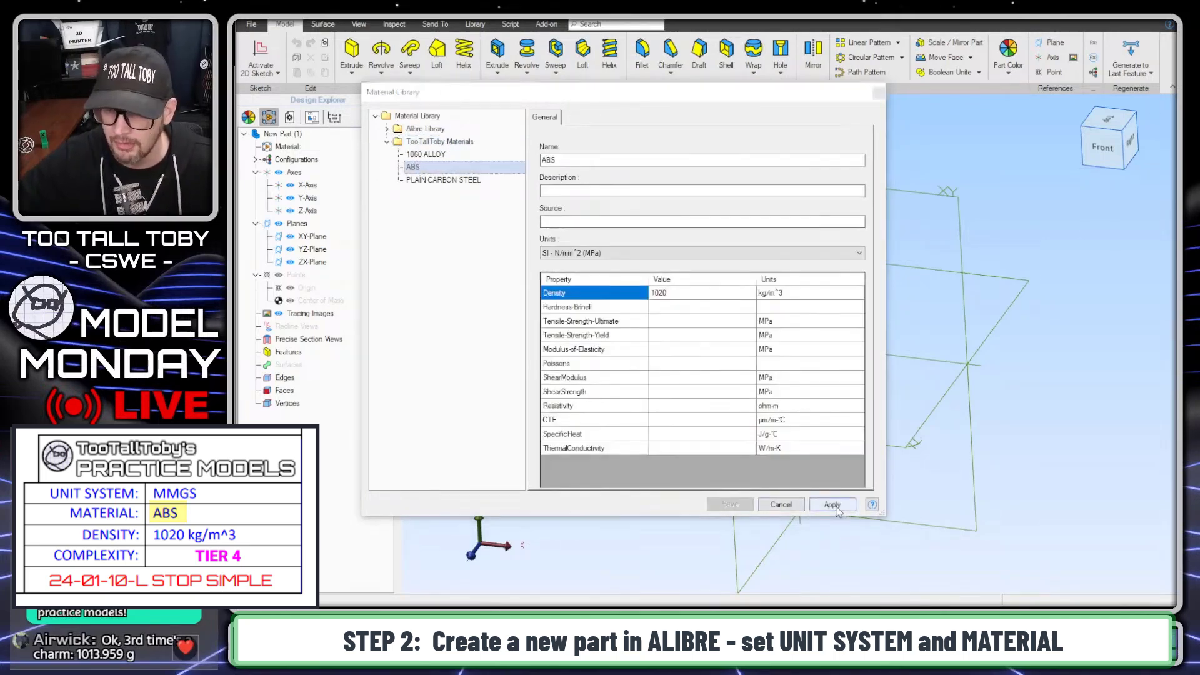
{"action": "left_click", "coordinate": [832, 504]}
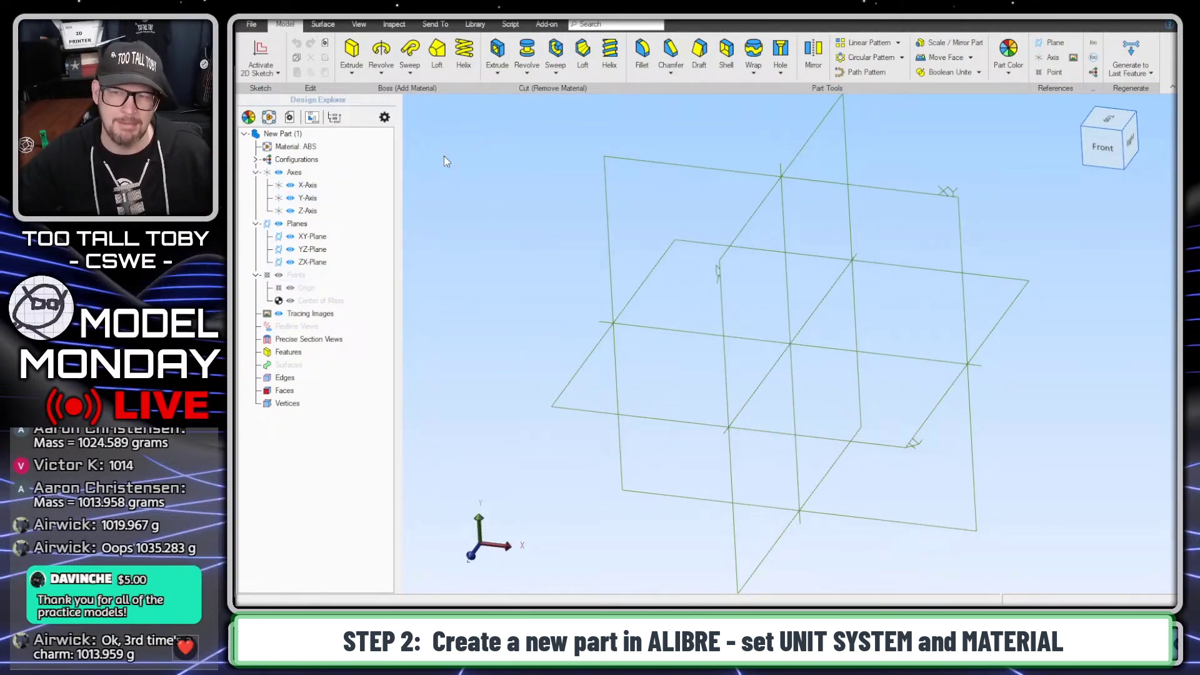
- Start a 2D sketch on the XY-Plane
{"action": "left_click", "coordinate": [635, 160]}
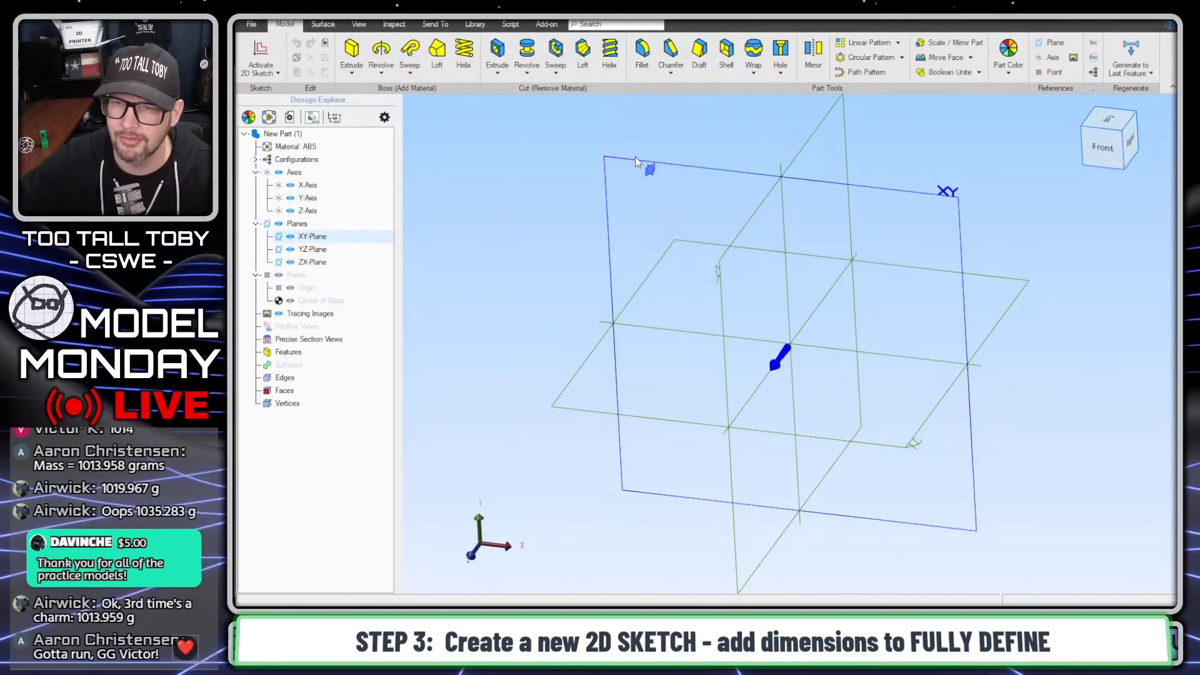
{"action": "left_click", "coordinate": [635, 163]}
{"action": "left_click", "coordinate": [637, 160]}
{"action": "right_click", "coordinate": [637, 162]}
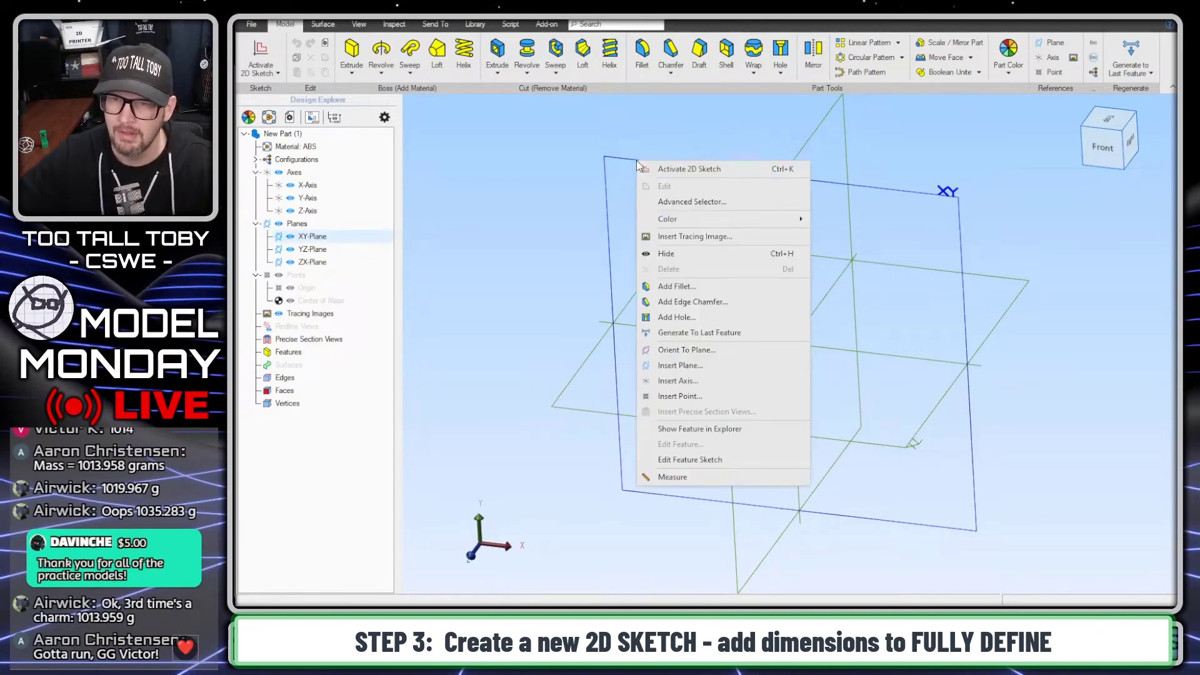
{"action": "left_click", "coordinate": [694, 169]}
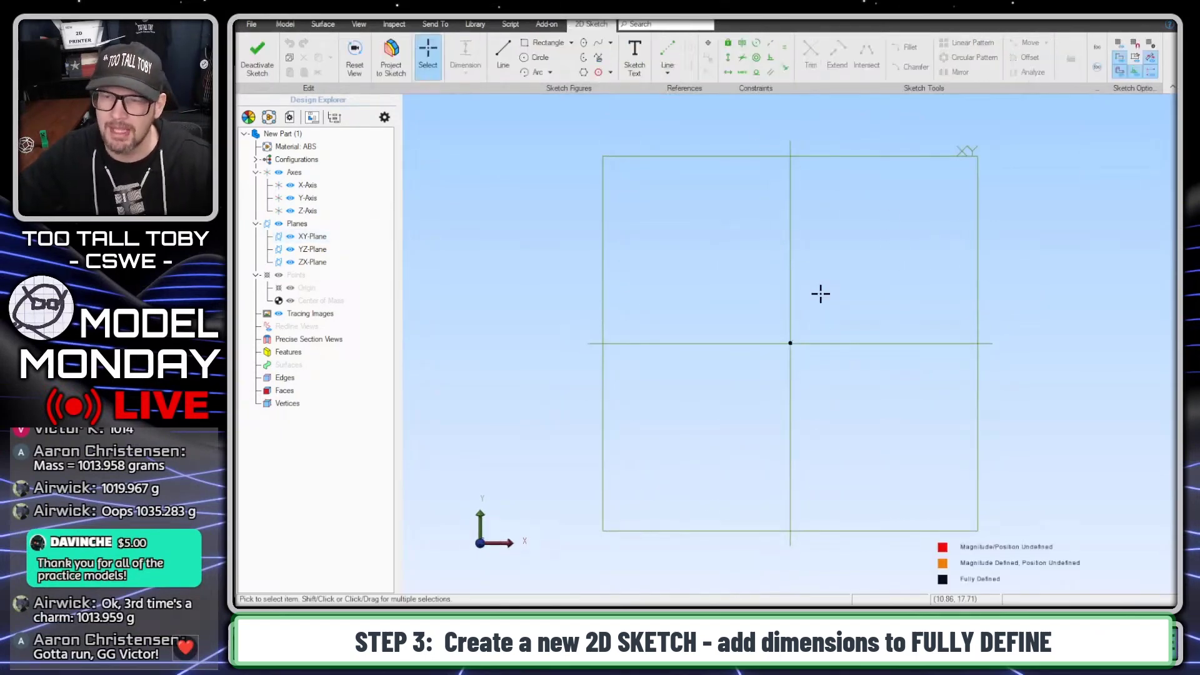
- Draw a 135 mm horizontal line from the origin in the positive X direction as the profile's base
{"action": "left_click", "coordinate": [503, 66]}
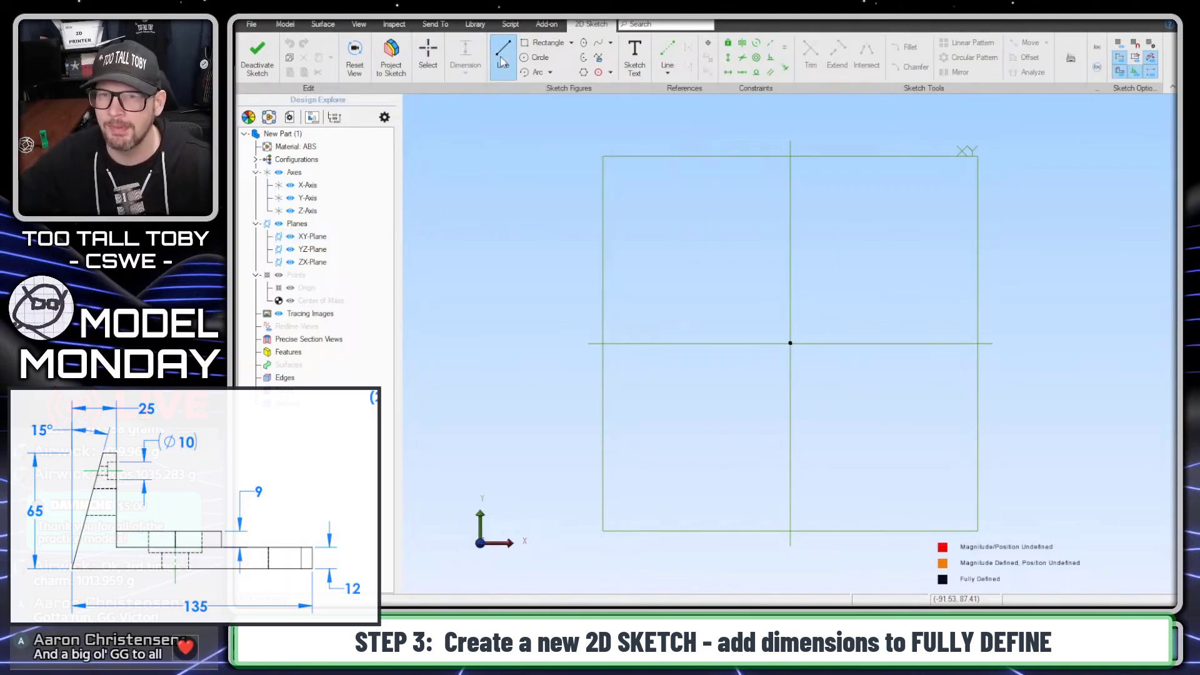
{"action": "left_click", "coordinate": [791, 343]}
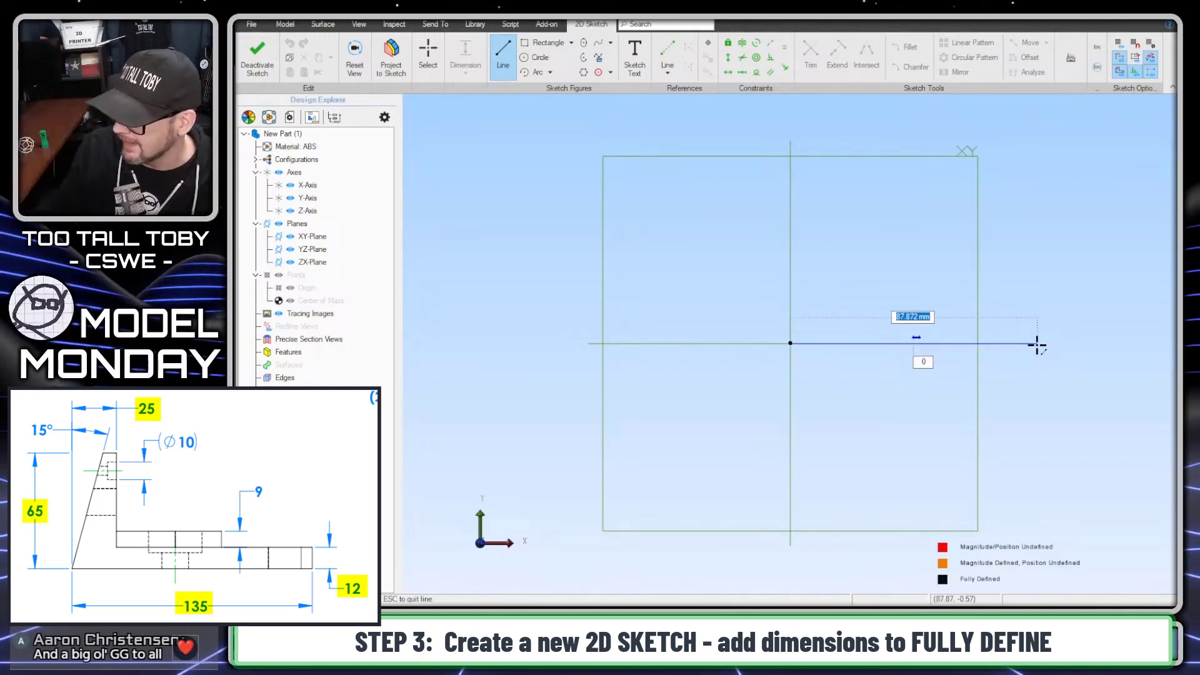
{"action": "type", "text": "13"}
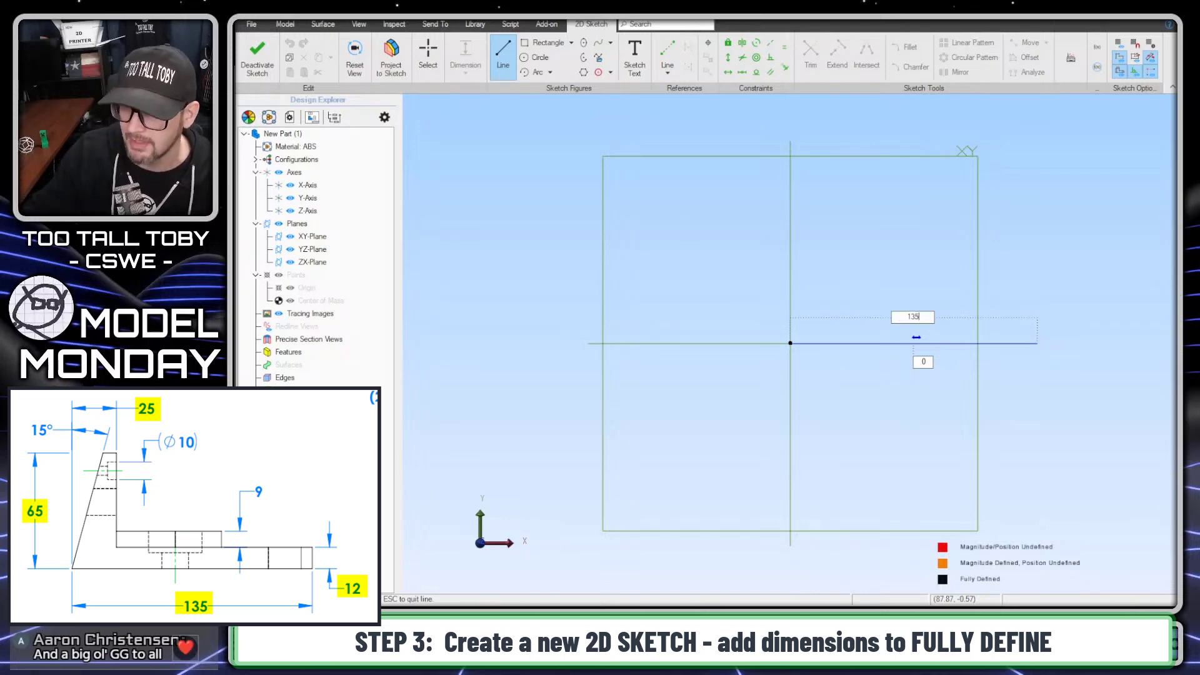
{"action": "type", "text": "5"}
{"action": "key", "text": "Return"}
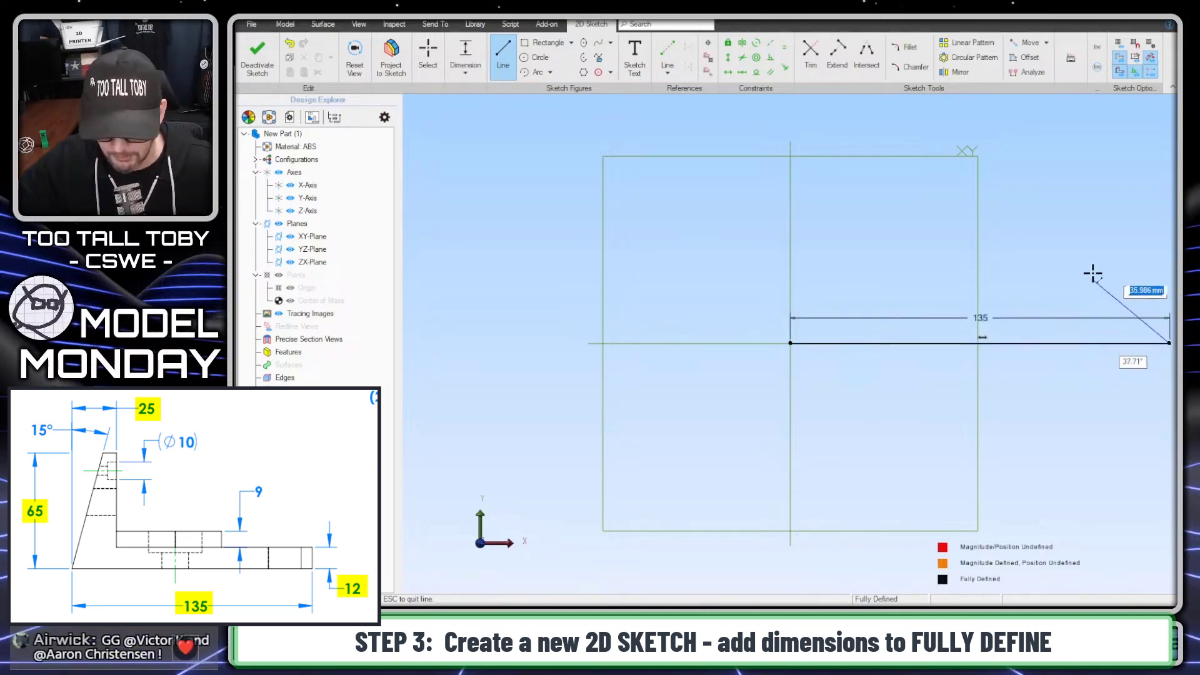
- Continue the L-shaped profile with lines 12 mm up, 110 mm back parallel to the base, and 53 mm (65-12) up
{"action": "mouse_move", "coordinate": [1112, 242]}
{"action": "middle_mouse_down"}
{"action": "mouse_move", "coordinate": [1004, 254]}
{"action": "mouse_move", "coordinate": [948, 279]}
{"action": "middle_mouse_up"}
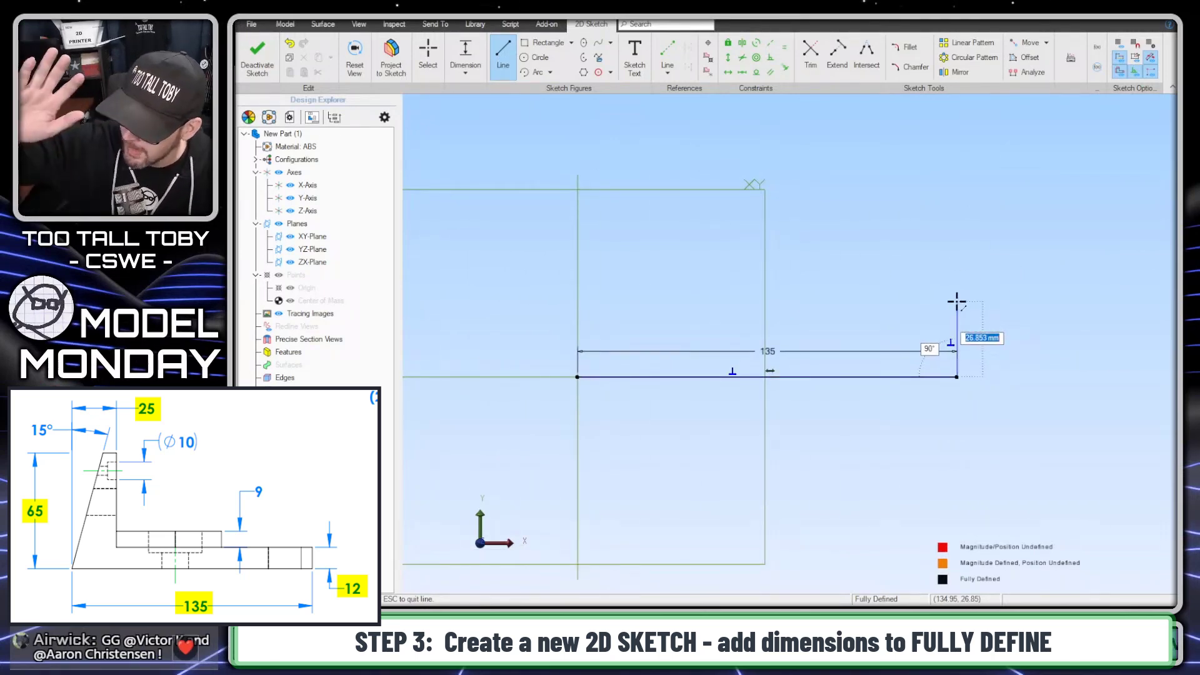
{"action": "key", "text": "Escape"}
{"action": "type", "text": "12"}
{"action": "key", "text": "Return"}
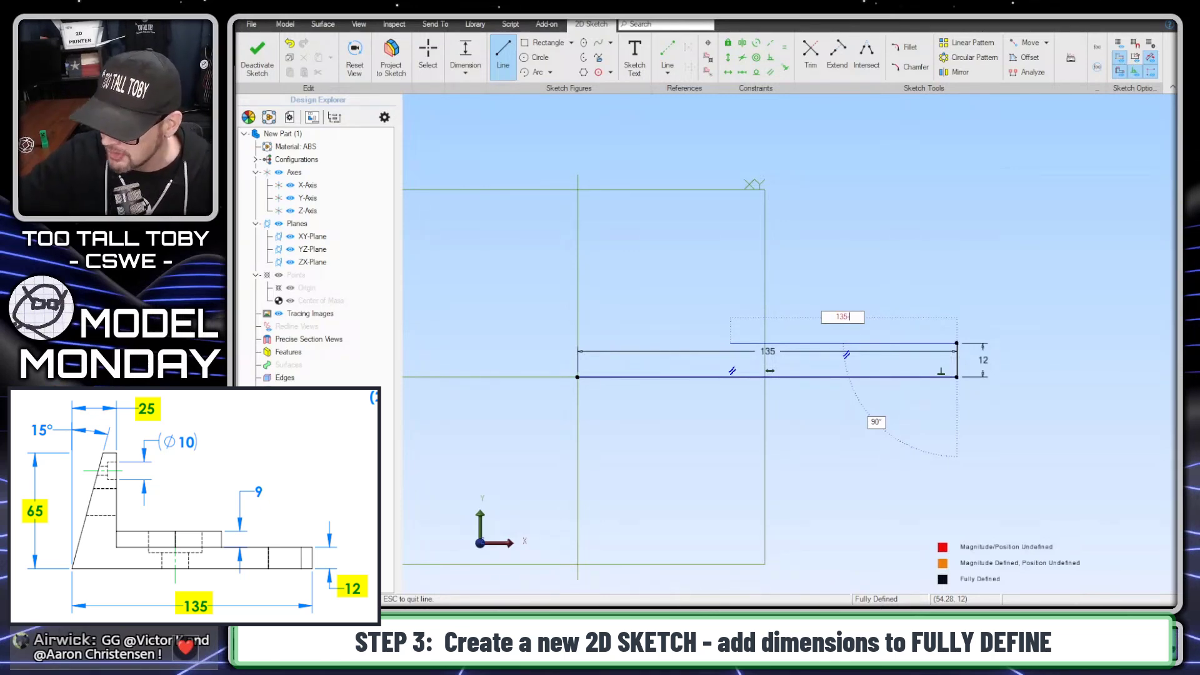
{"action": "key", "text": "Return"}
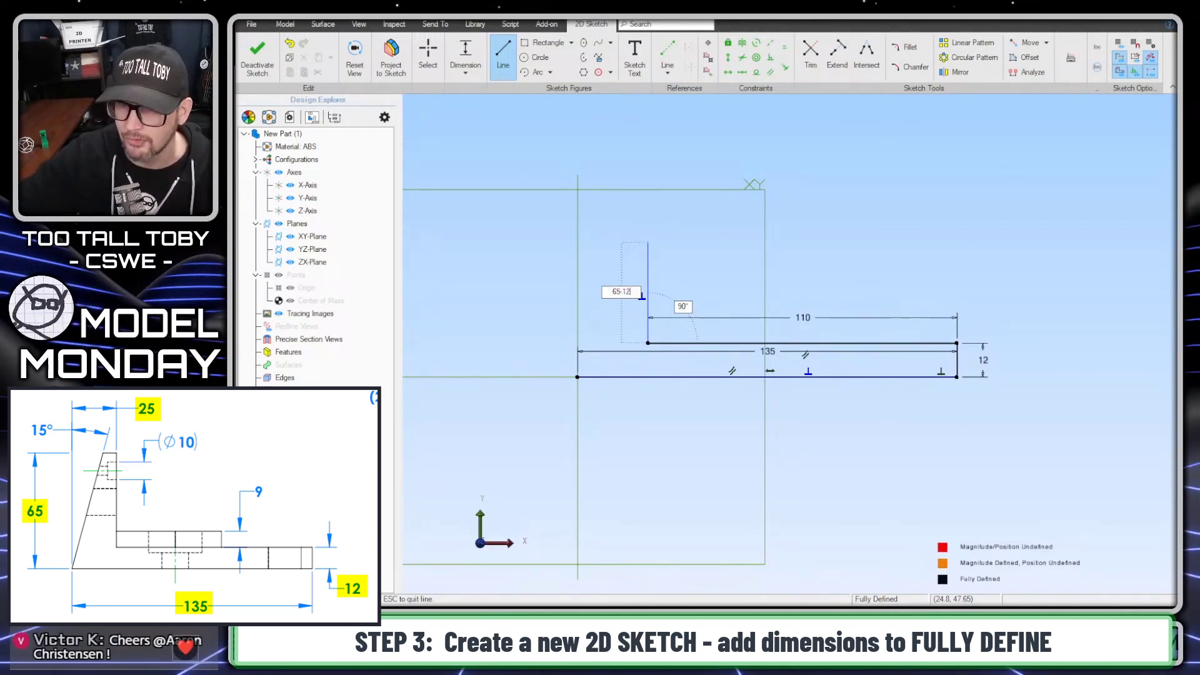
{"action": "key", "text": "Return"}
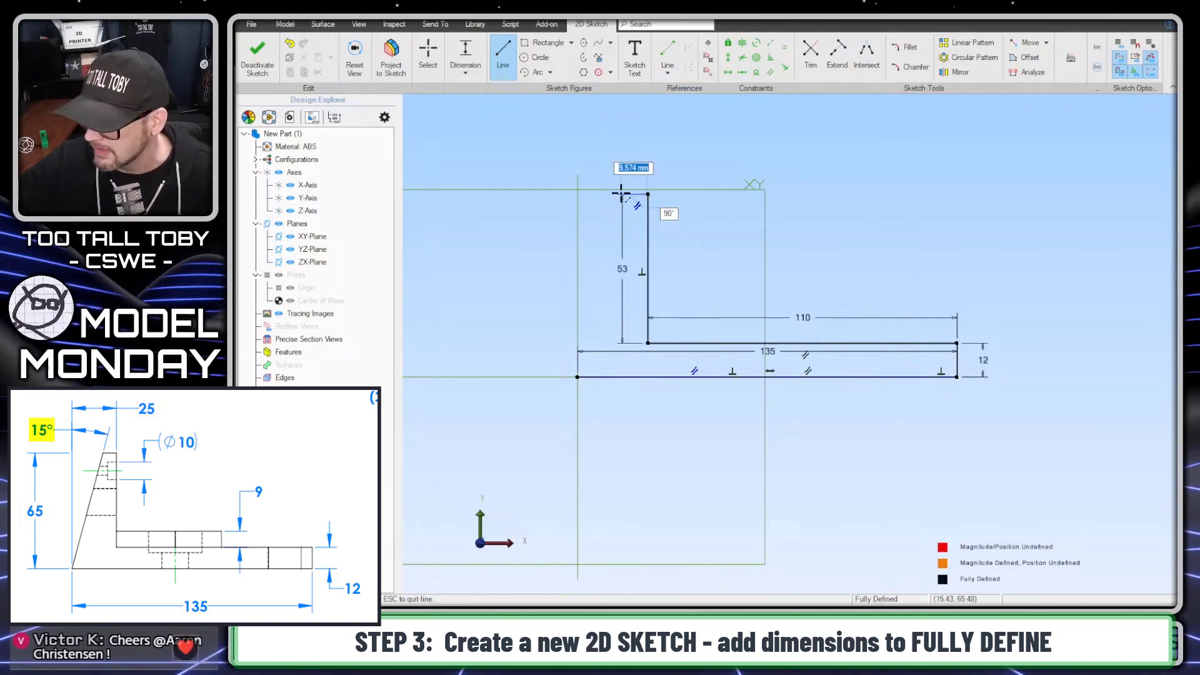
- Close the profile with a short horizontal top line and a slanted line to the origin, dimensioned at 15° from the Y-Axis
{"action": "left_click", "coordinate": [620, 195]}
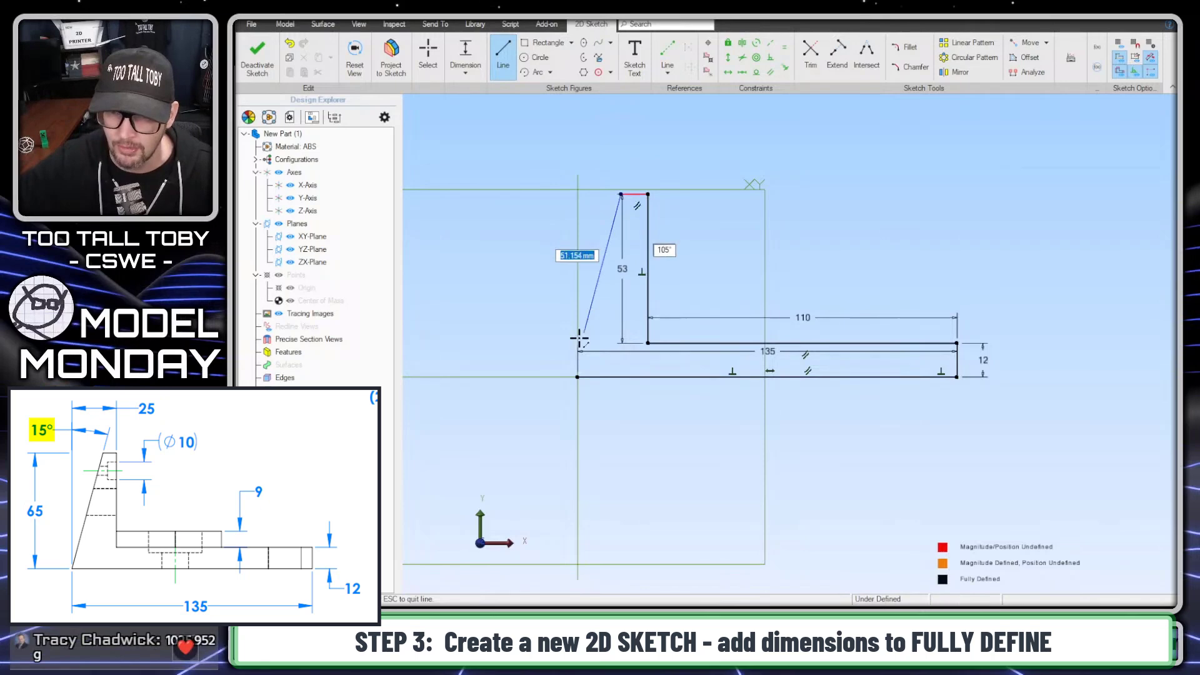
{"action": "left_click", "coordinate": [576, 375]}
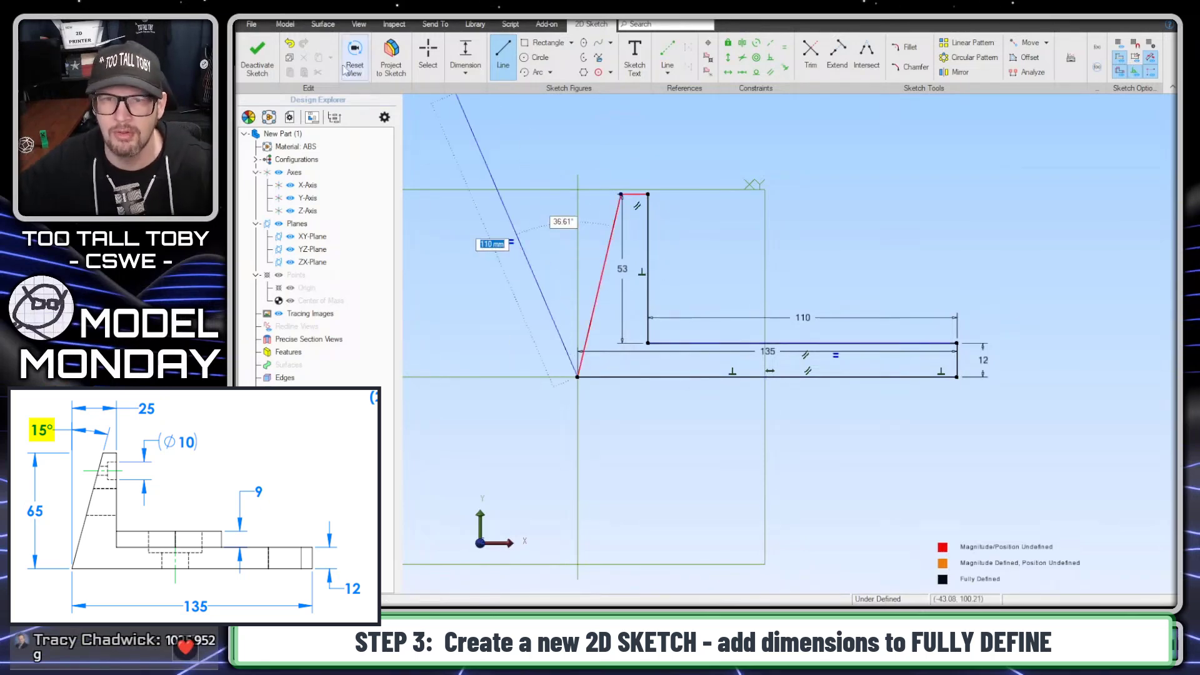
{"action": "left_click", "coordinate": [466, 57]}
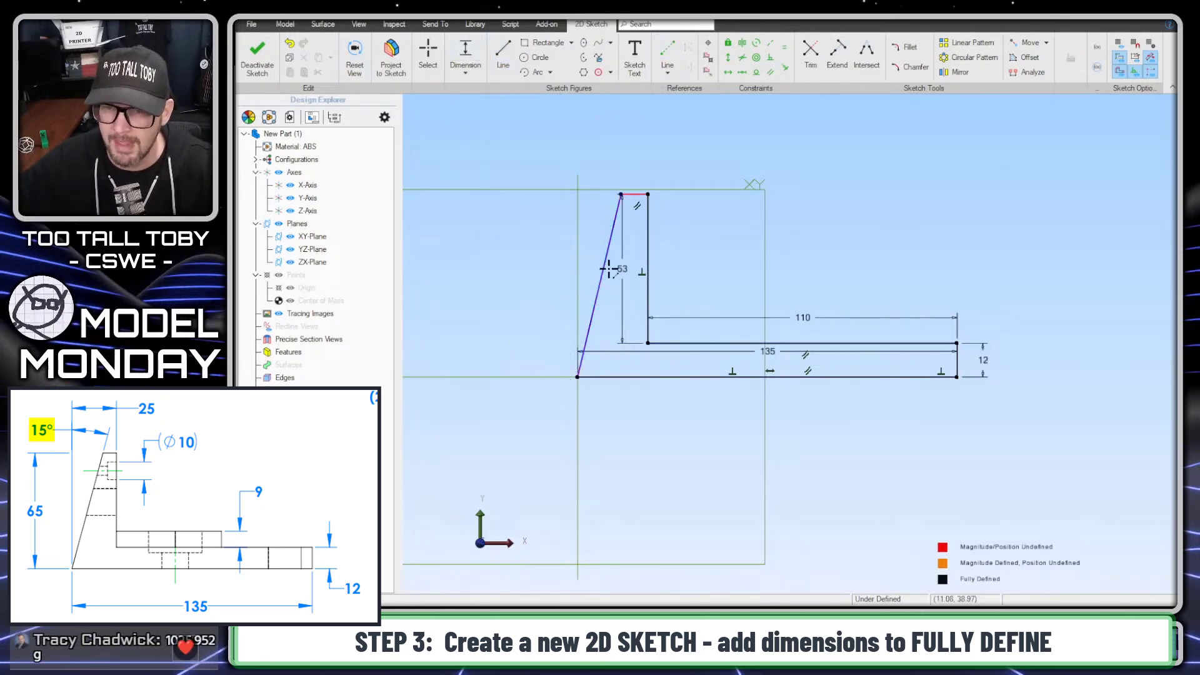
{"action": "left_click", "coordinate": [602, 270]}
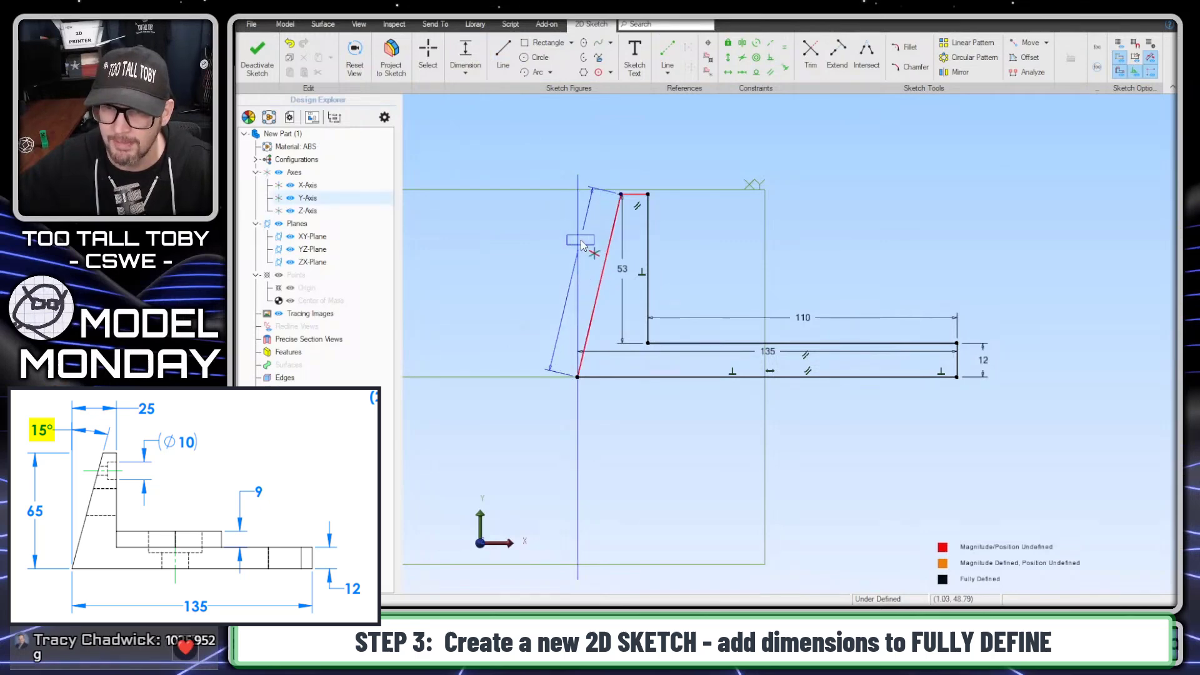
{"action": "left_click", "coordinate": [577, 244]}
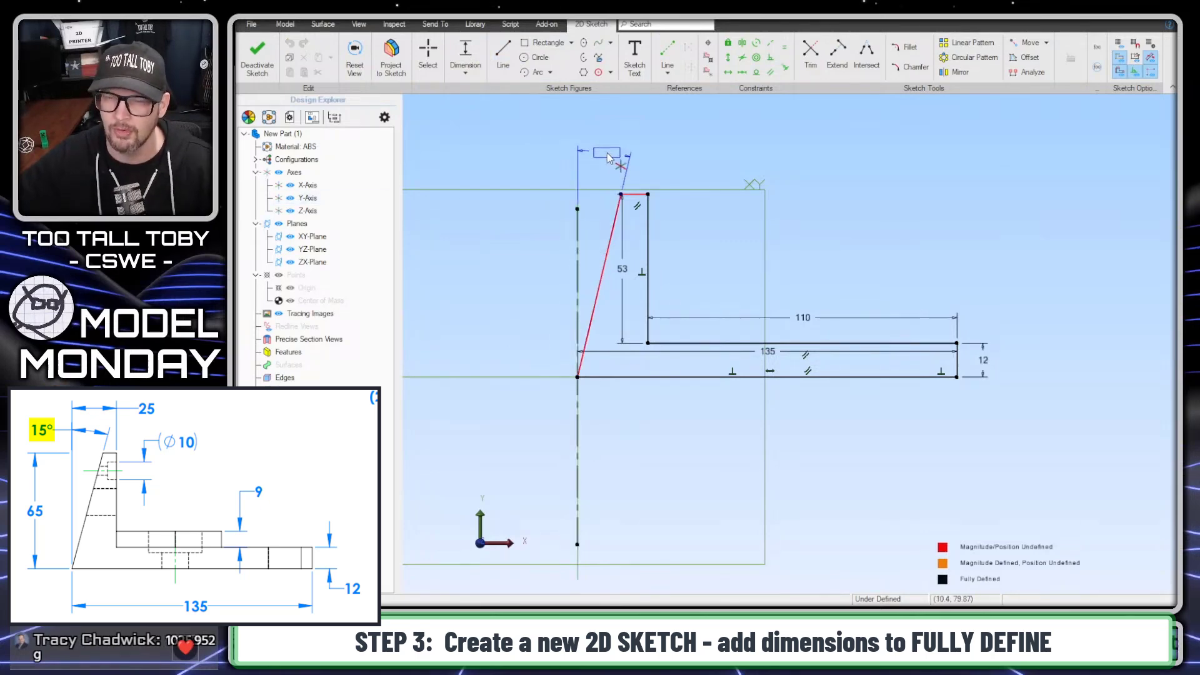
{"action": "left_click", "coordinate": [607, 154]}
{"action": "type", "text": "15"}
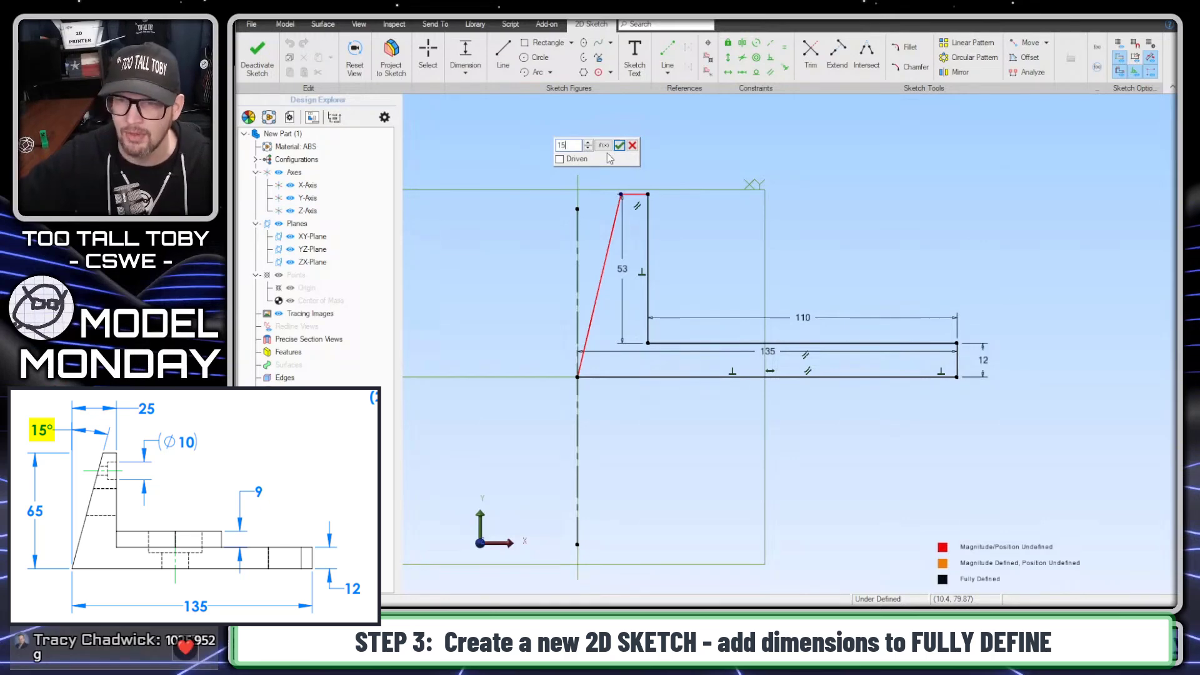
{"action": "key", "text": "Return"}
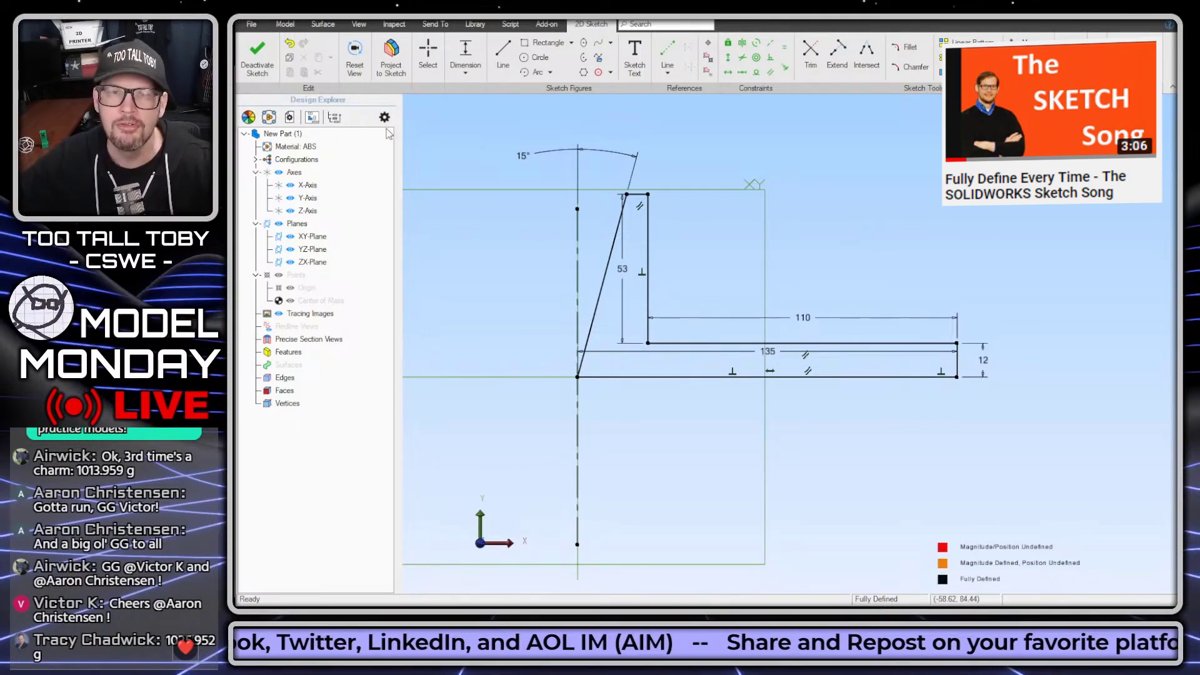
- Finish the sketch and extrude the L-shaped profile as a Mid Plane boss with a depth of 85 mm
{"action": "left_click", "coordinate": [257, 59]}
{"action": "left_click", "coordinate": [351, 57]}
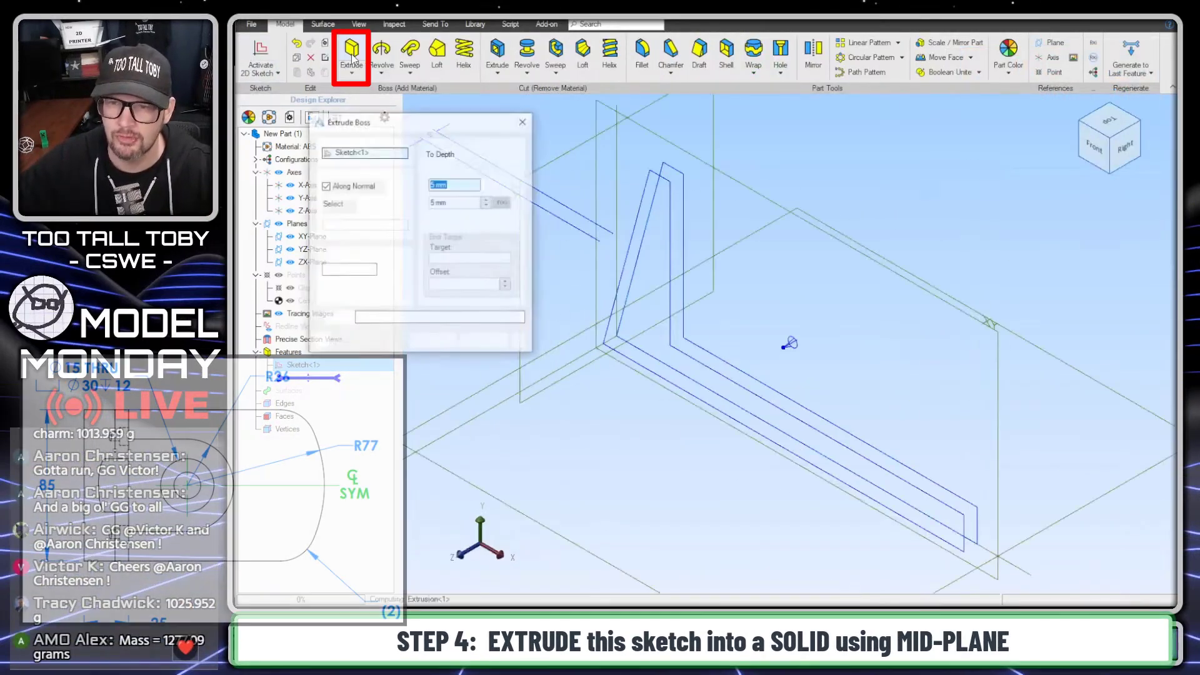
{"action": "left_click", "coordinate": [473, 154]}
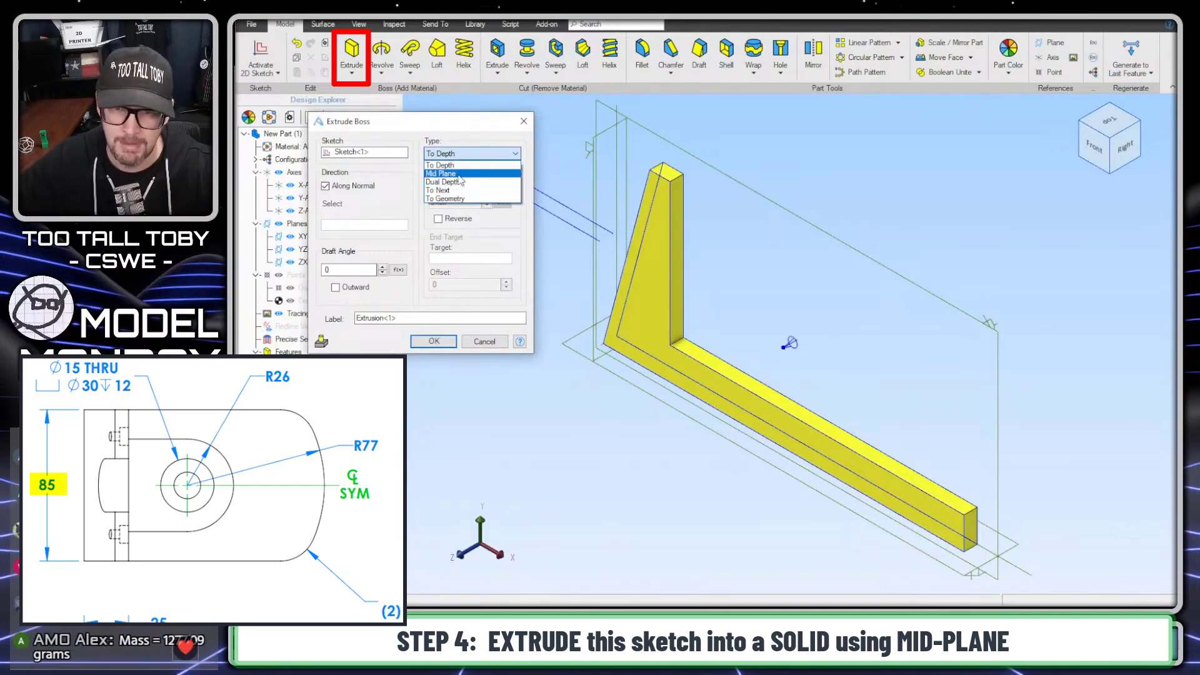
{"action": "left_click", "coordinate": [441, 173]}
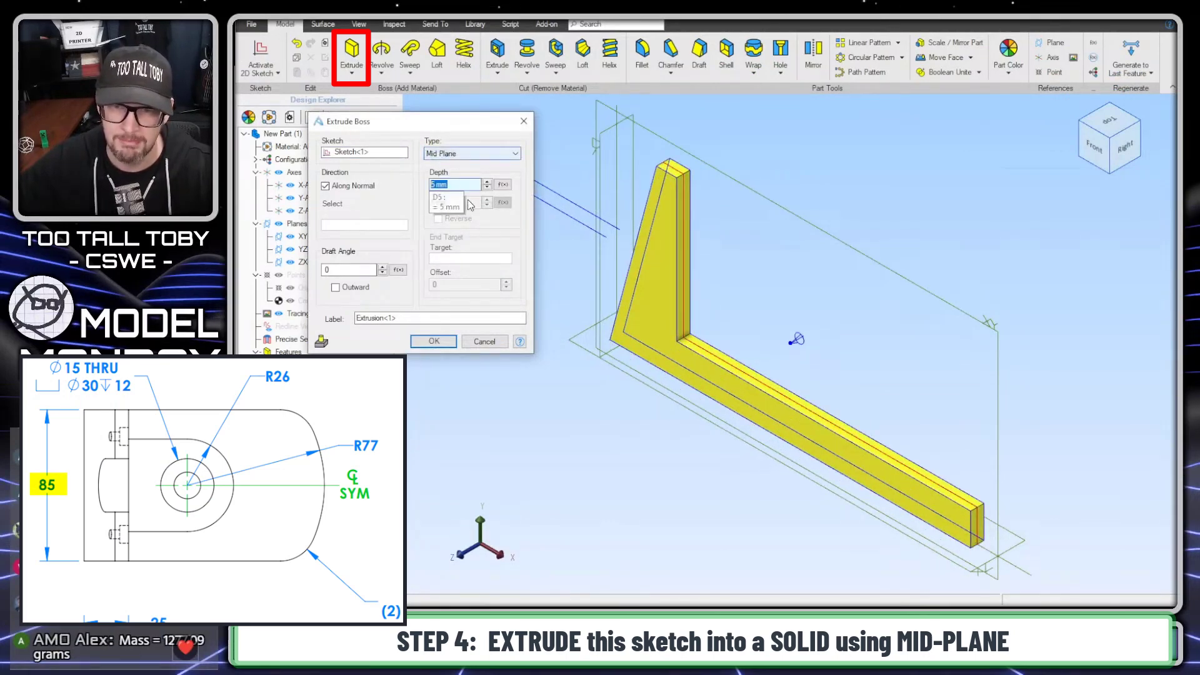
{"action": "type", "text": "85"}
{"action": "key", "text": "Return"}
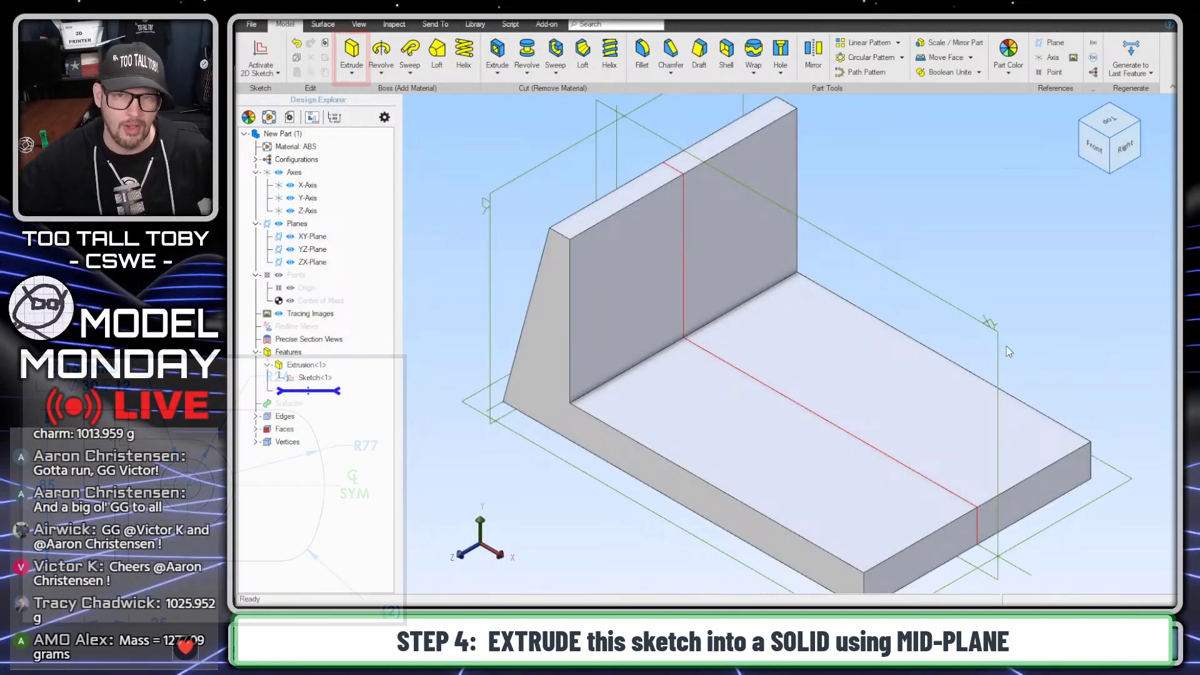
- Start a 2D sketch on the base's upper face and project its outline as reference figures, maintaining association to the source entity
{"action": "right_click", "coordinate": [838, 358]}
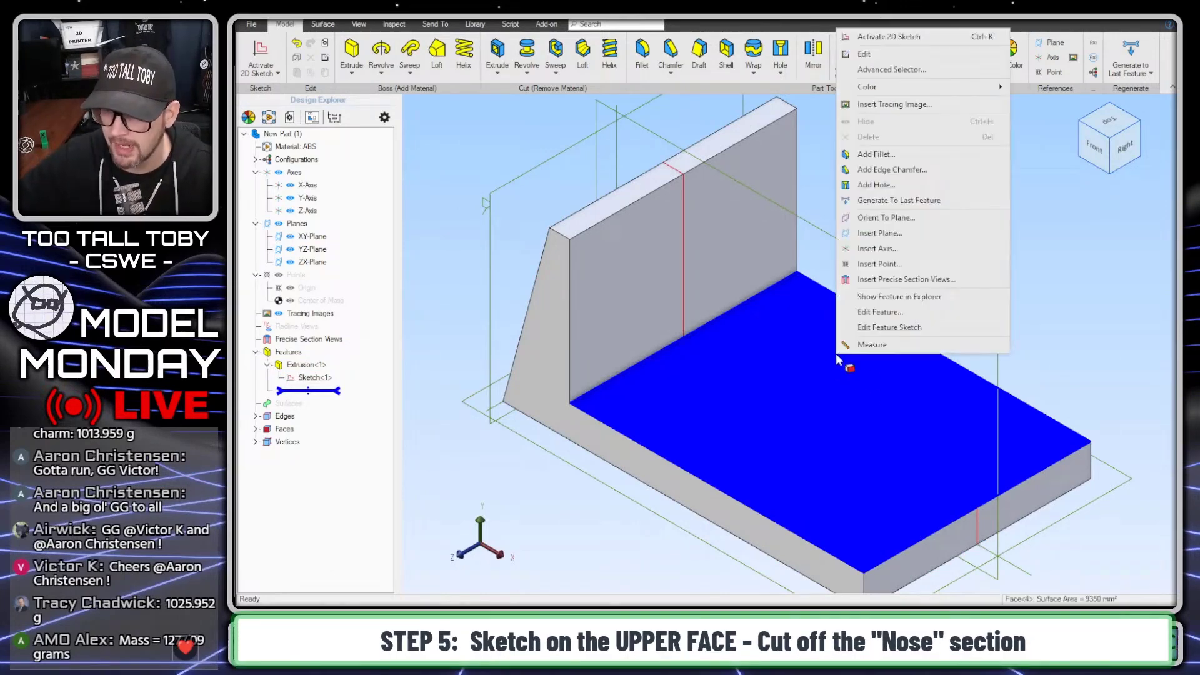
{"action": "left_click", "coordinate": [908, 39]}
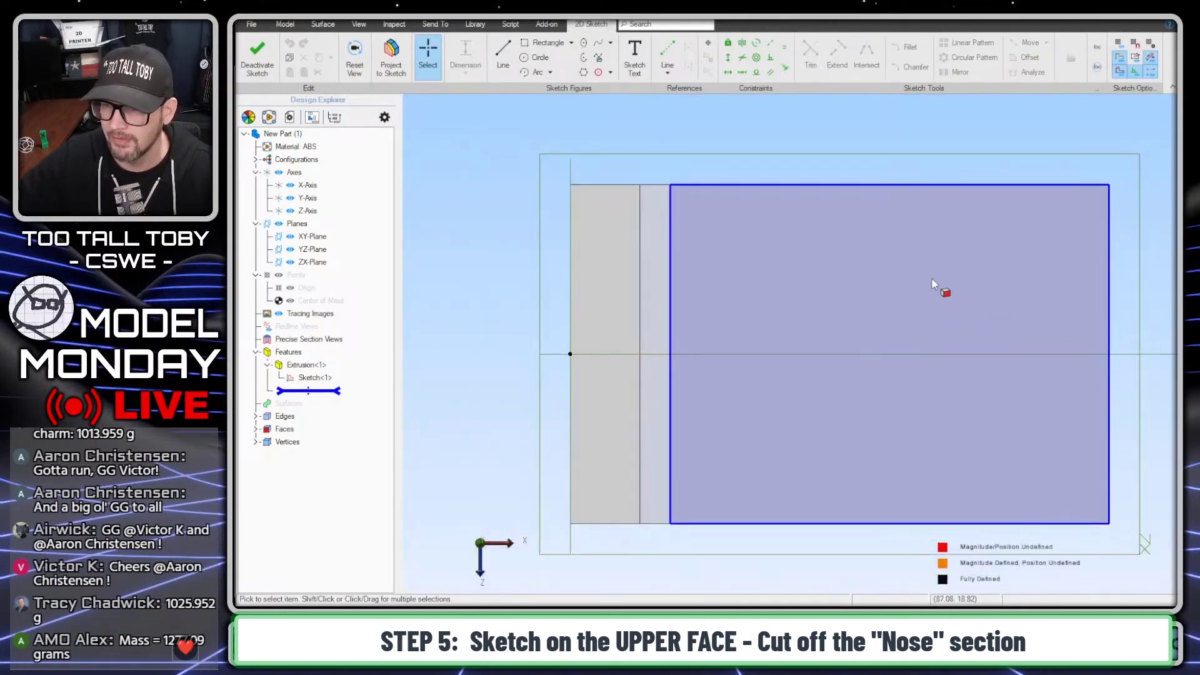
{"action": "middle_click_drag", "start_coordinate": [915, 301], "coordinate": [796, 260]}
{"action": "left_click", "coordinate": [622, 220]}
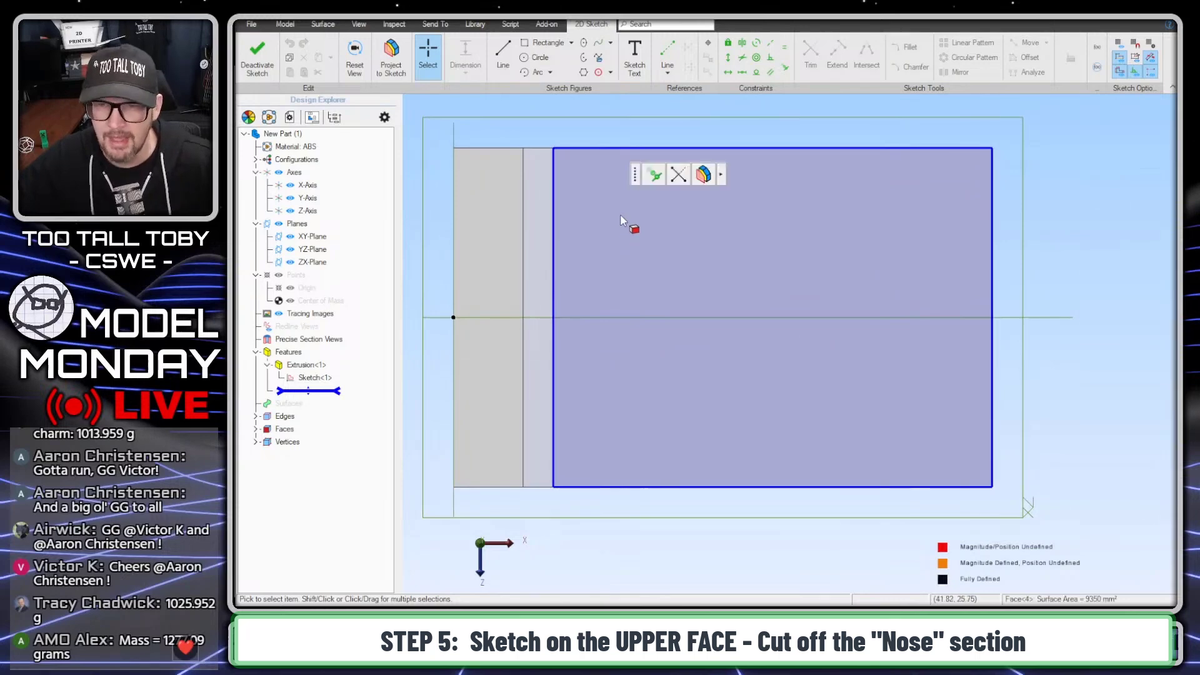
{"action": "left_click", "coordinate": [397, 56]}
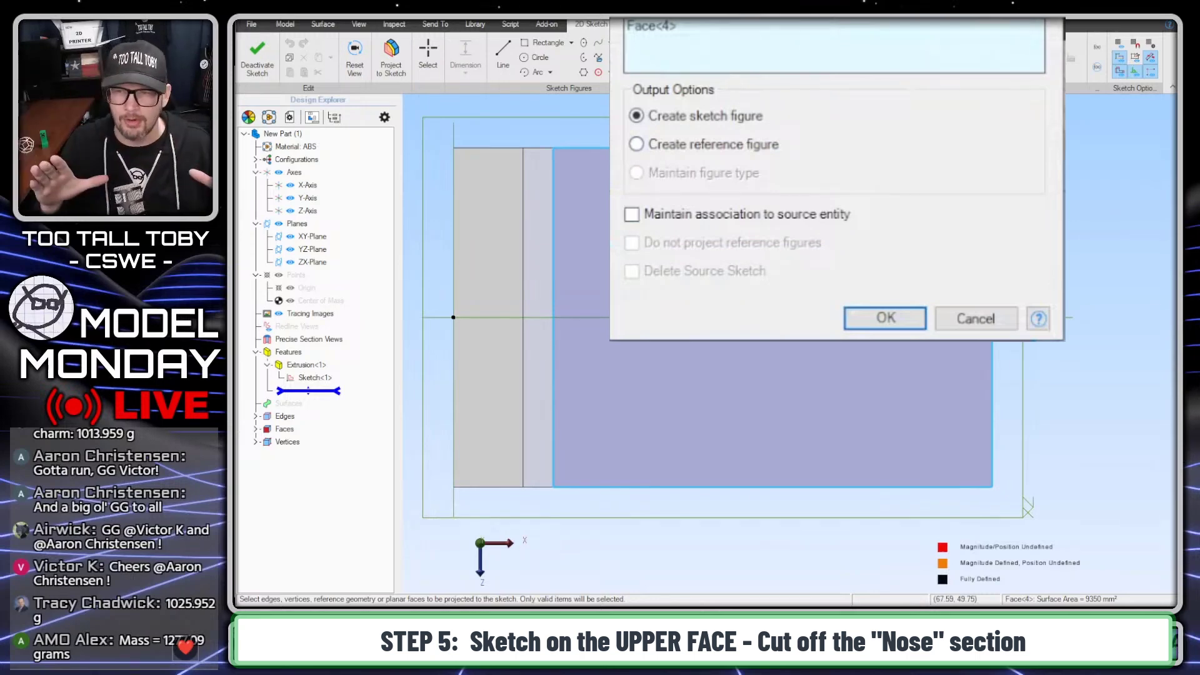
{"action": "left_click", "coordinate": [744, 145]}
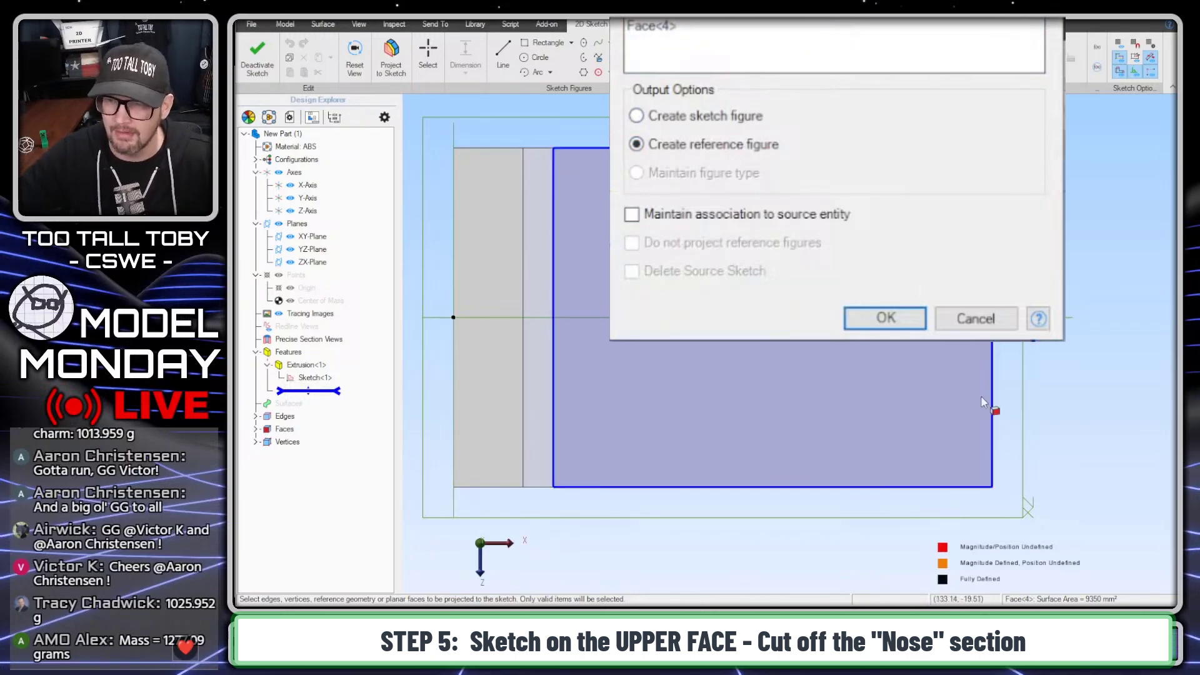
{"action": "left_click", "coordinate": [661, 215]}
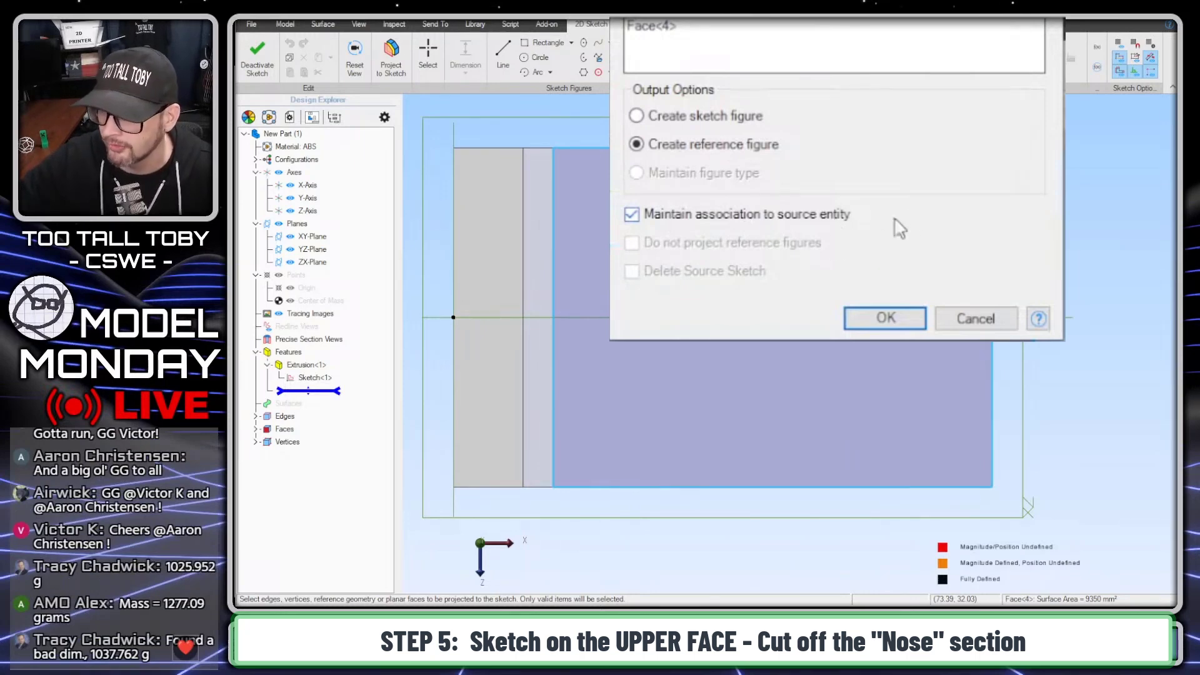
{"action": "left_click", "coordinate": [883, 322]}
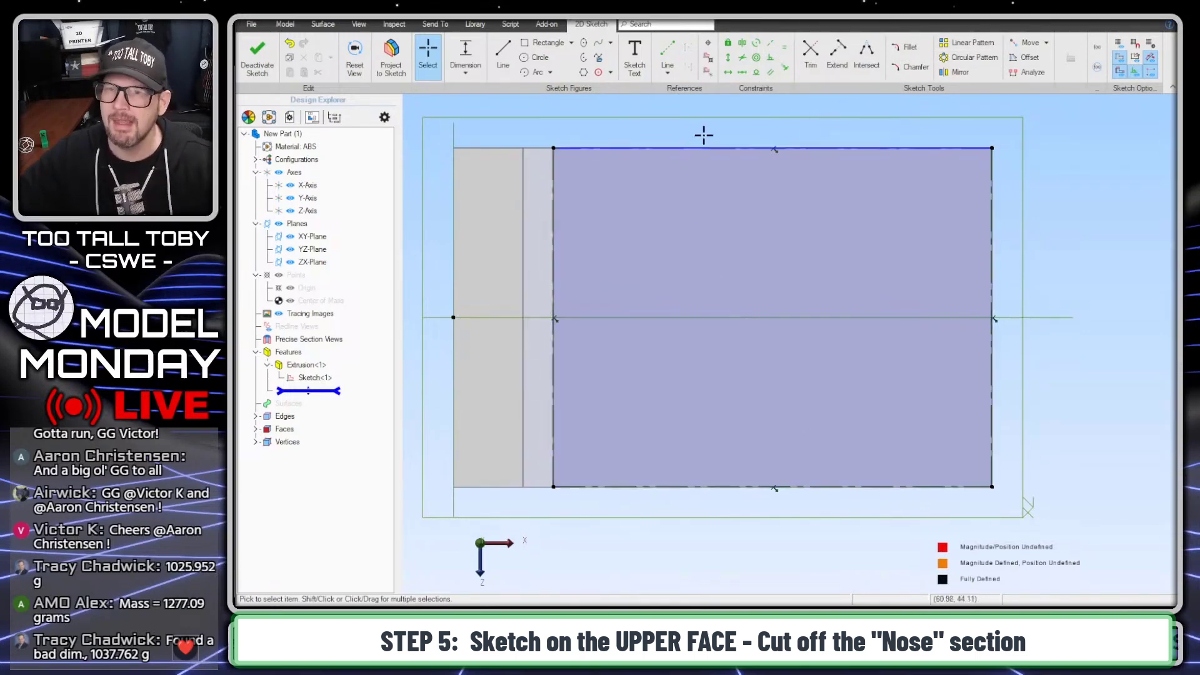
{"action": "left_click", "coordinate": [534, 73]}
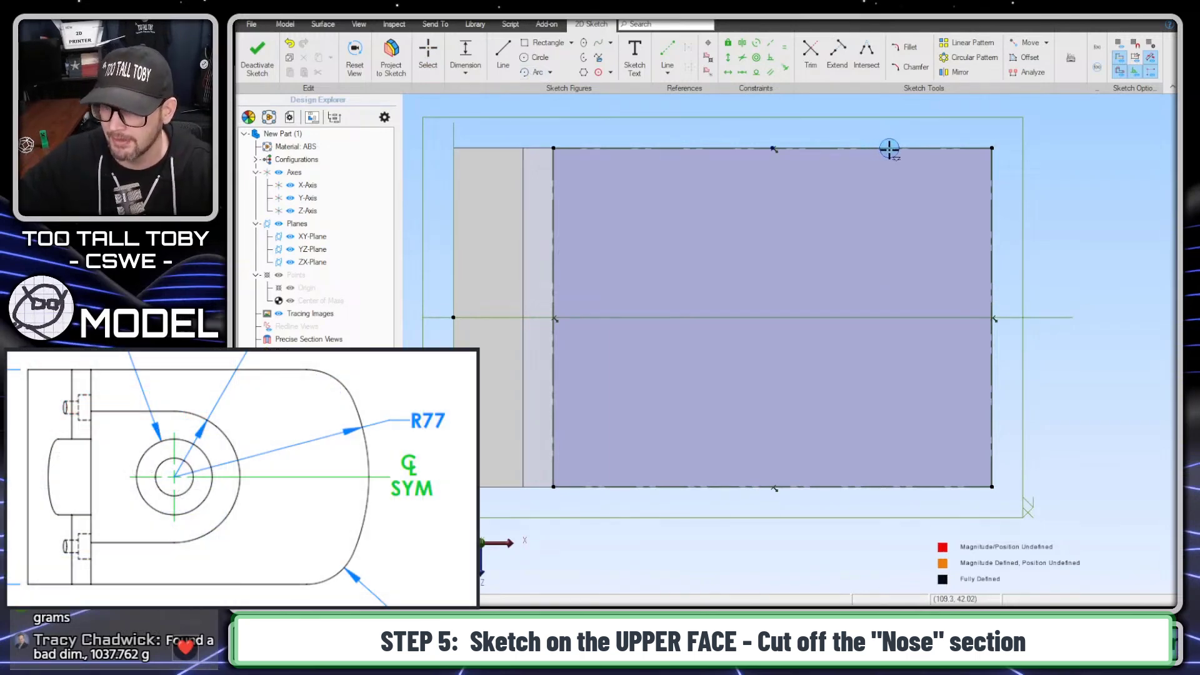
{"action": "left_click", "coordinate": [888, 149]}
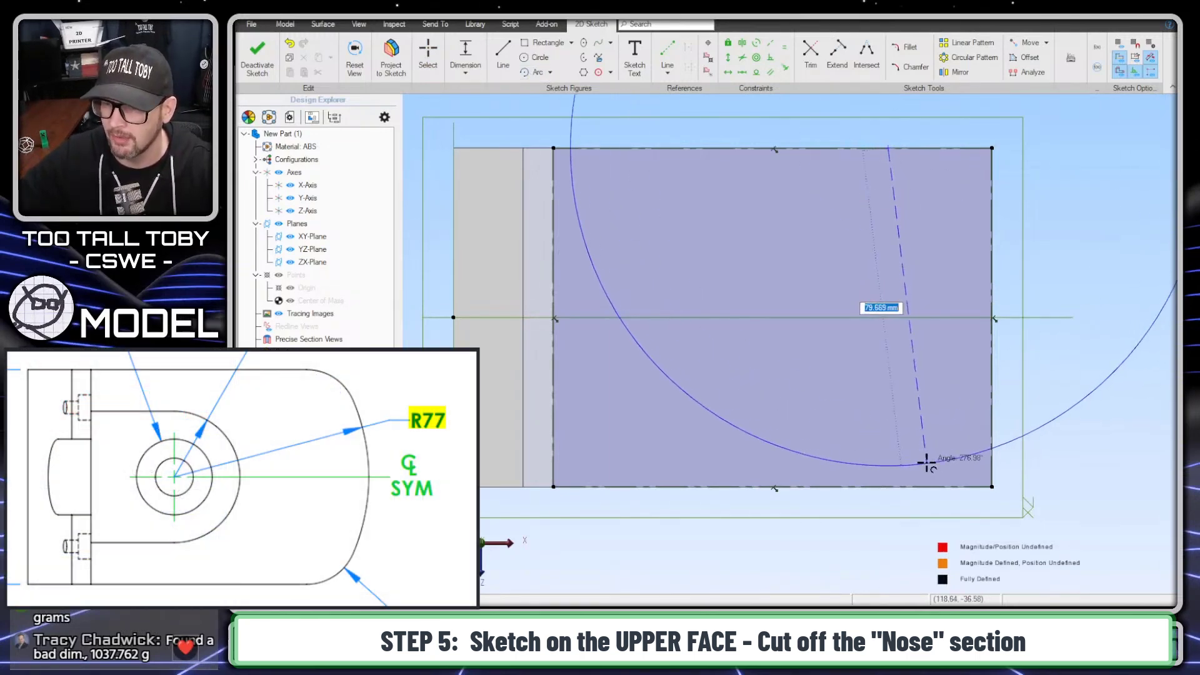
{"action": "key", "text": "Escape"}
- Sketch a three-point arc between the face's two long edges, bulging toward the short outer edge of the nose
{"action": "left_click", "coordinate": [550, 73]}
{"action": "left_click", "coordinate": [548, 112]}
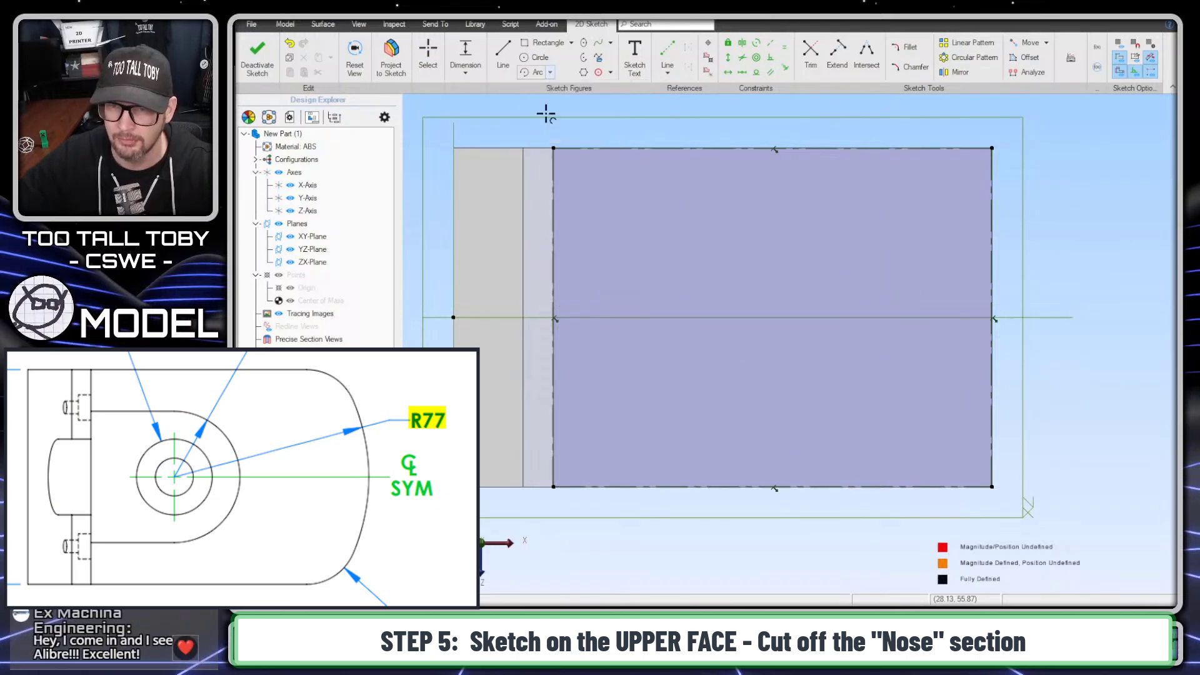
{"action": "left_click", "coordinate": [880, 148]}
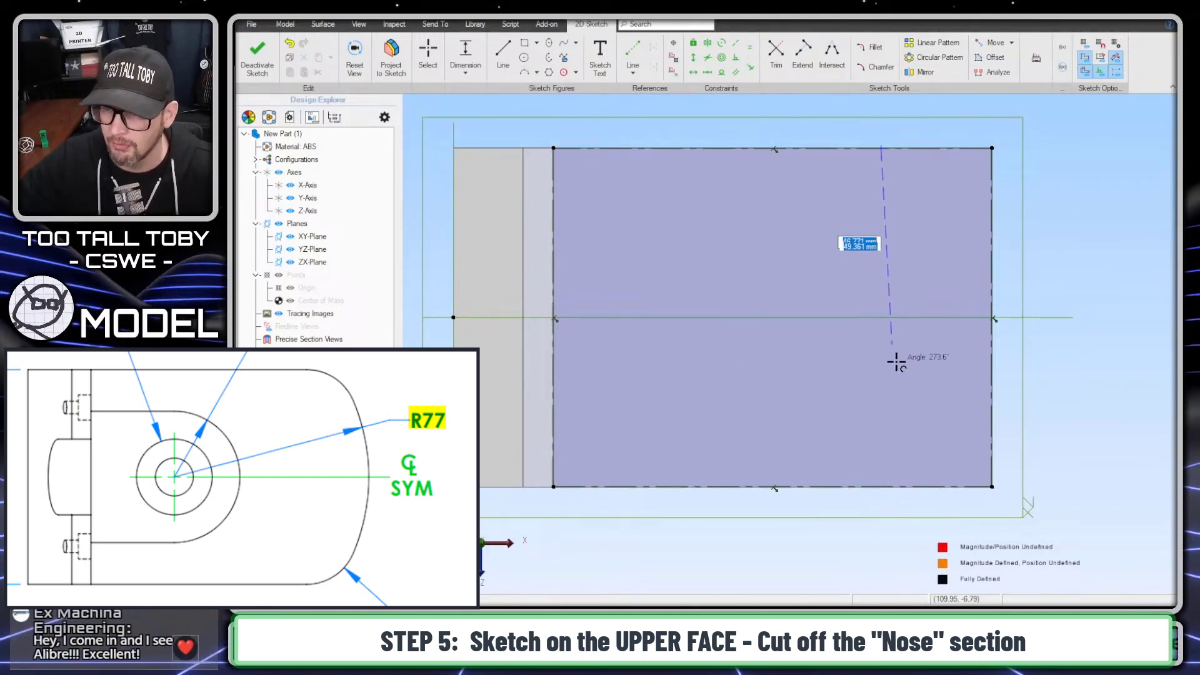
{"action": "left_click", "coordinate": [902, 486]}
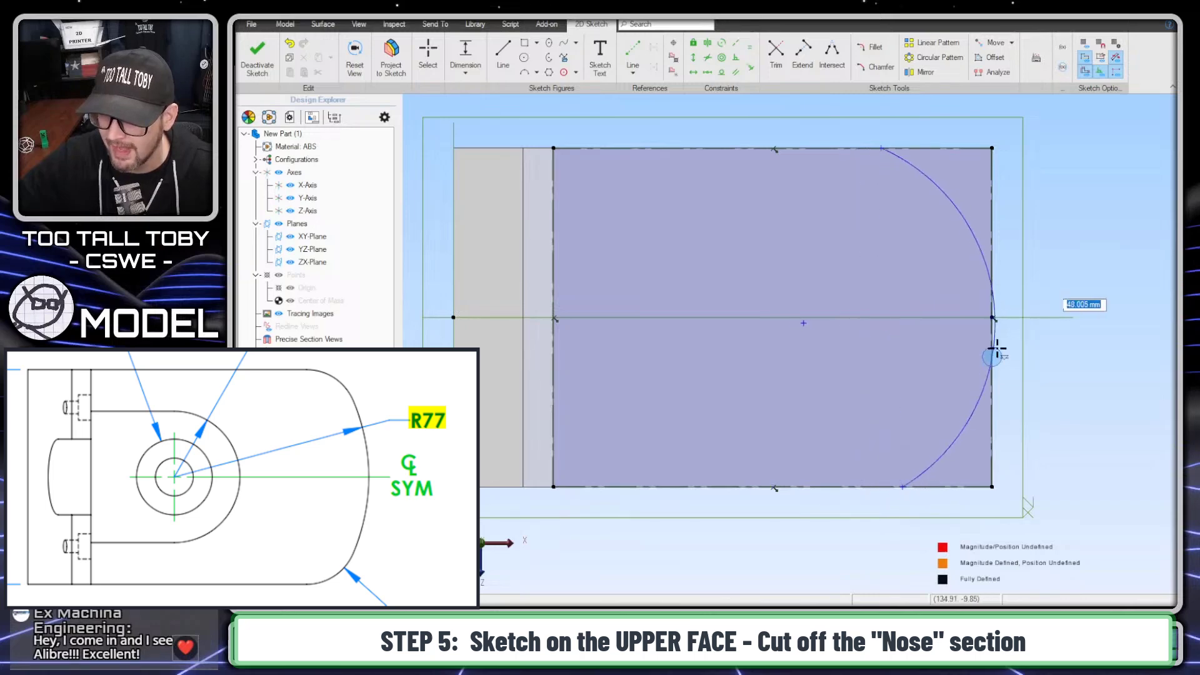
{"action": "left_click", "coordinate": [978, 300]}
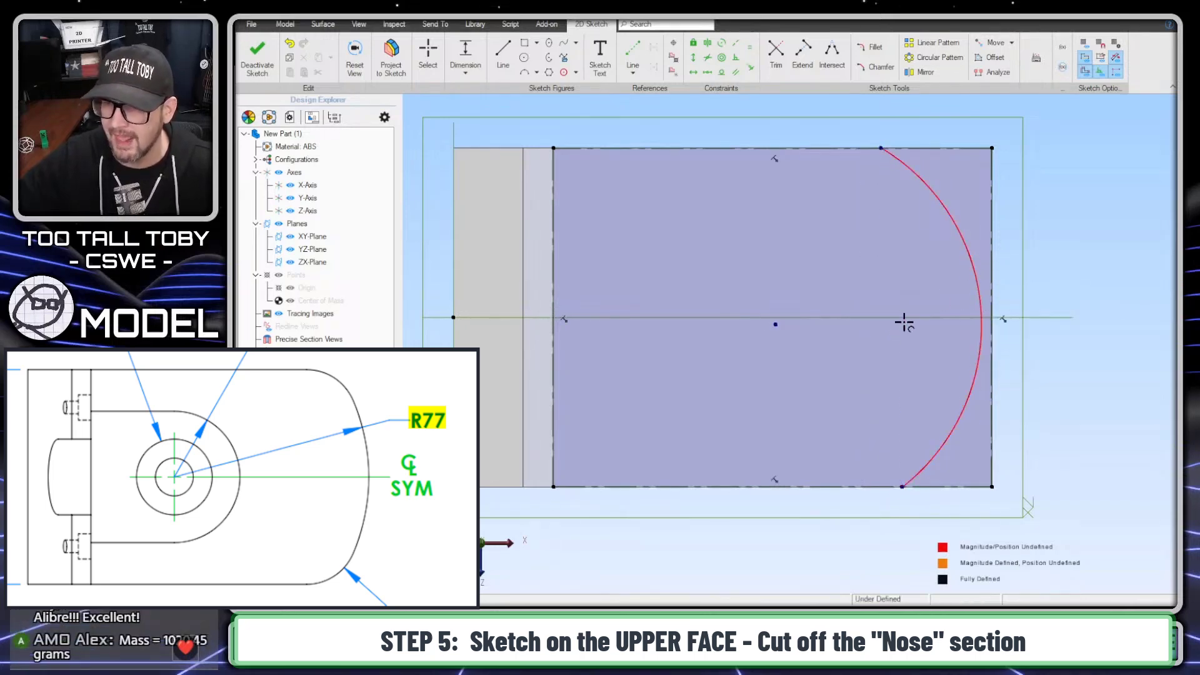
{"action": "key", "text": "Escape"}
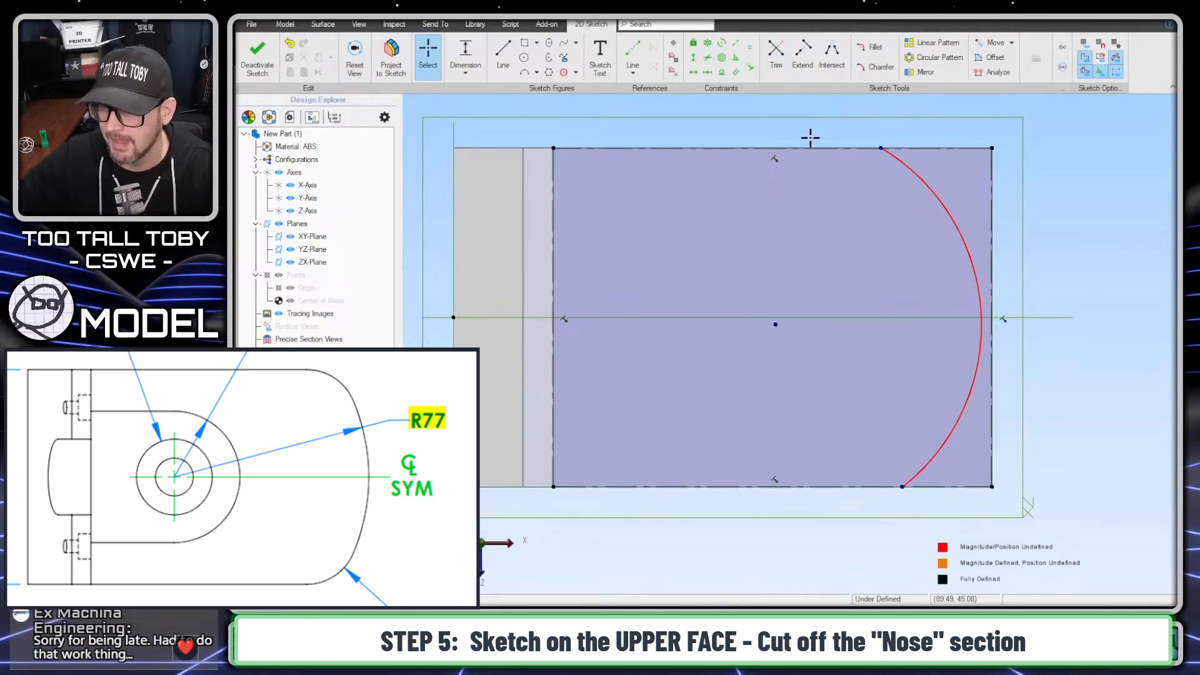
- Align the arc's two endpoints with a vertical constraint
{"action": "scroll", "coordinate": [848, 149], "scroll_direction": "up", "scroll_amount": 1}
{"action": "scroll", "coordinate": [848, 148], "scroll_direction": "down", "scroll_amount": 3}
{"action": "middle_click_drag", "start_coordinate": [873, 147], "coordinate": [849, 215]}
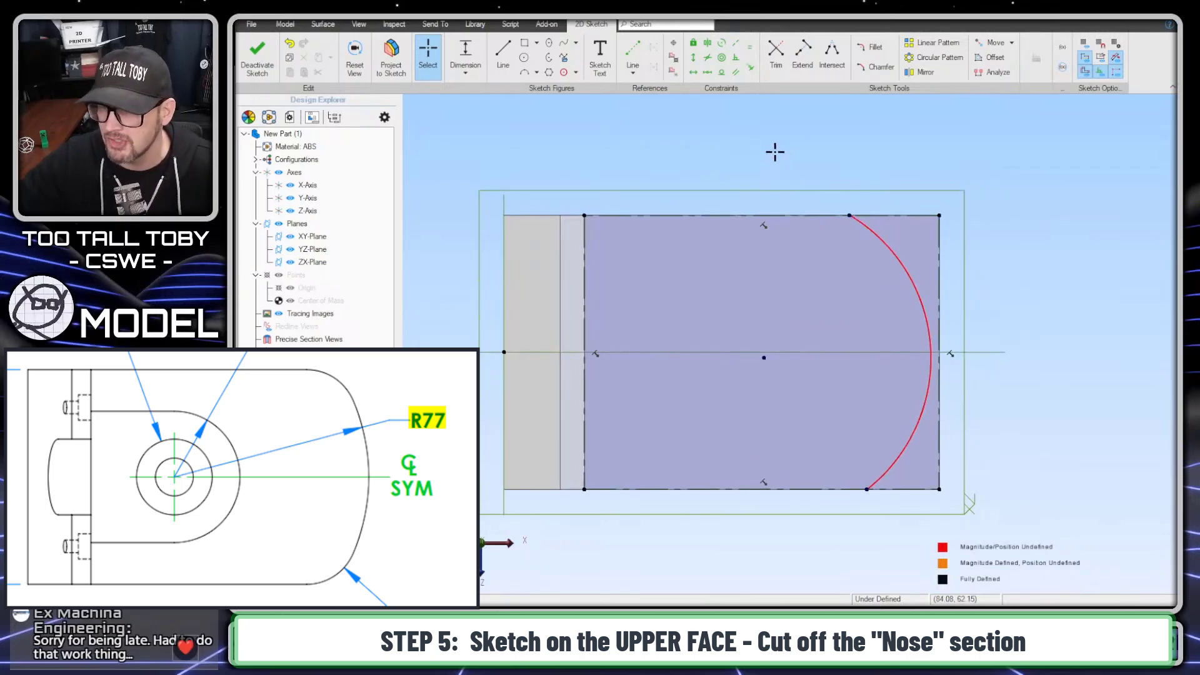
{"action": "right_click", "coordinate": [776, 152]}
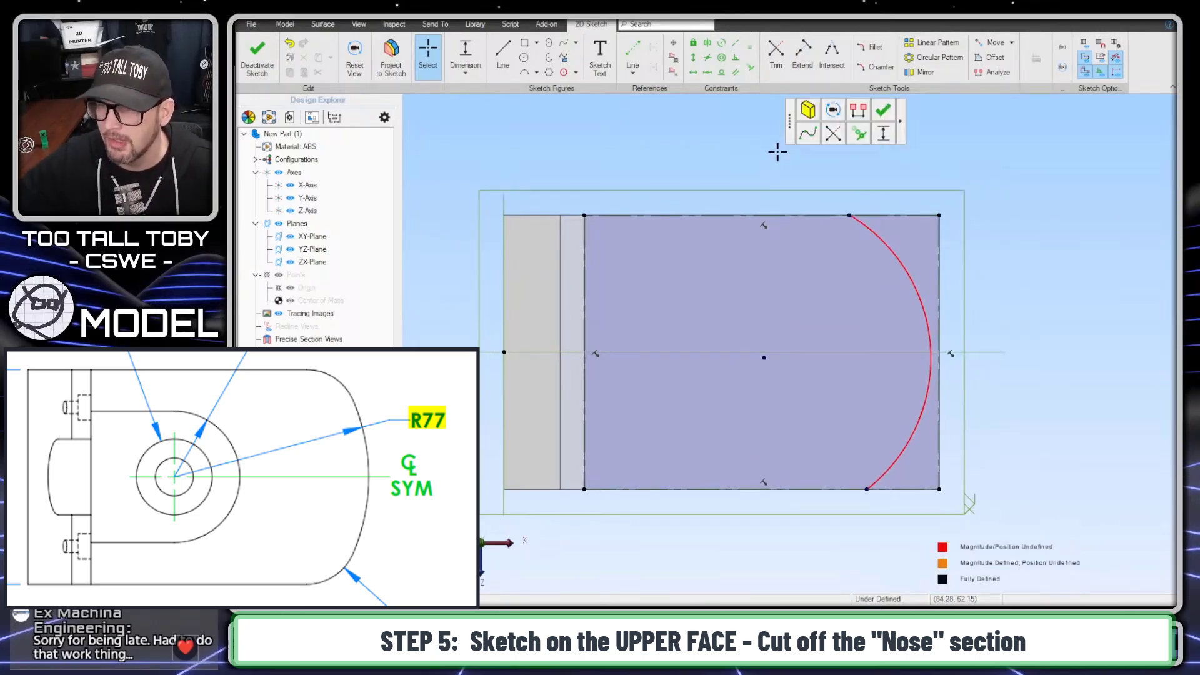
{"action": "left_click", "coordinate": [861, 134]}
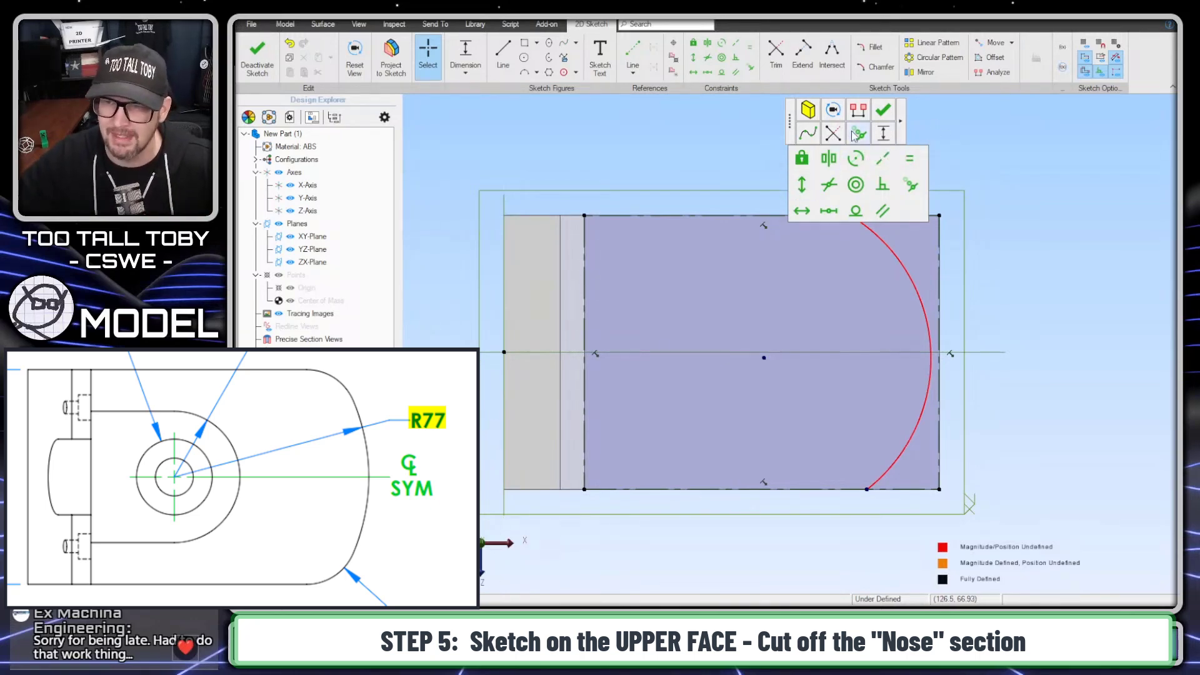
{"action": "left_click", "coordinate": [802, 186]}
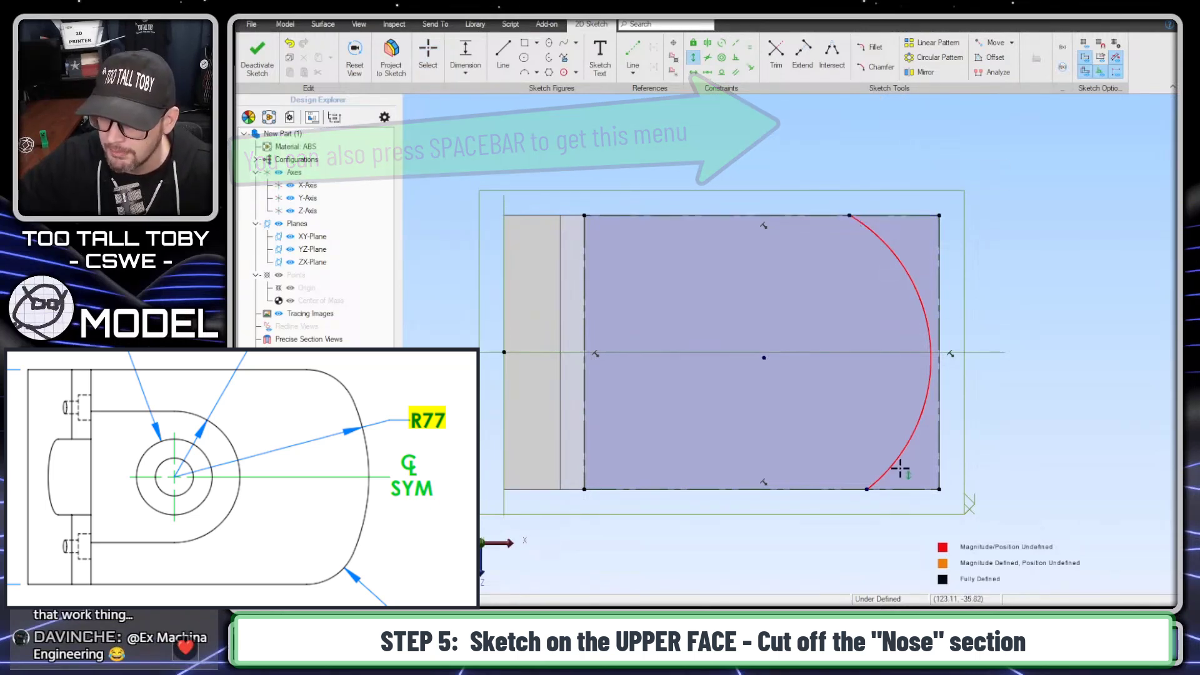
{"action": "left_click", "coordinate": [870, 489]}
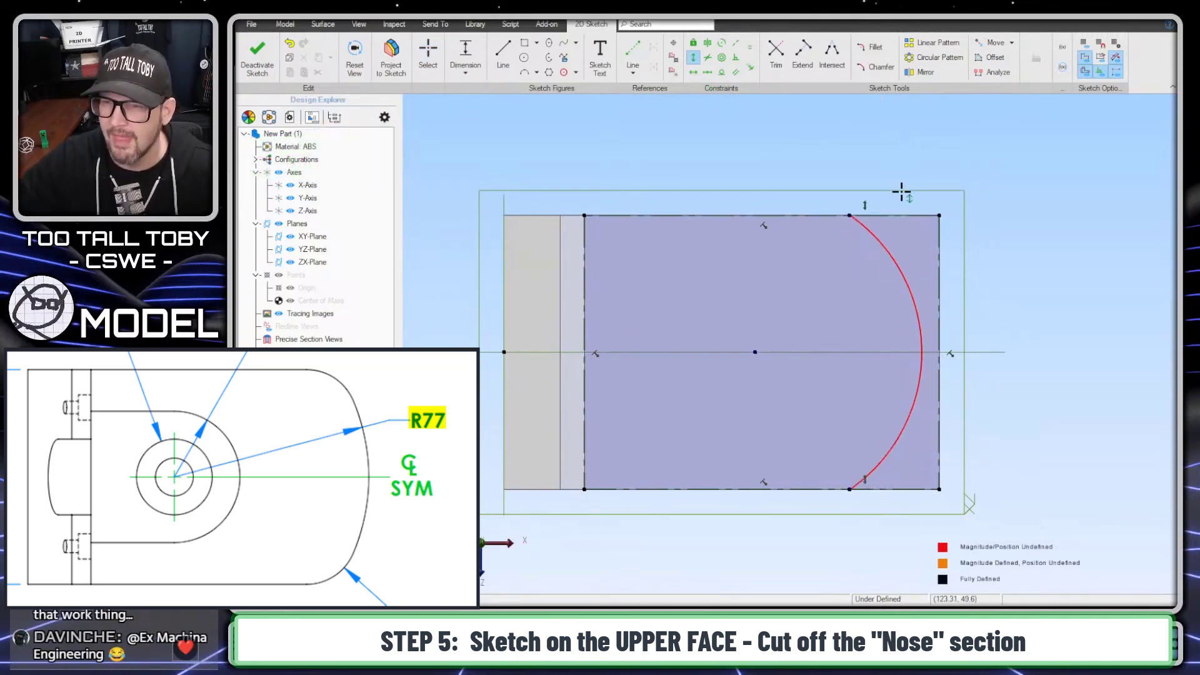
{"action": "key", "text": "Escape"}
- Make the arc tangent to the projected short outer edge of the base
{"action": "left_click", "coordinate": [911, 151]}
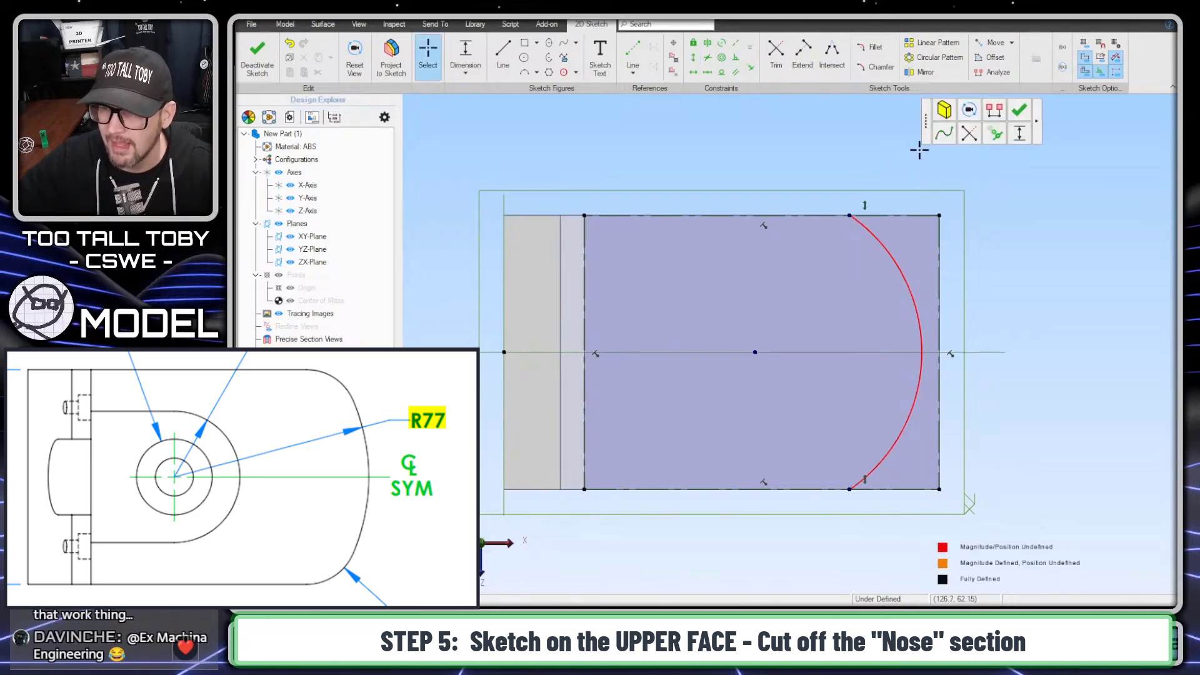
{"action": "left_click", "coordinate": [996, 134]}
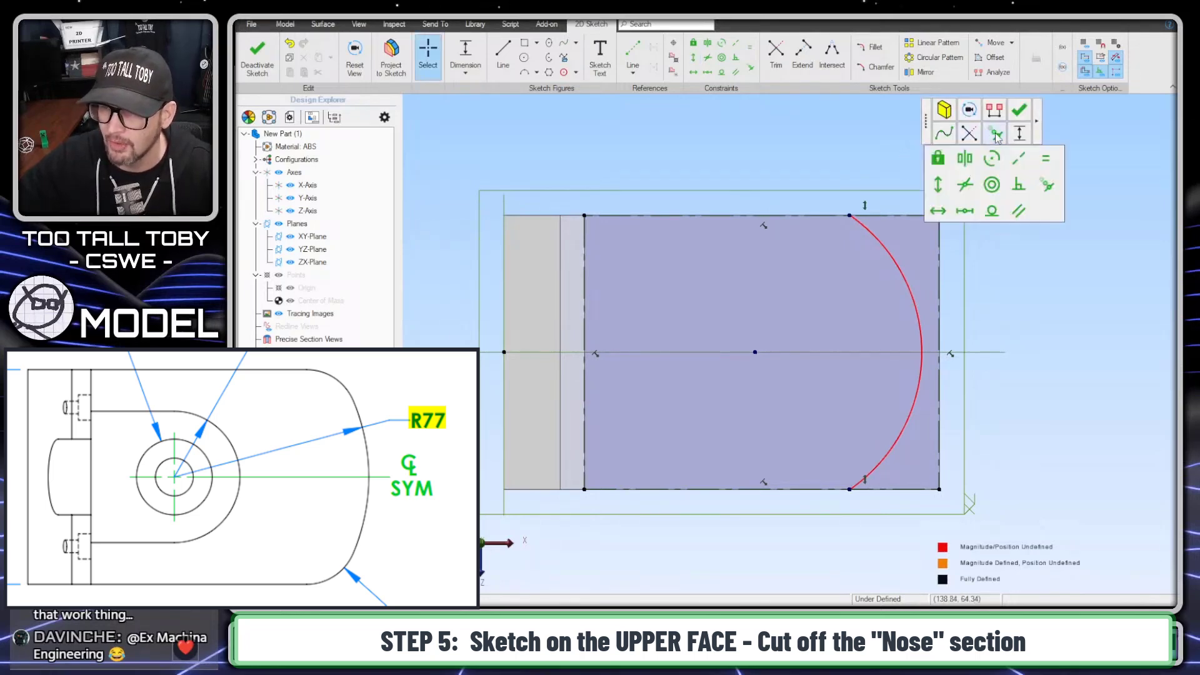
{"action": "left_click", "coordinate": [992, 211]}
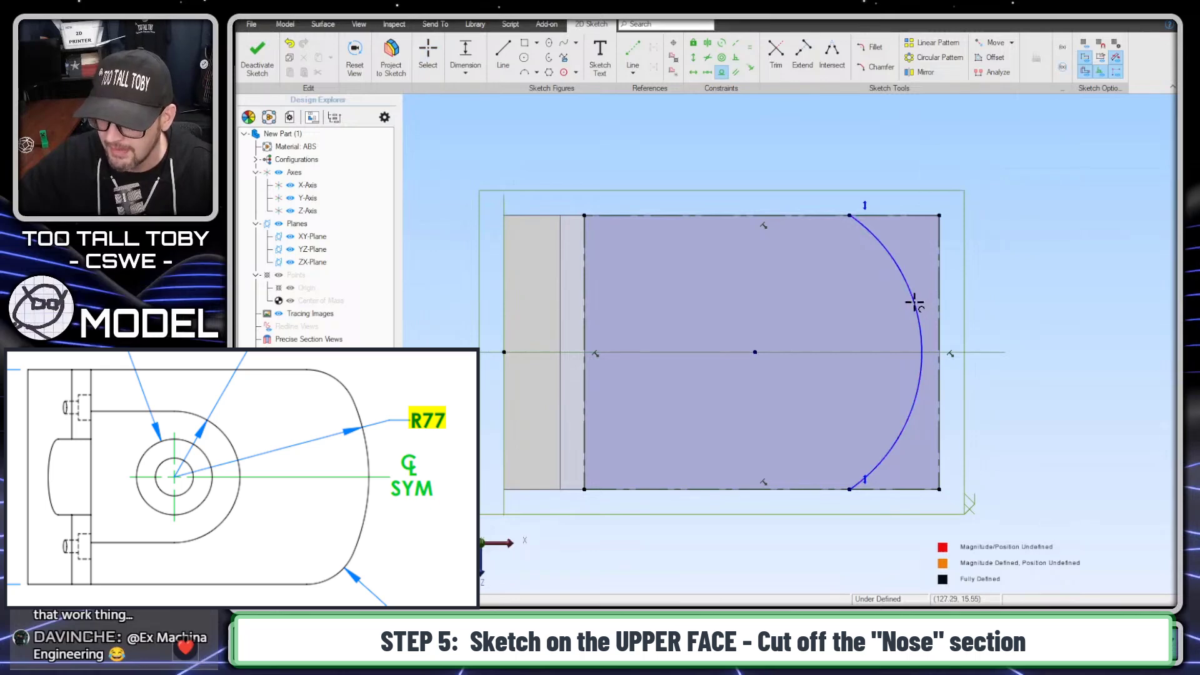
{"action": "left_click", "coordinate": [941, 300]}
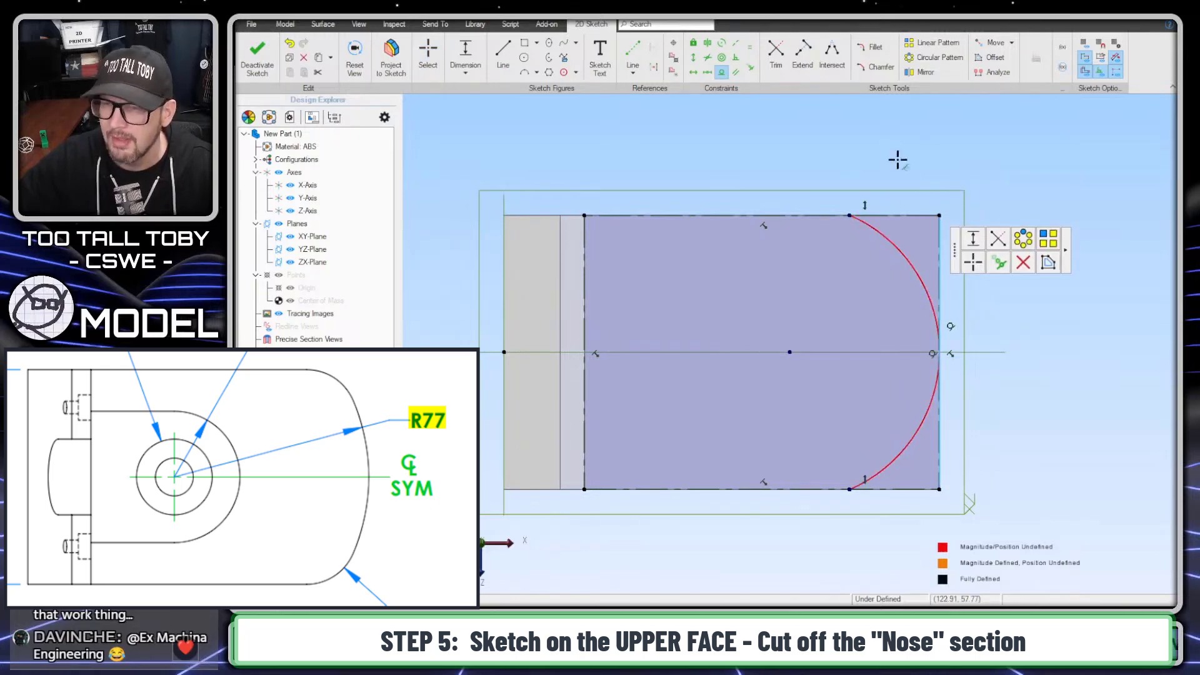
{"action": "key", "text": "Escape"}
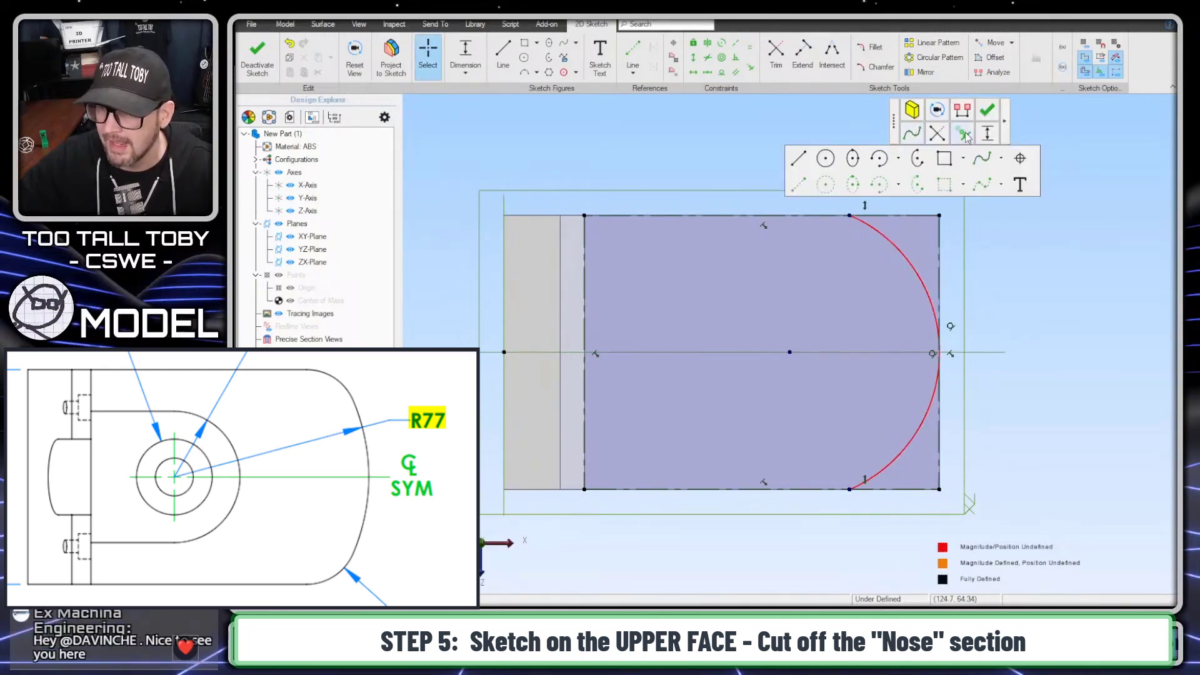
- Dimension the nose arc with a radius of 77 mm
{"action": "left_click", "coordinate": [912, 265]}
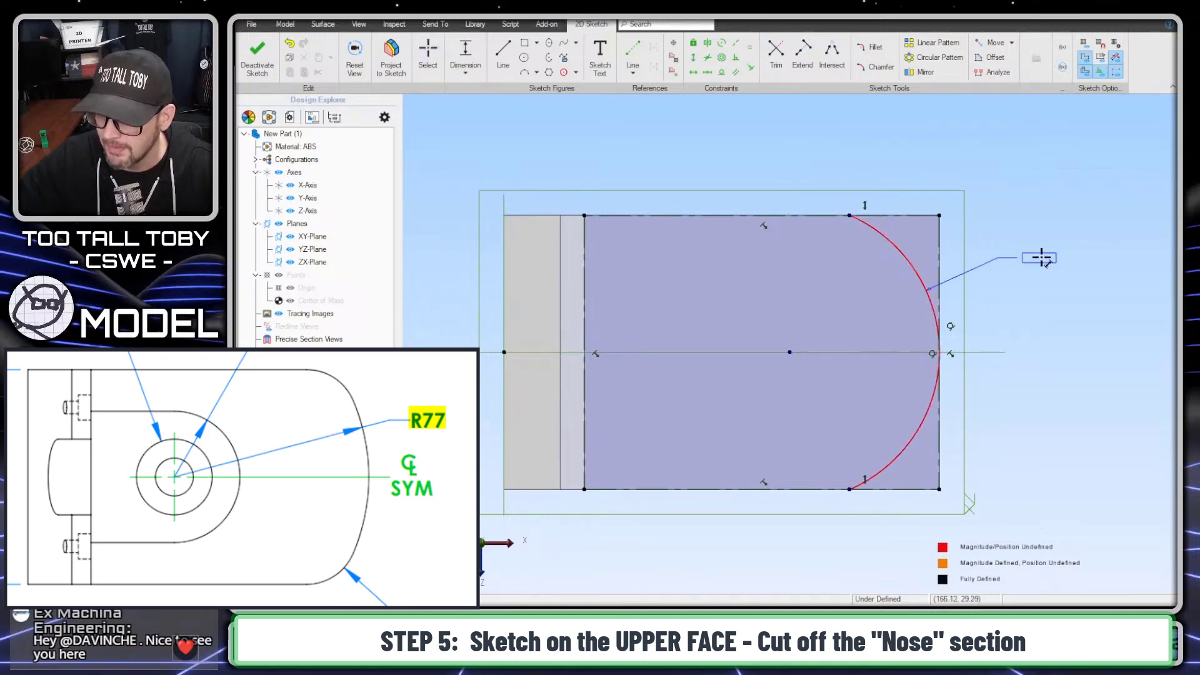
{"action": "left_click", "coordinate": [1043, 256]}
{"action": "type", "text": "7"}
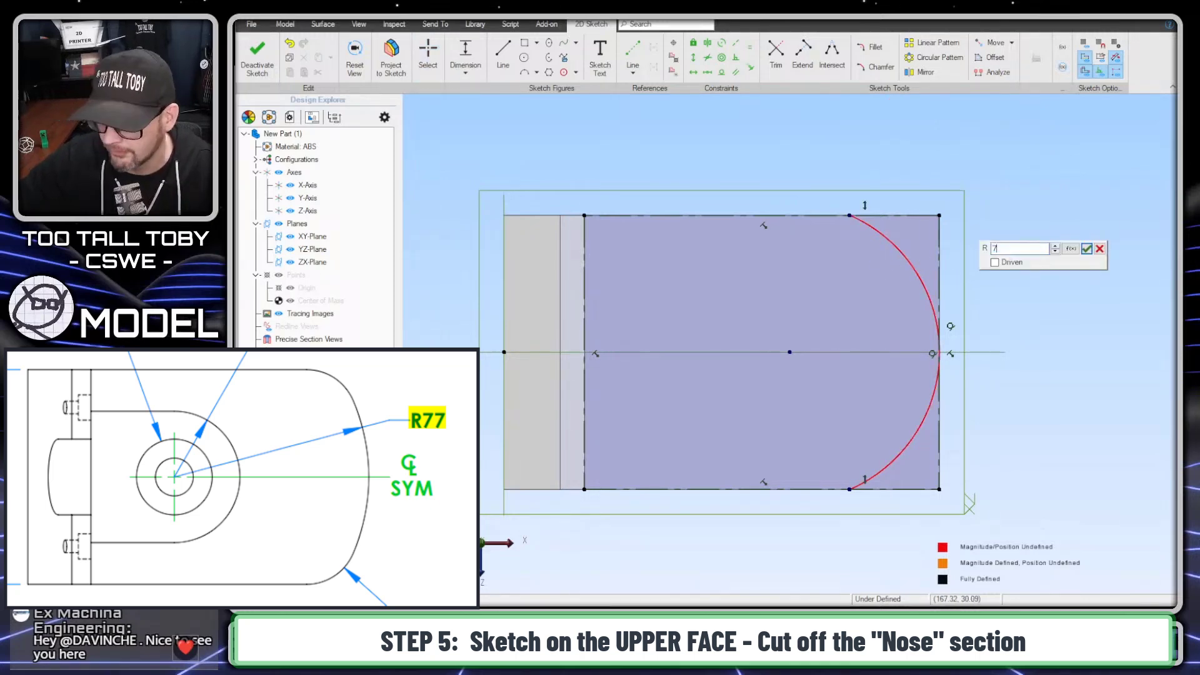
{"action": "type", "text": "7"}
{"action": "key", "text": "Return"}
{"action": "key", "text": "Escape"}
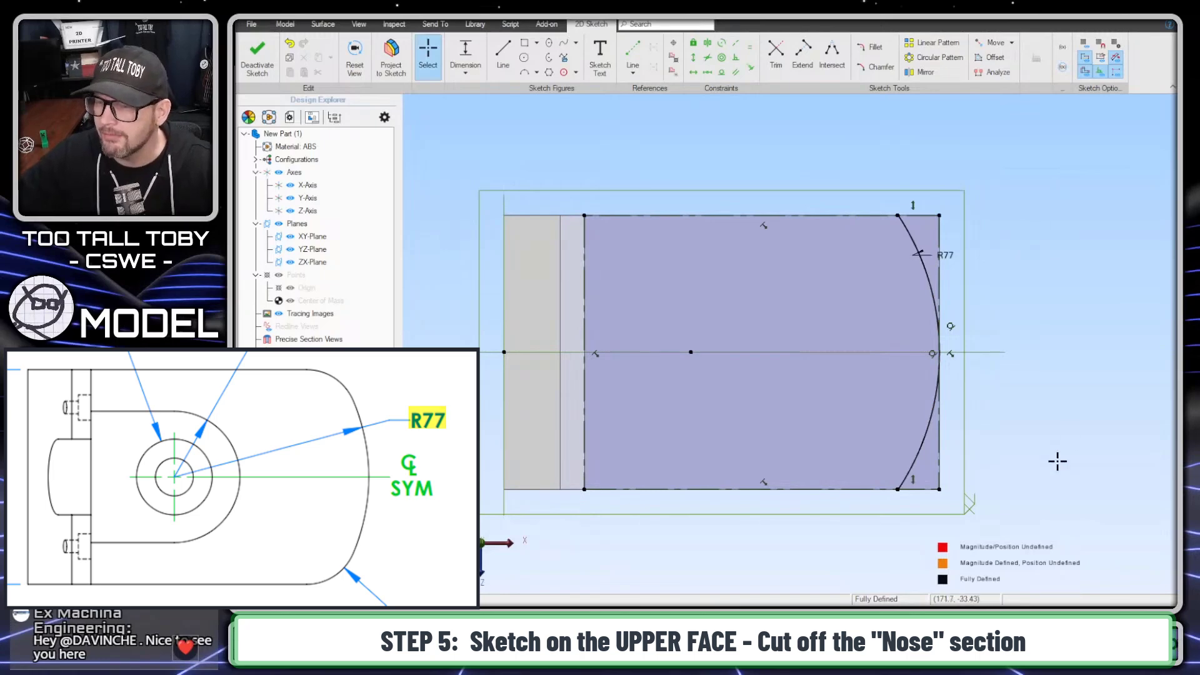
- Close the cut profile with three lines from one arc endpoint, out past the nose, and back to the other endpoint
{"action": "scroll", "coordinate": [1057, 465], "scroll_direction": "up", "scroll_amount": 1}
{"action": "scroll", "coordinate": [1042, 434], "scroll_direction": "down", "scroll_amount": 1}
{"action": "middle_click_drag", "start_coordinate": [1027, 326], "coordinate": [952, 298]}
{"action": "left_click", "coordinate": [504, 55]}
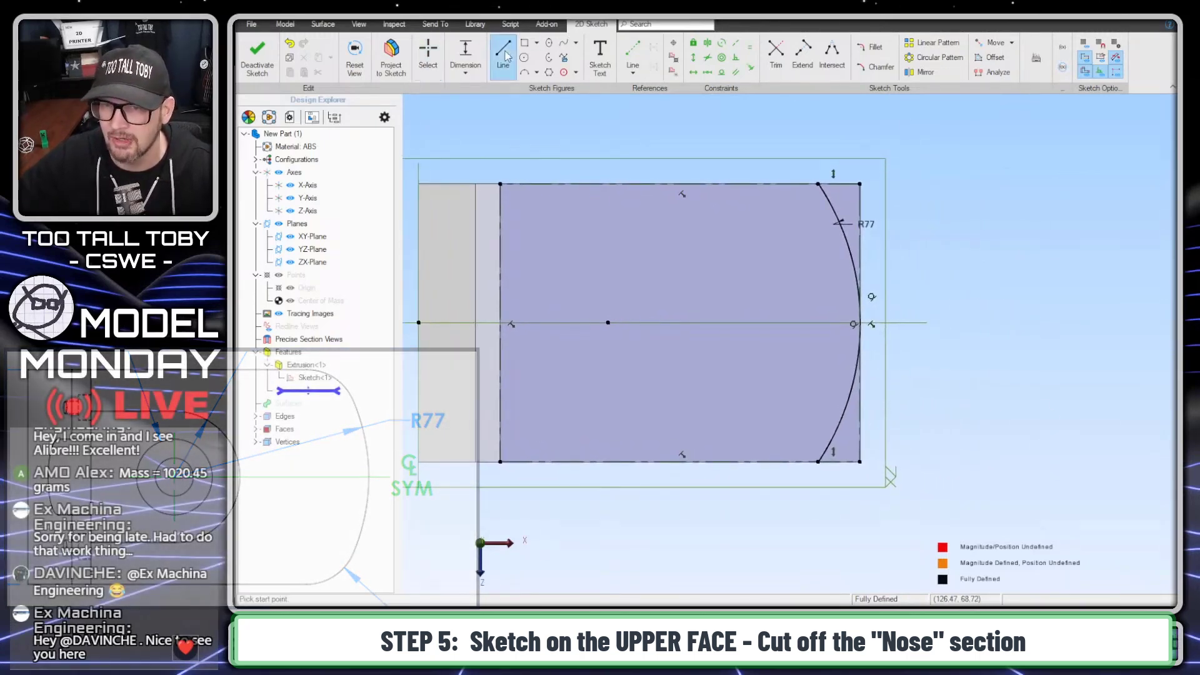
{"action": "left_click", "coordinate": [819, 184]}
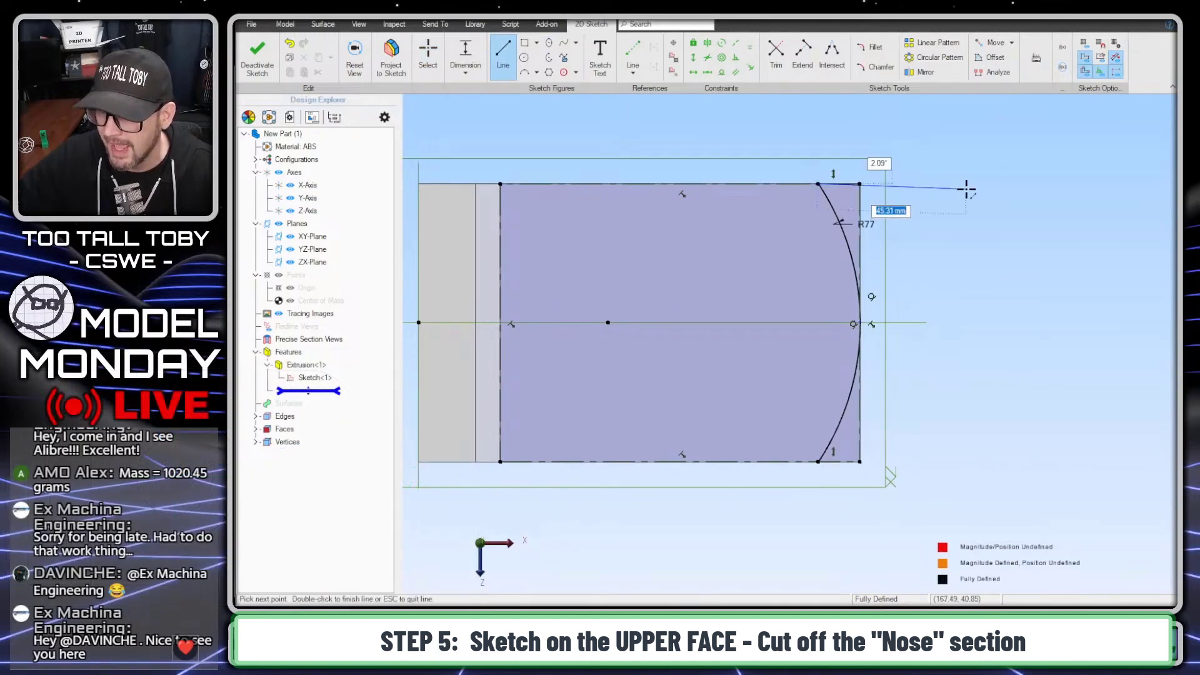
{"action": "left_click", "coordinate": [971, 184]}
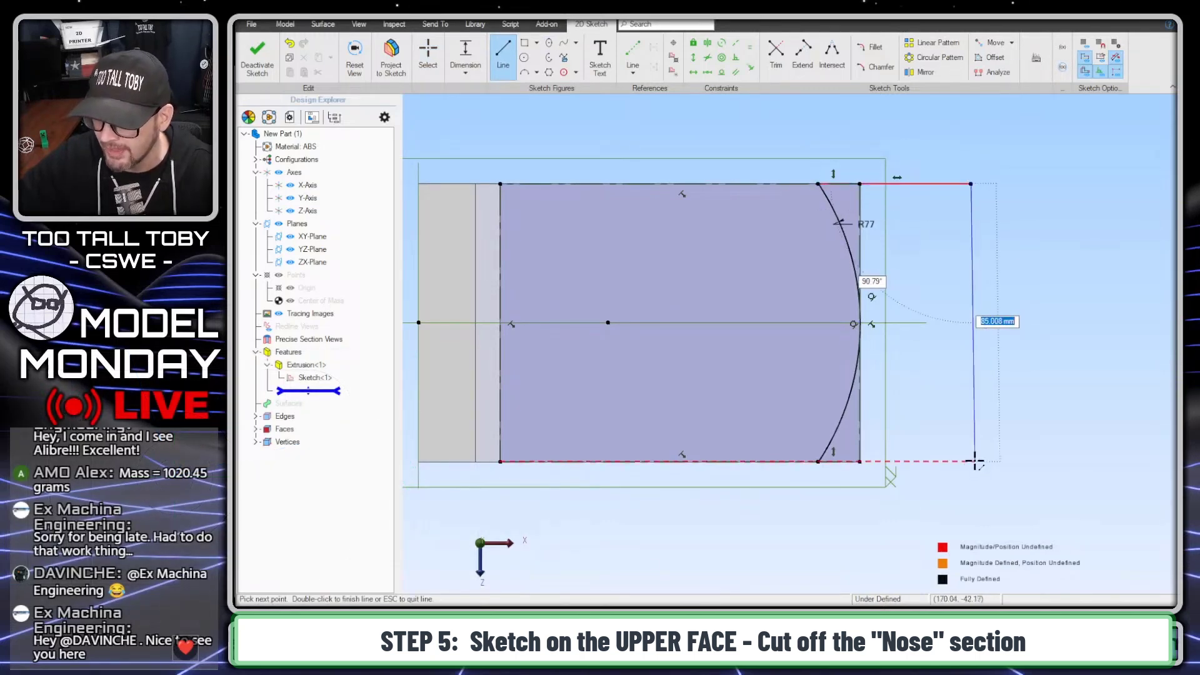
{"action": "left_click", "coordinate": [976, 462]}
{"action": "left_click", "coordinate": [818, 462]}
{"action": "key", "text": "Escape"}
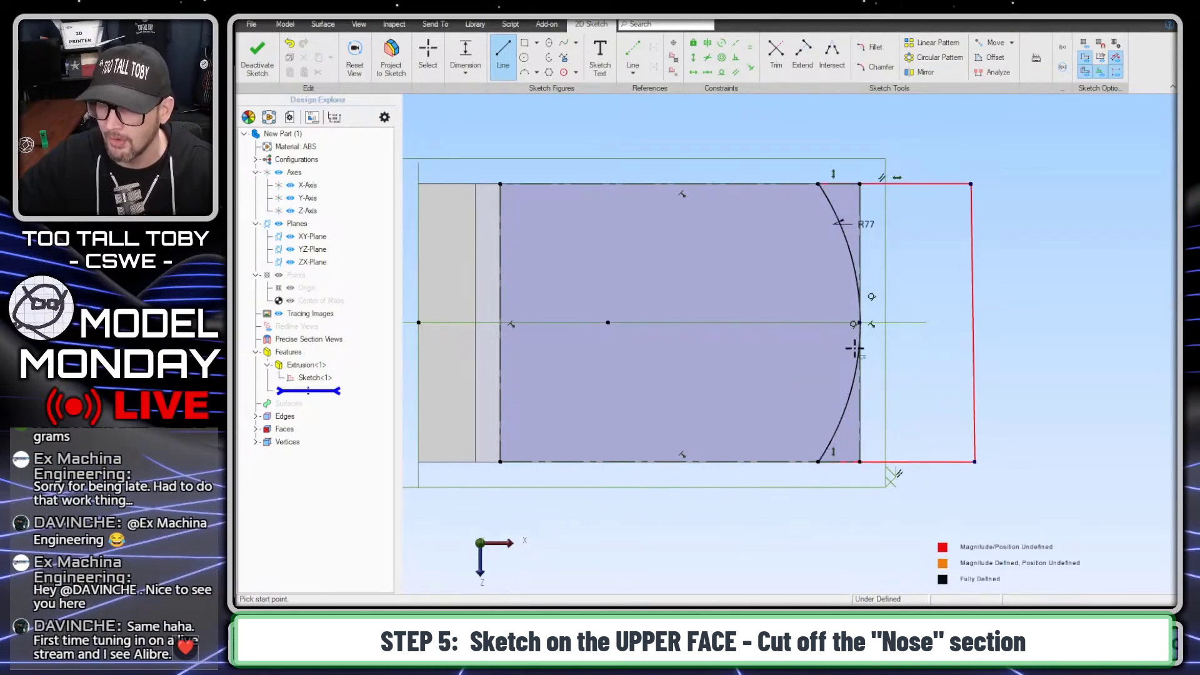
- Finish the sketch and cut-extrude the nose profile all the way through the base
{"action": "left_click", "coordinate": [267, 60]}
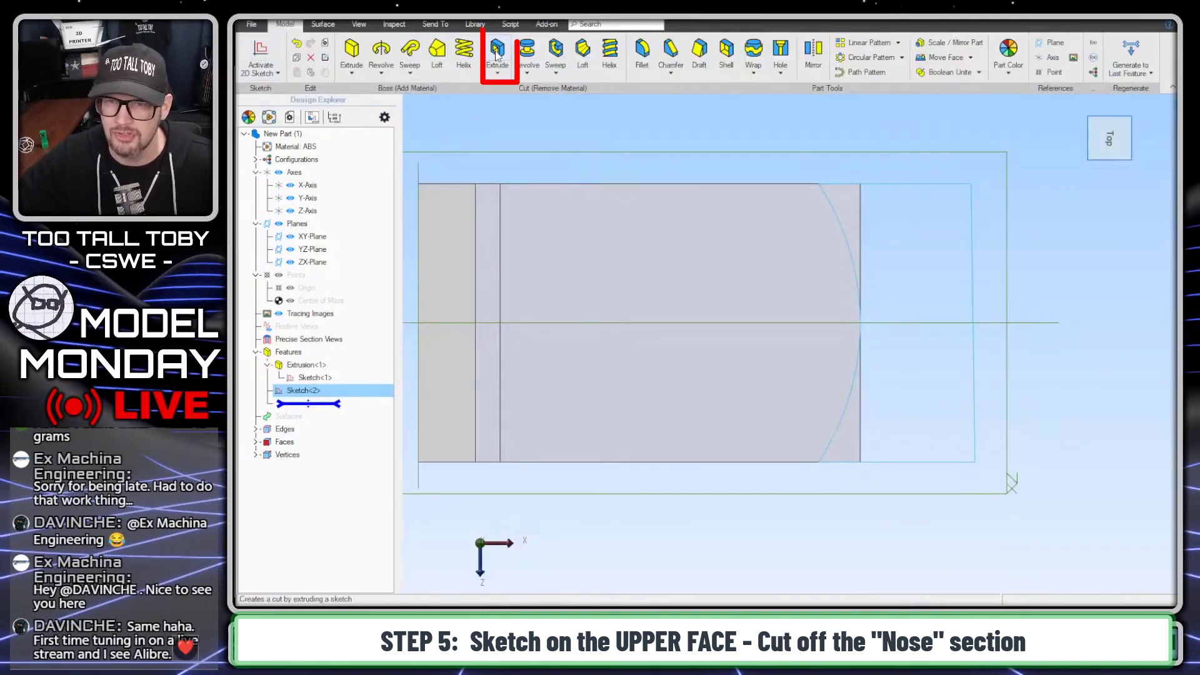
{"action": "left_click", "coordinate": [498, 53]}
{"action": "left_click", "coordinate": [960, 25]}
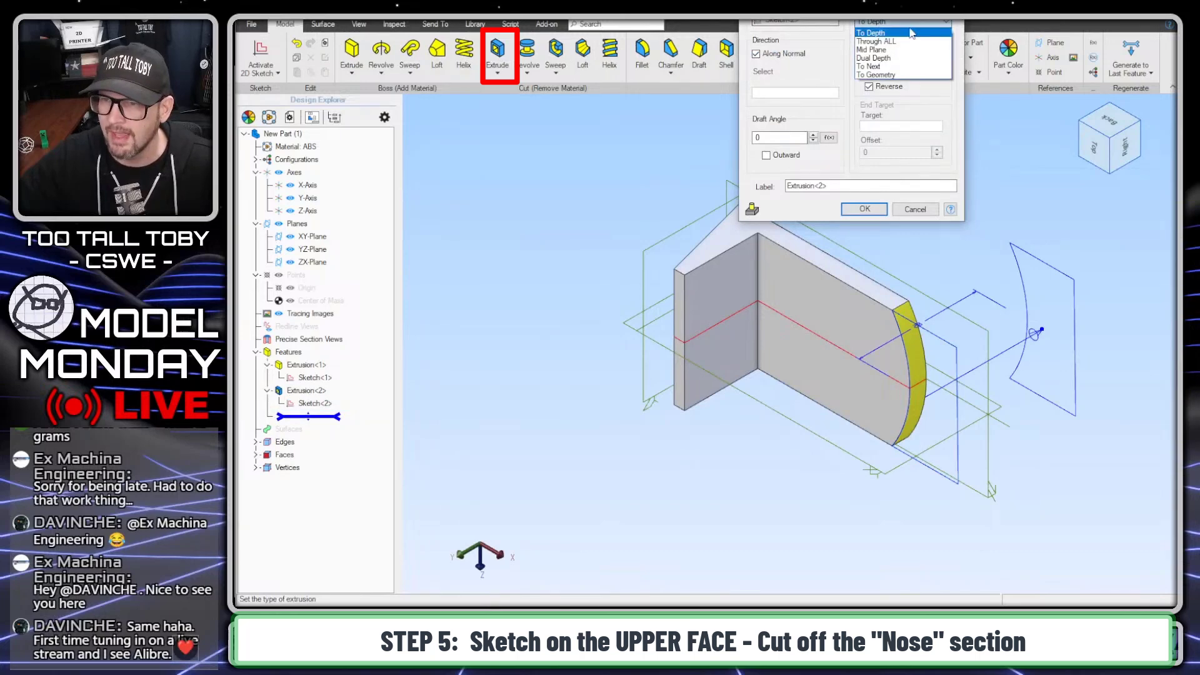
{"action": "left_click", "coordinate": [892, 48]}
{"action": "left_click", "coordinate": [865, 210]}
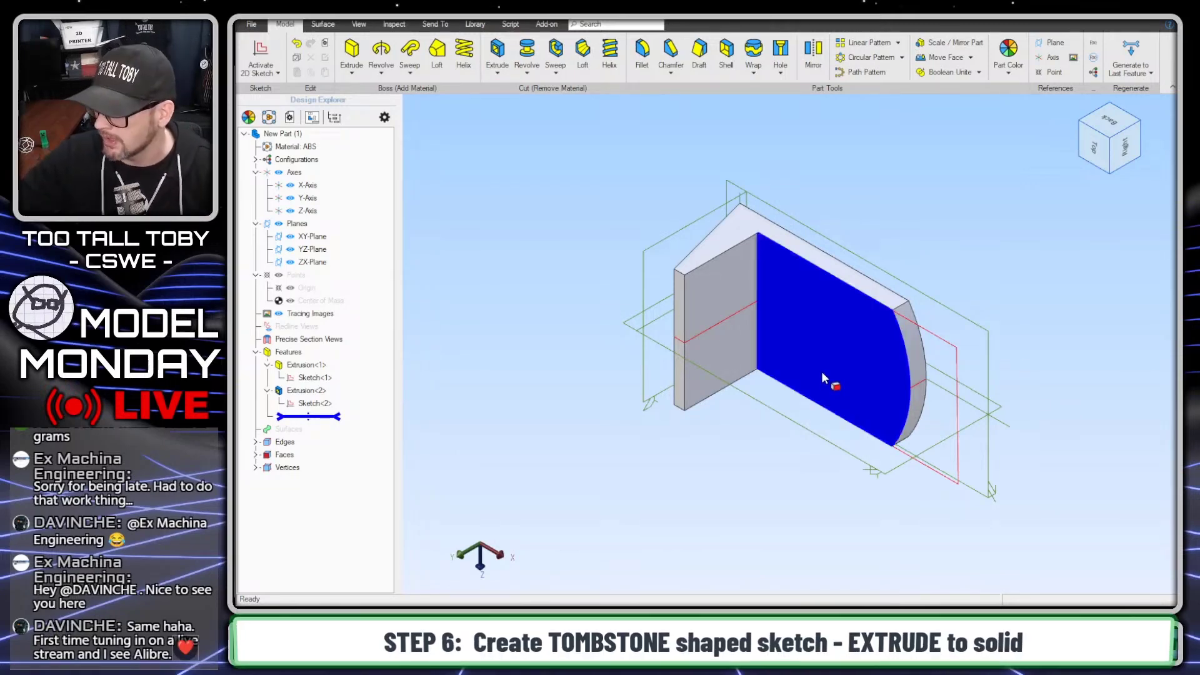
- Start a sketch on the base's broad inner face and project the edge along the upright wall as reference geometry
{"action": "right_click", "coordinate": [803, 306]}
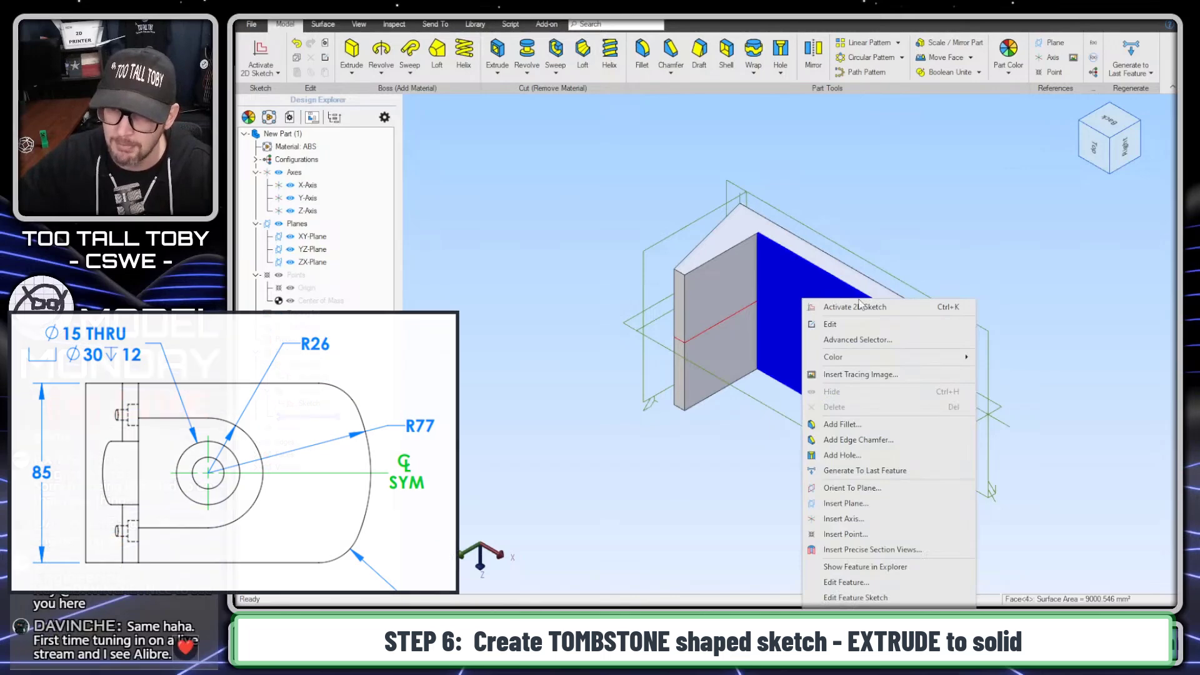
{"action": "left_click", "coordinate": [852, 305]}
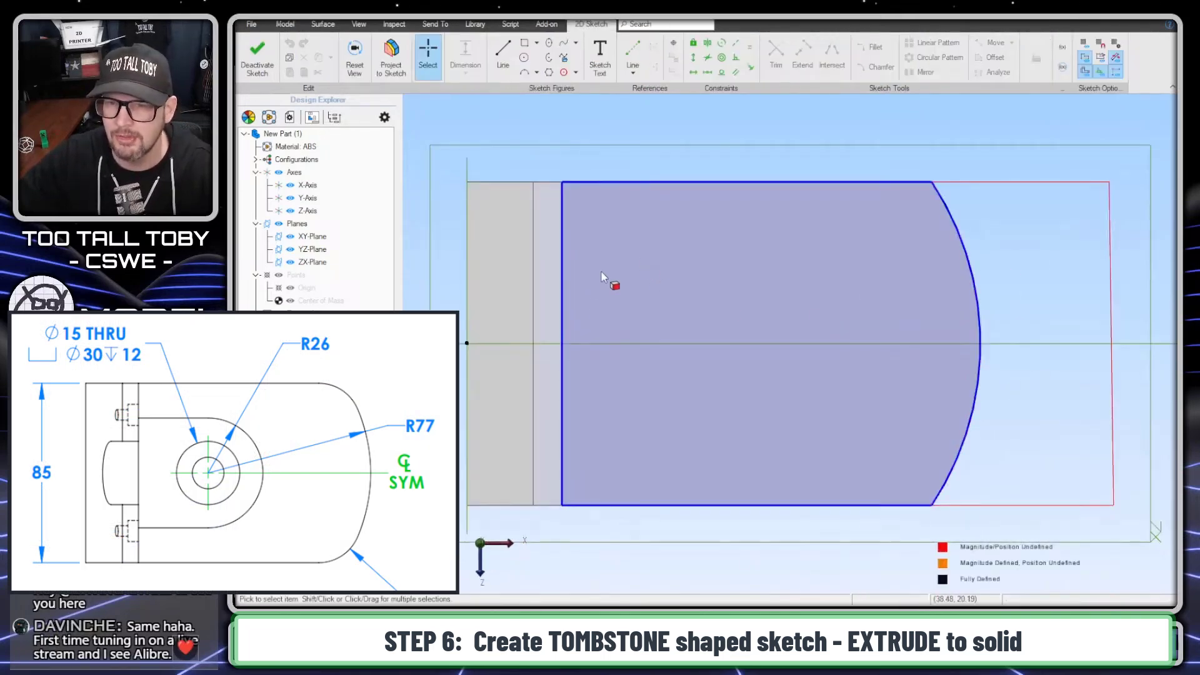
{"action": "left_click", "coordinate": [563, 318]}
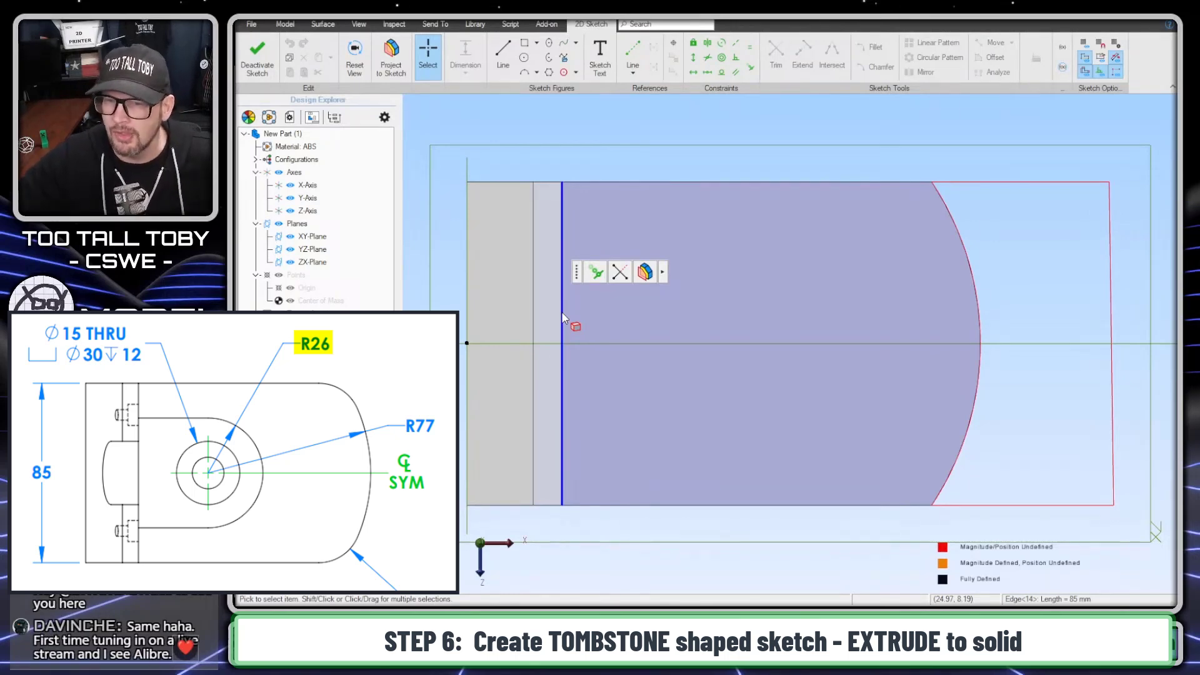
{"action": "left_click", "coordinate": [645, 273]}
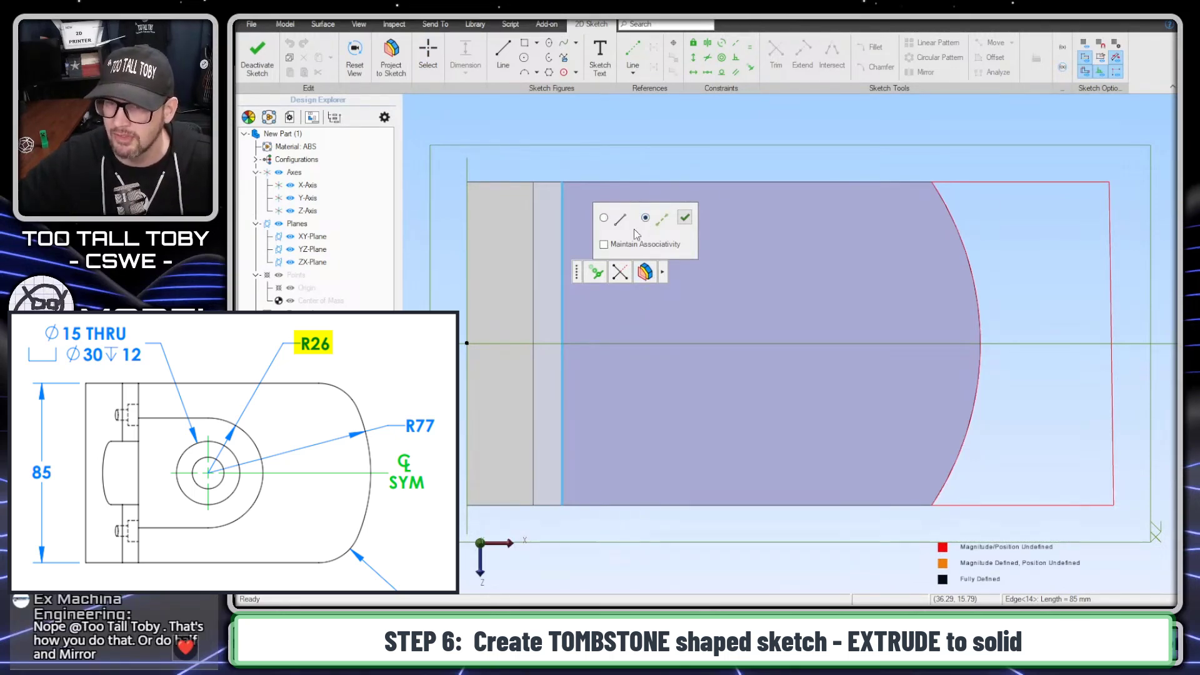
{"action": "left_click", "coordinate": [685, 220]}
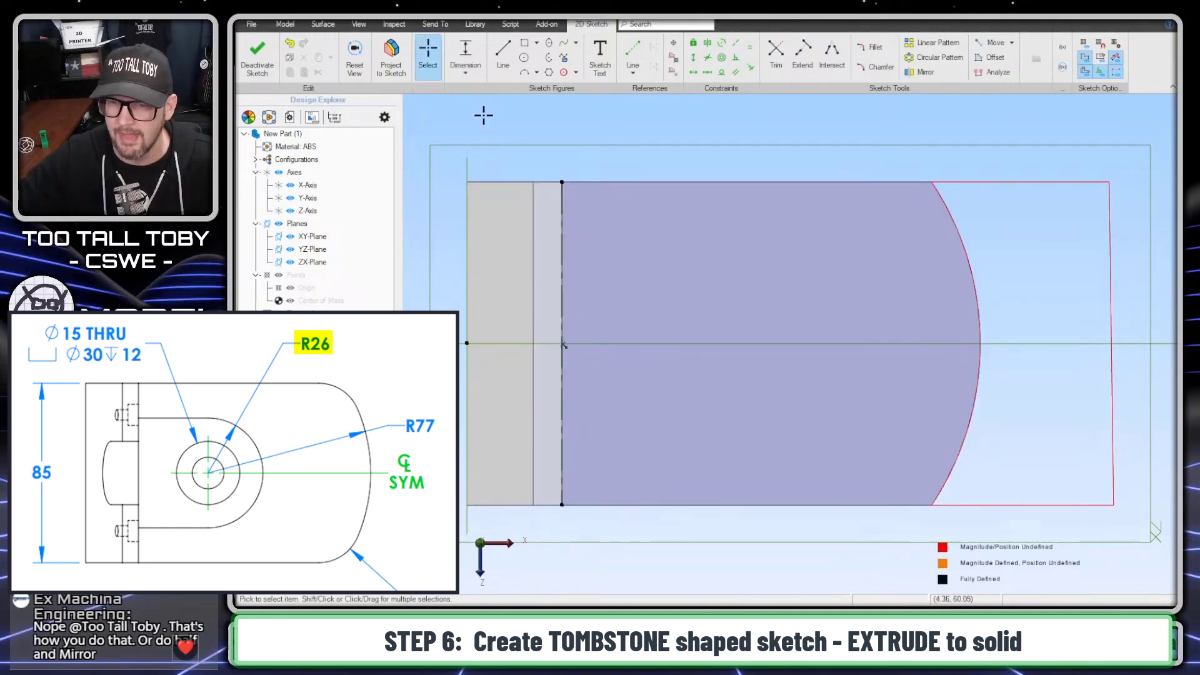
- Draw a line along the projected wall edge across the centreline, continuing with a perpendicular line about 33 mm long toward the nose
{"action": "left_click", "coordinate": [504, 50]}
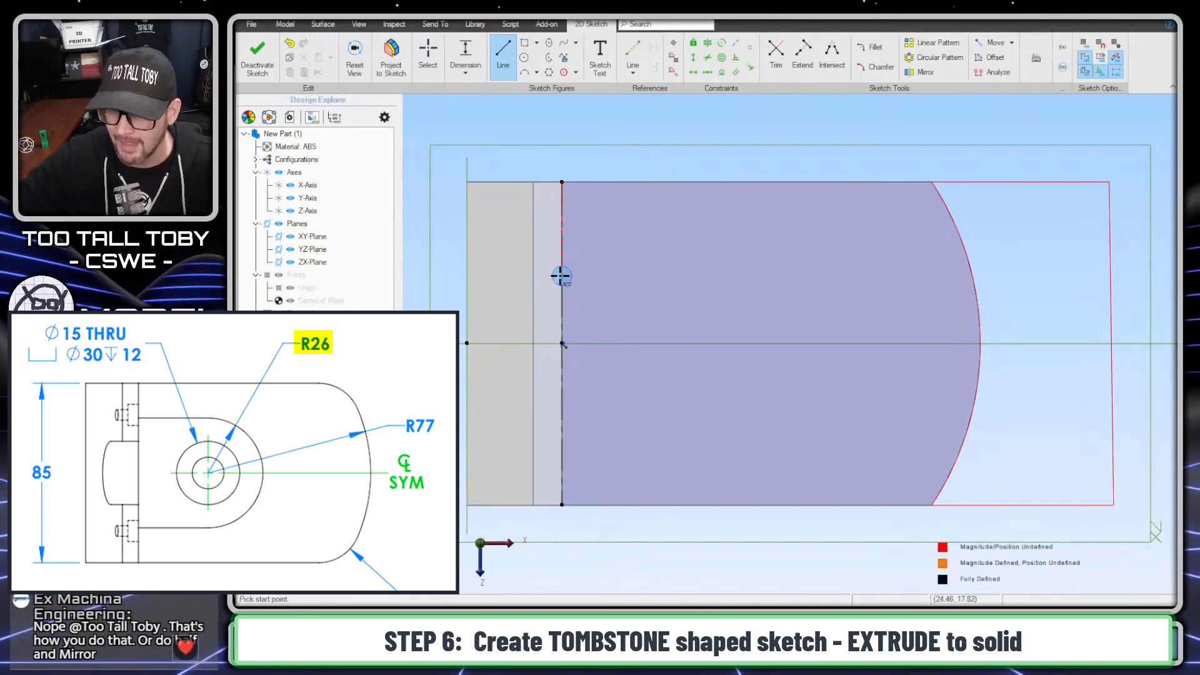
{"action": "left_click", "coordinate": [562, 419]}
{"action": "left_click", "coordinate": [562, 268]}
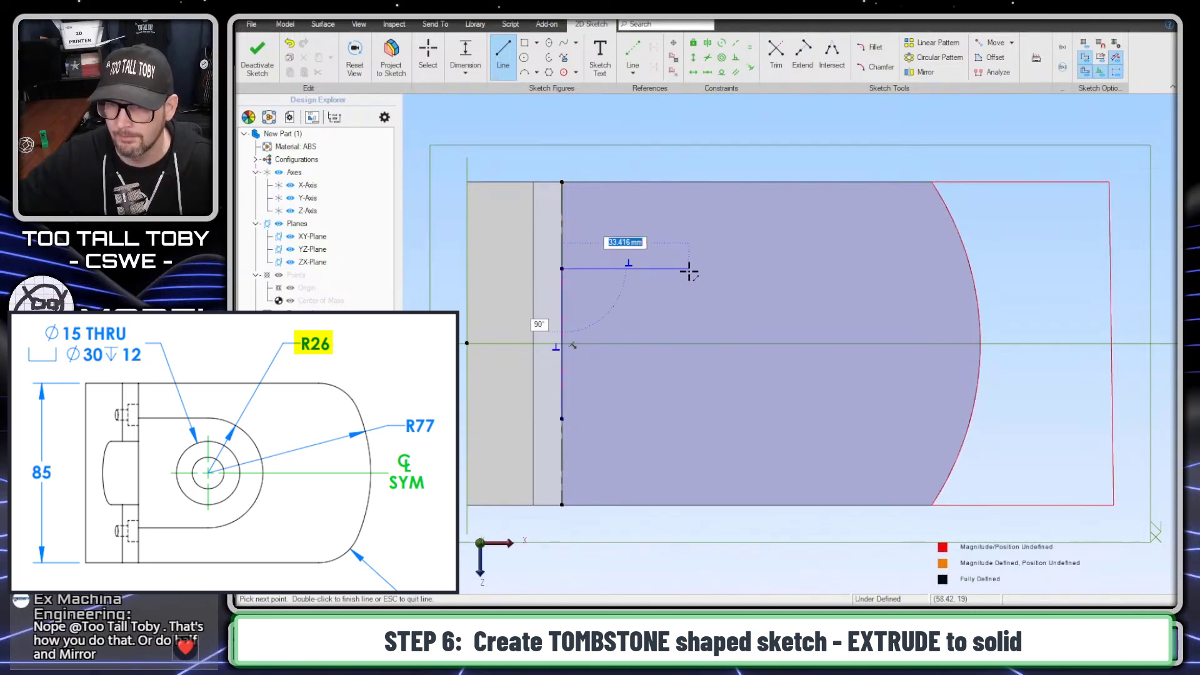
{"action": "left_click", "coordinate": [689, 269]}
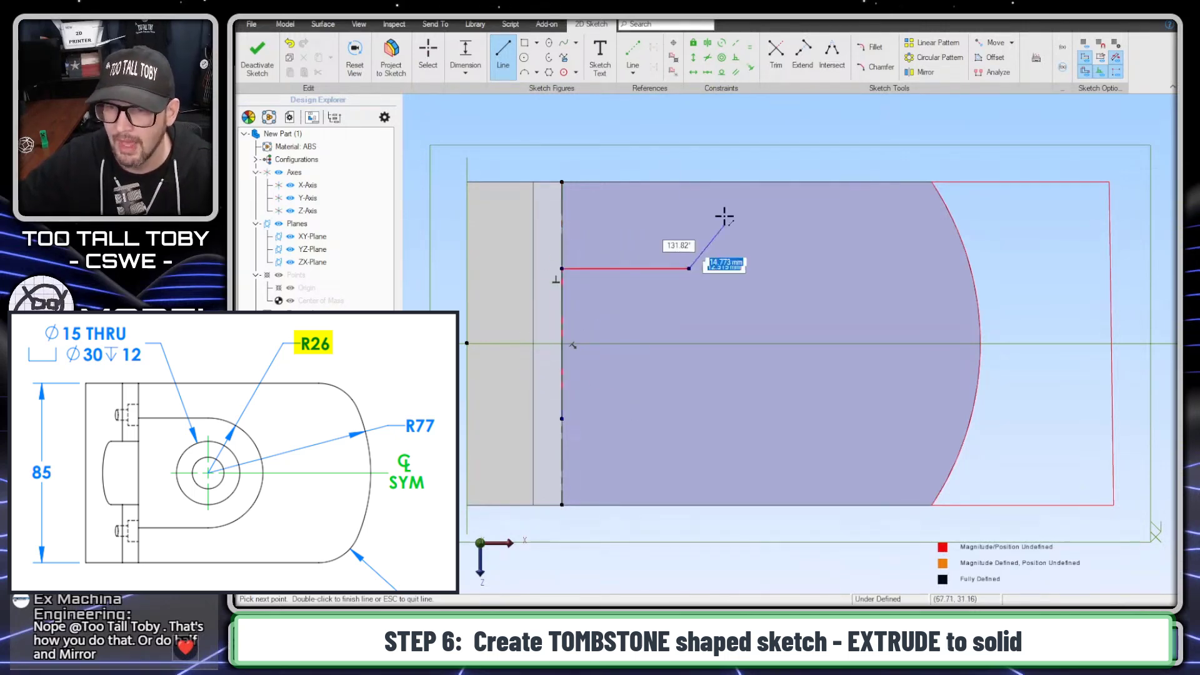
- Complete the tombstone outline with a 180° tangent arc of about 20 mm radius and a straight line back to the wall edge
{"action": "left_click", "coordinate": [536, 73]}
{"action": "left_click", "coordinate": [553, 133]}
{"action": "left_click", "coordinate": [688, 269]}
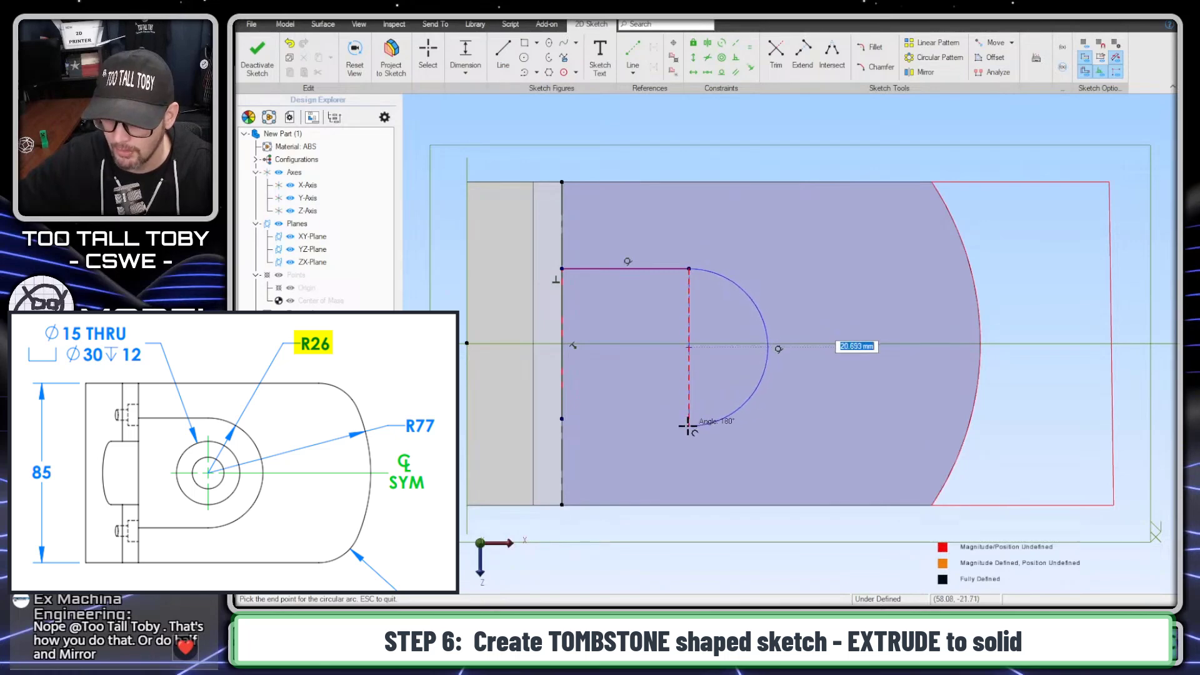
{"action": "left_click", "coordinate": [690, 419]}
{"action": "left_click", "coordinate": [689, 419]}
{"action": "left_click", "coordinate": [562, 419]}
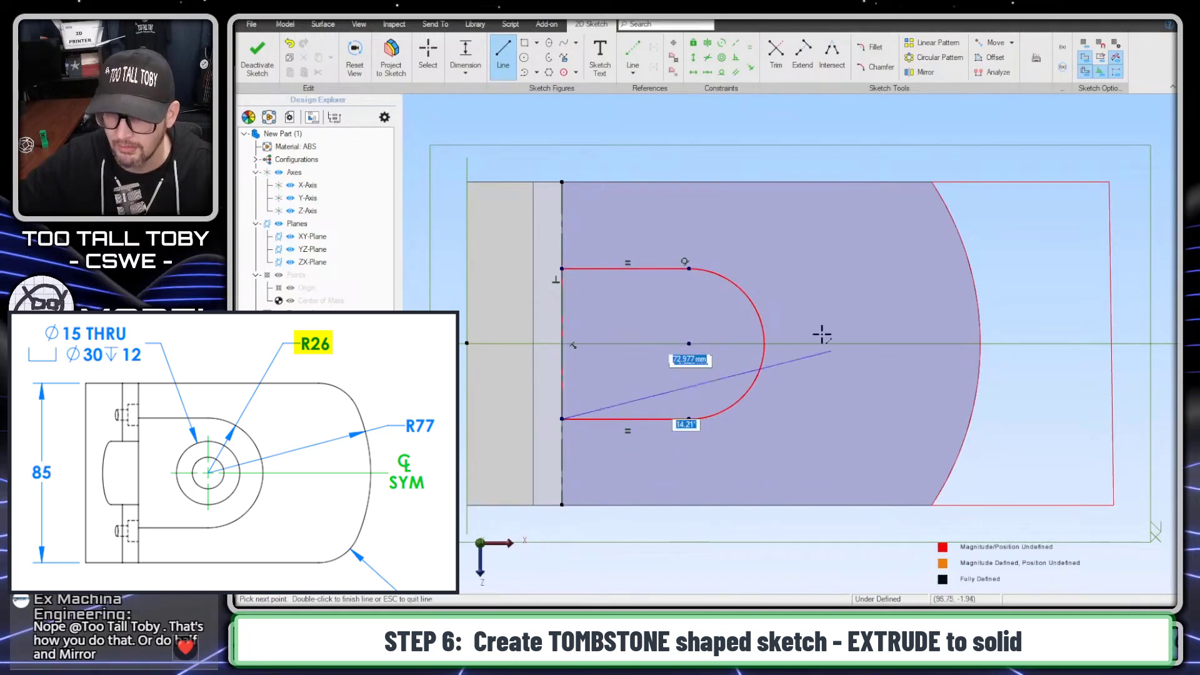
{"action": "key", "text": "Escape"}
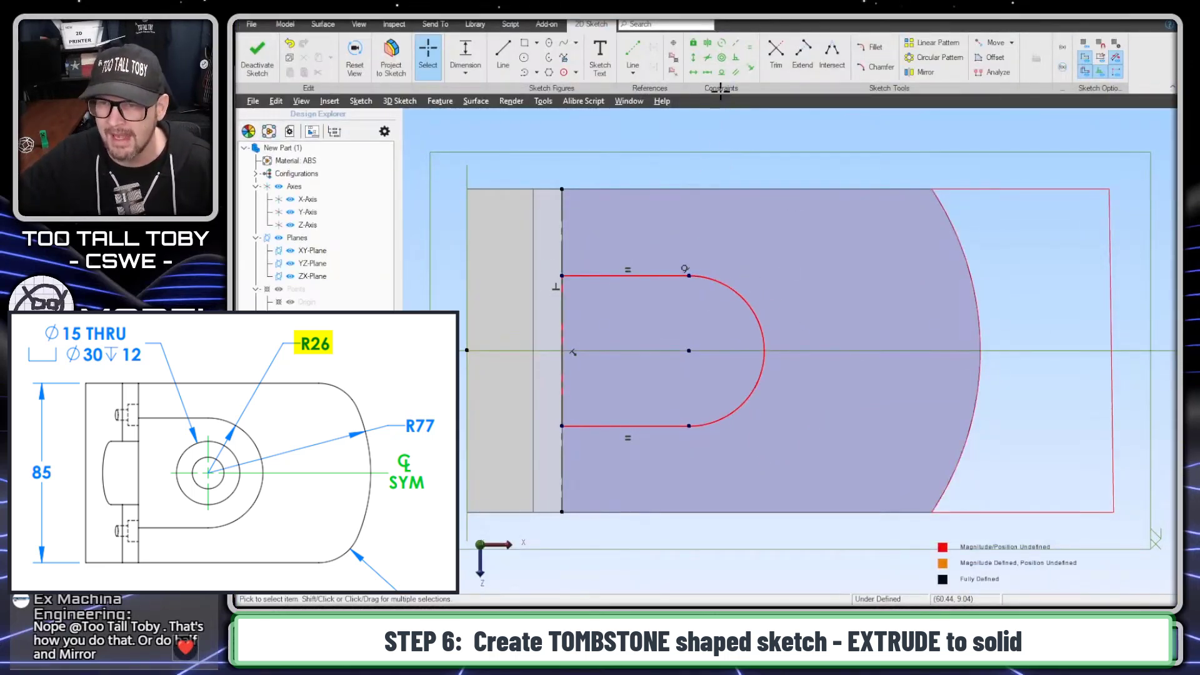
{"action": "key", "text": "alt"}
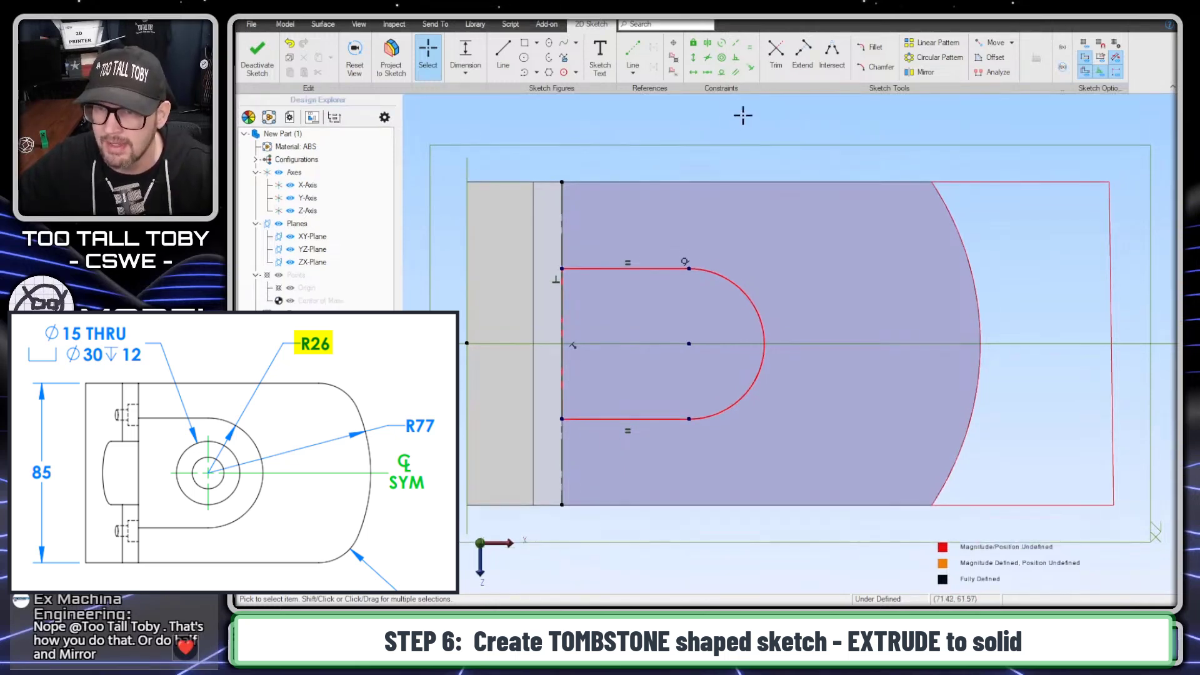
- Add a tangent constraint between the tombstone arc and the last drawn straight side
{"action": "right_click", "coordinate": [712, 148]}
{"action": "left_click", "coordinate": [796, 135]}
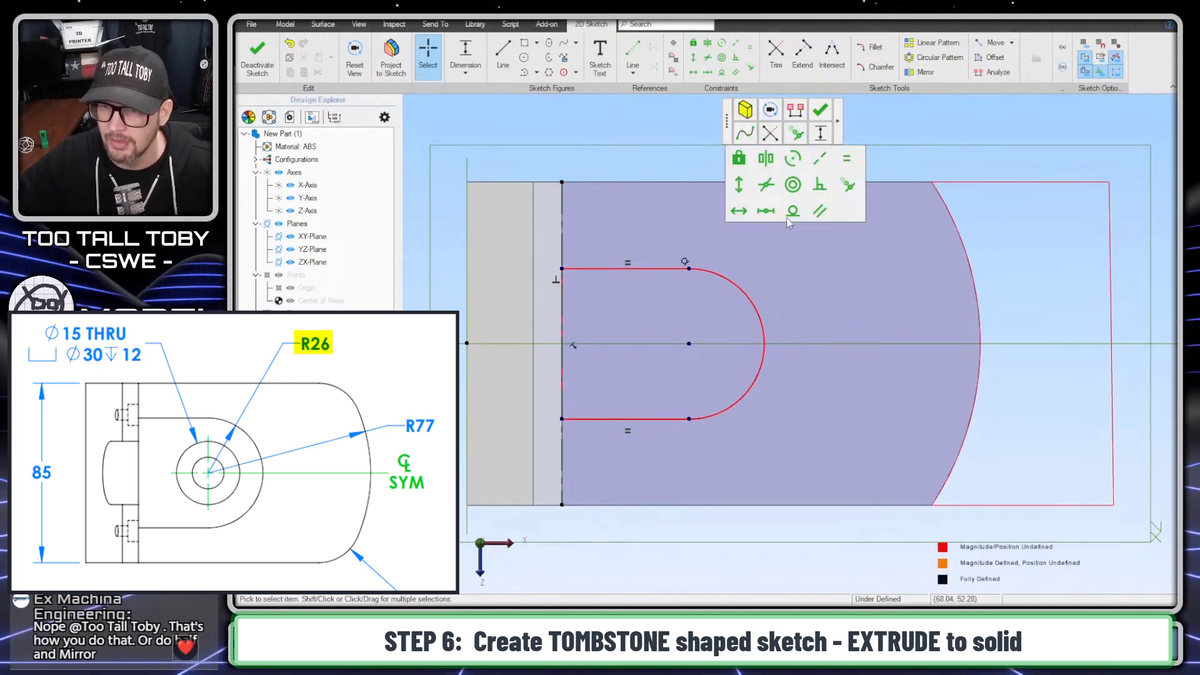
{"action": "left_click", "coordinate": [792, 215]}
{"action": "left_click", "coordinate": [713, 413]}
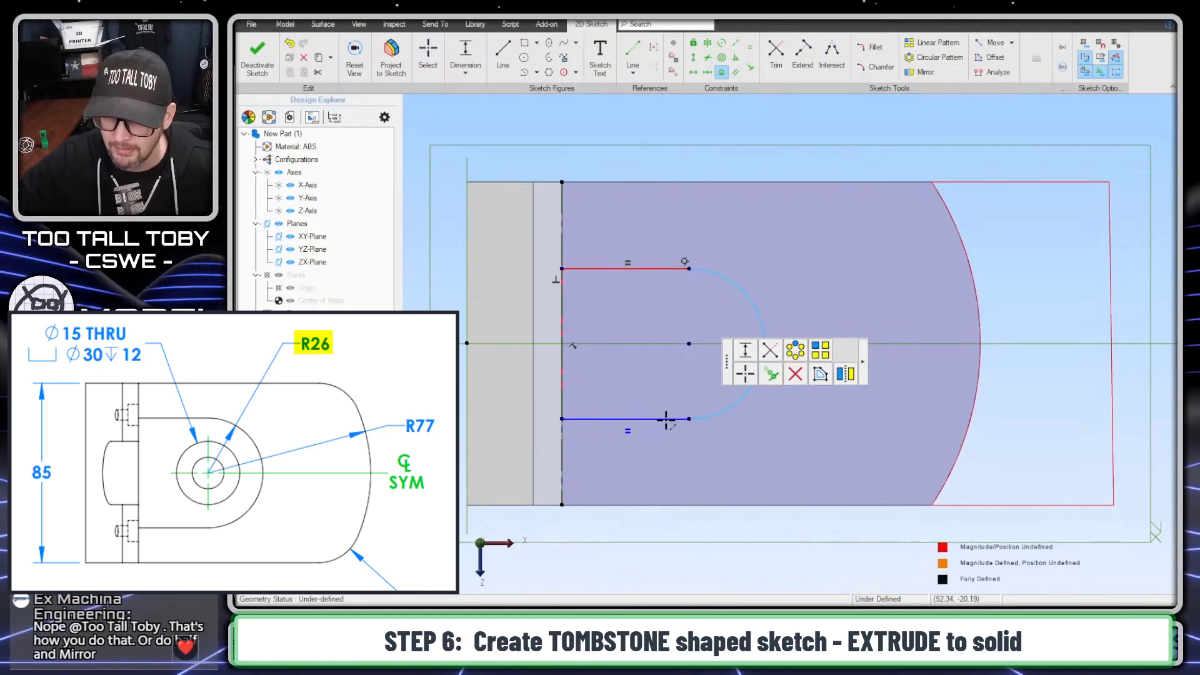
{"action": "left_click", "coordinate": [665, 420]}
{"action": "key", "text": "Escape"}
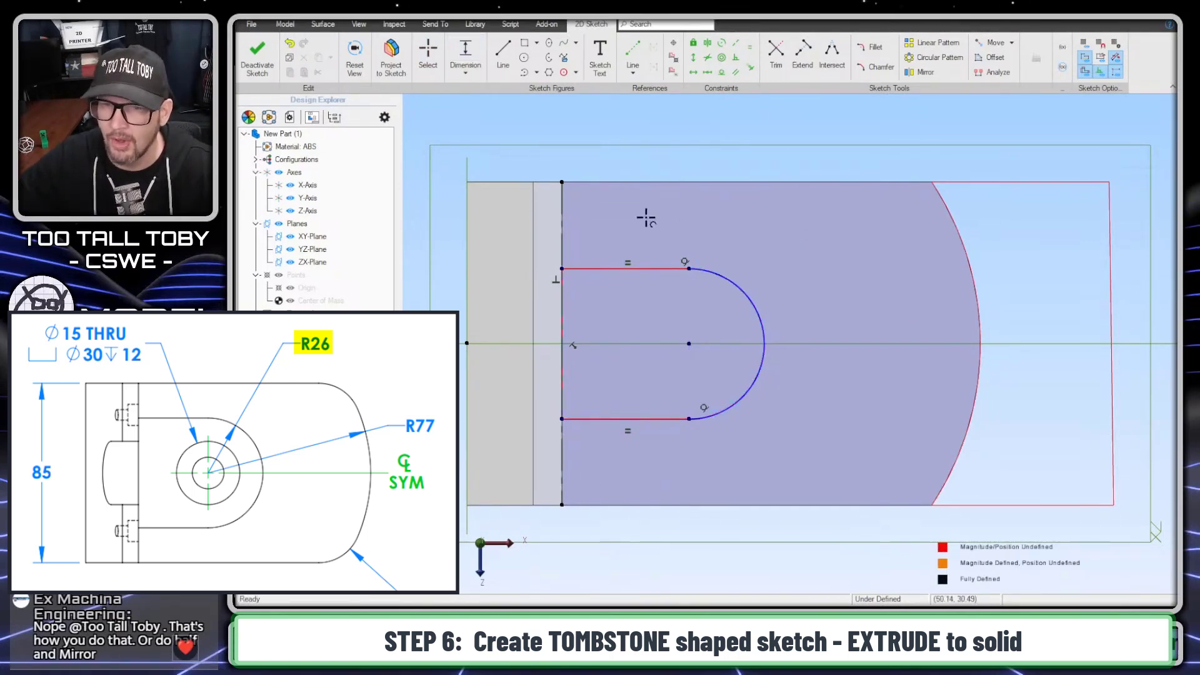
- Dimension the tombstone arc with a radius of 26 mm
{"action": "left_click", "coordinate": [738, 286]}
{"action": "left_click", "coordinate": [830, 228]}
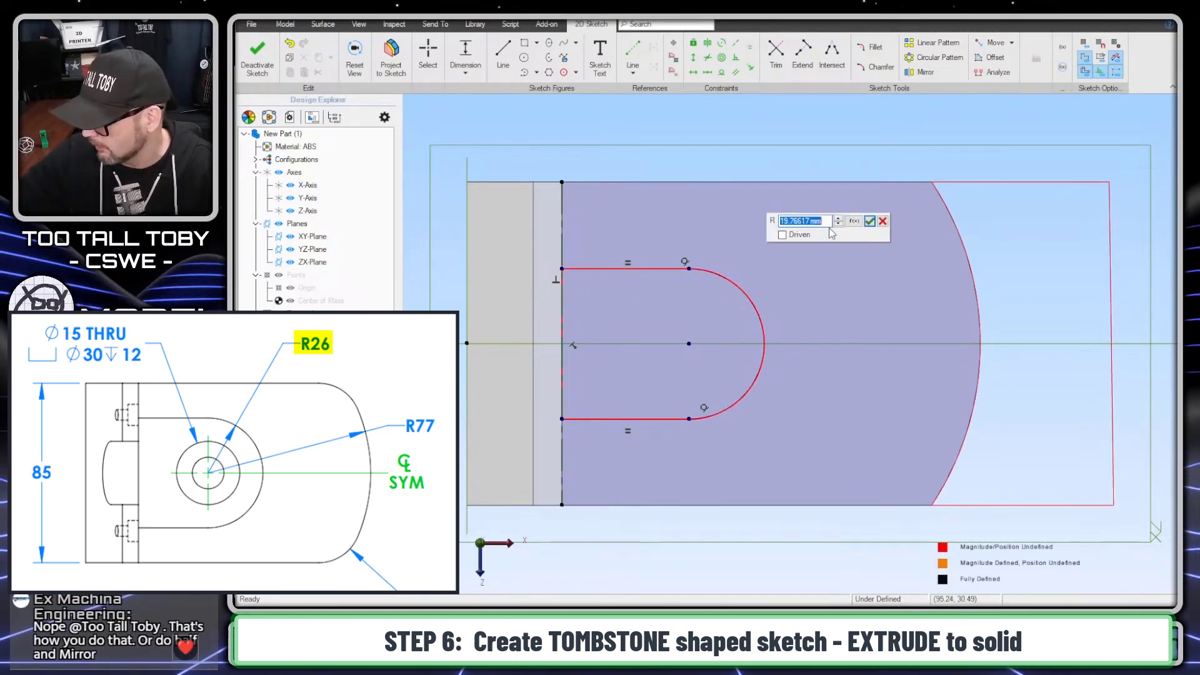
{"action": "type", "text": "26"}
{"action": "key", "text": "Return"}
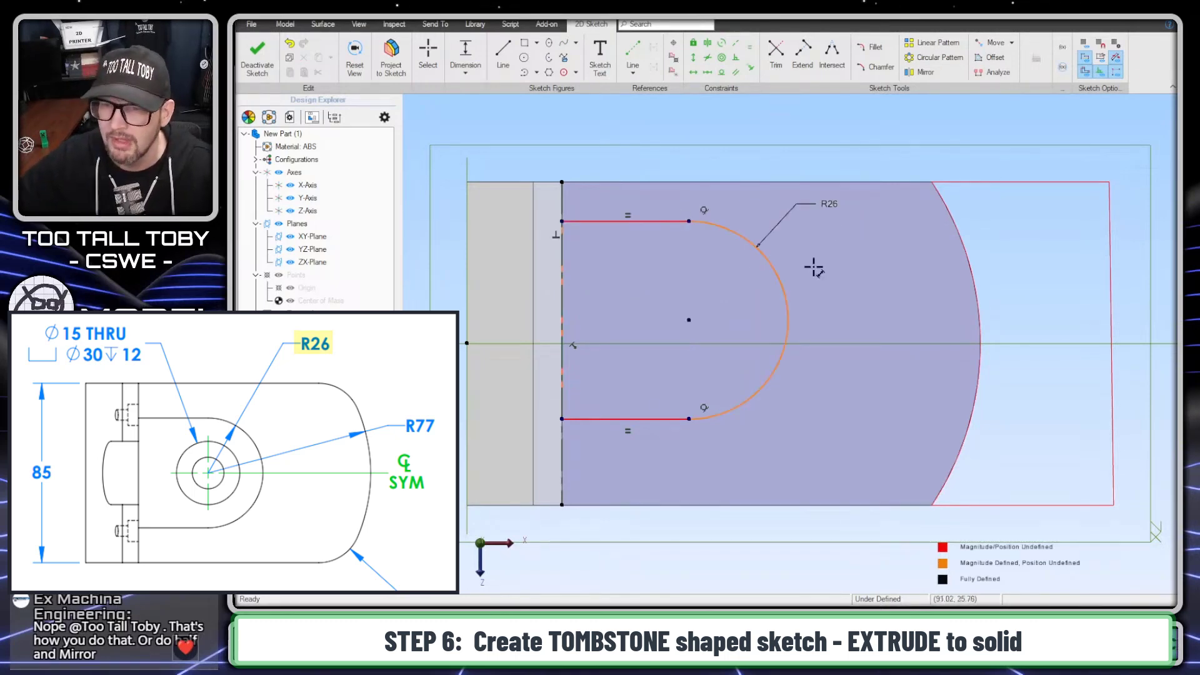
{"action": "key", "text": "Escape"}
- Make the tombstone arc concentric with the curved nose edge of the base
{"action": "left_click", "coordinate": [722, 57]}
{"action": "left_click", "coordinate": [961, 240]}
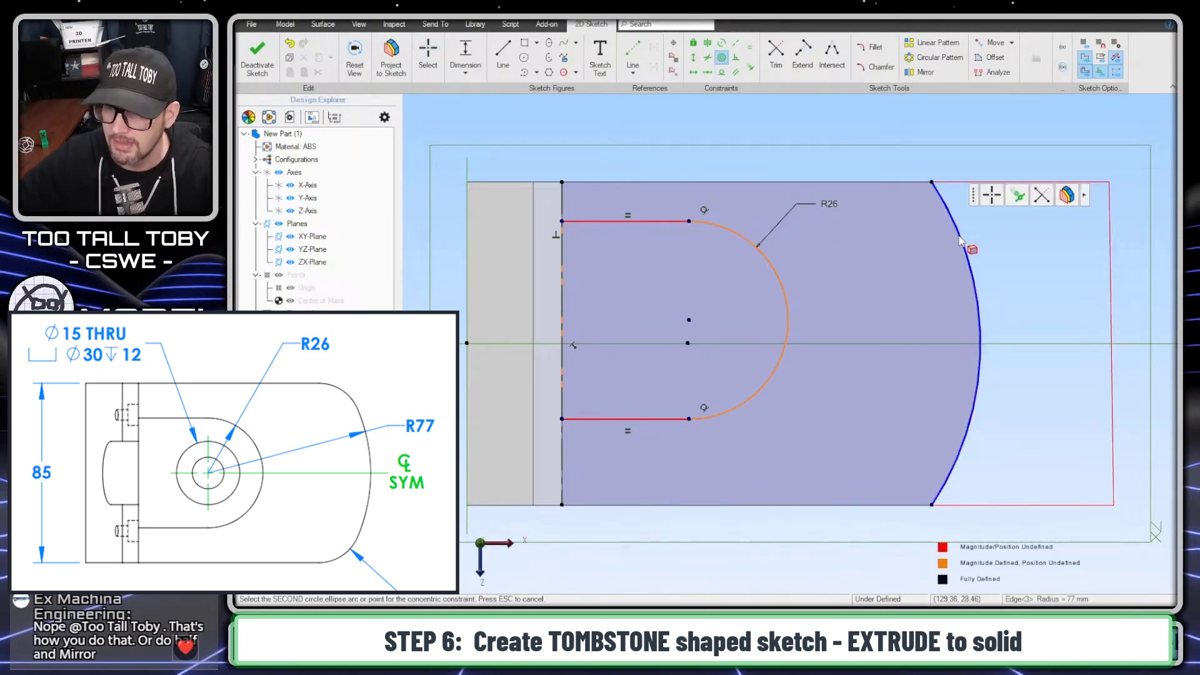
{"action": "left_click", "coordinate": [781, 288]}
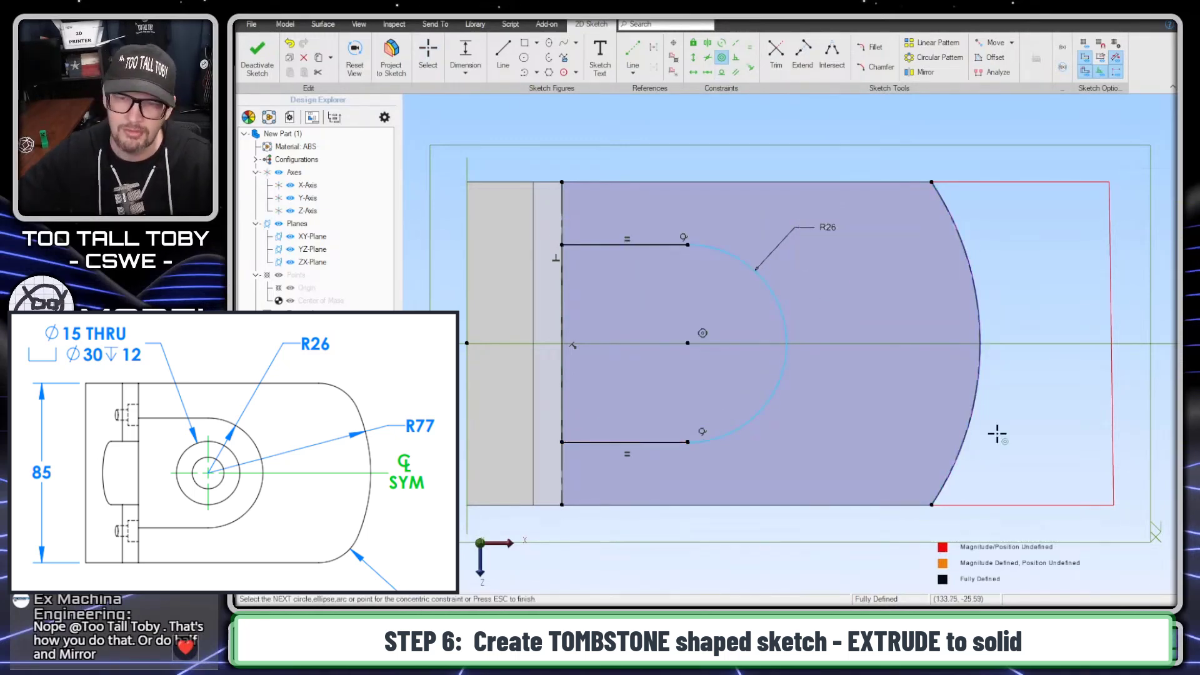
{"action": "key", "text": "Escape"}
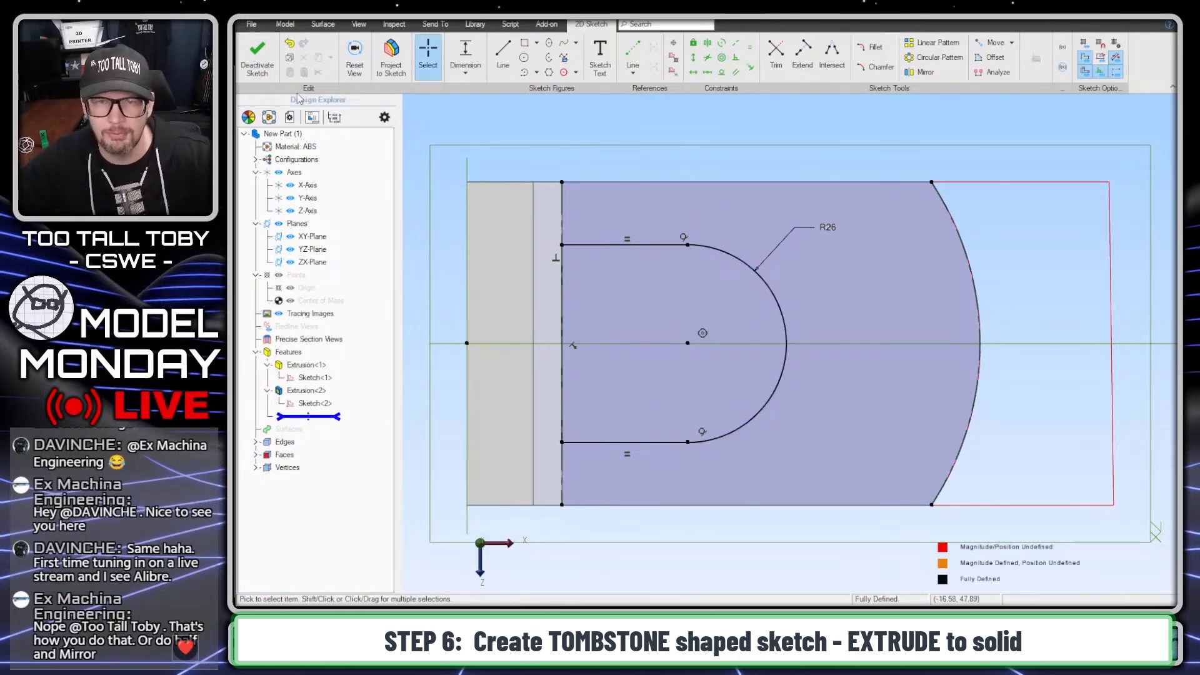
- Finish the sketch and extrude the tombstone profile as a boss to a depth of 9 mm
{"action": "left_click", "coordinate": [261, 61]}
{"action": "left_click", "coordinate": [351, 54]}
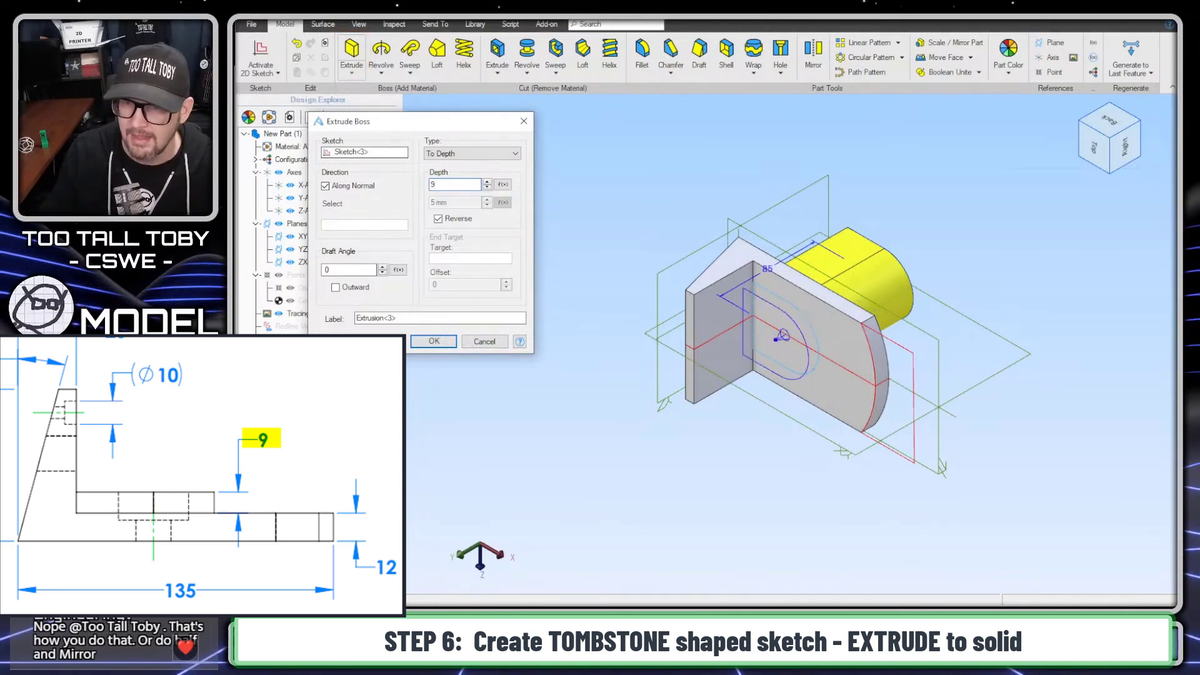
{"action": "key", "text": "Return"}
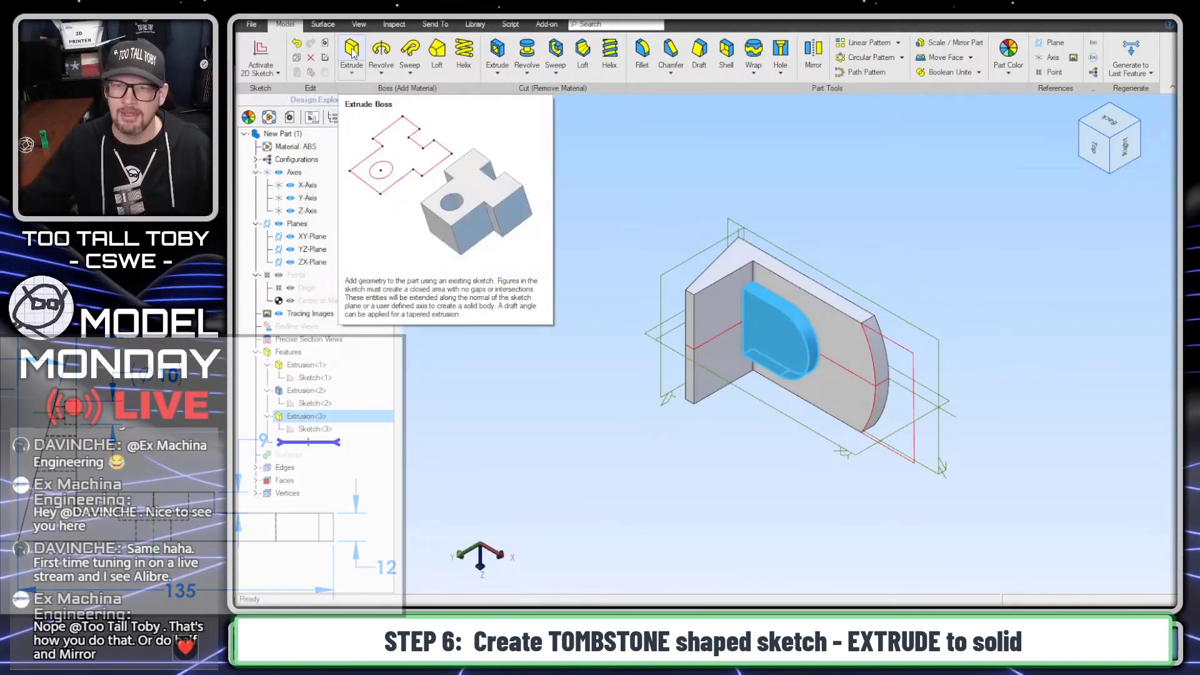
{"action": "left_click", "coordinate": [635, 246]}
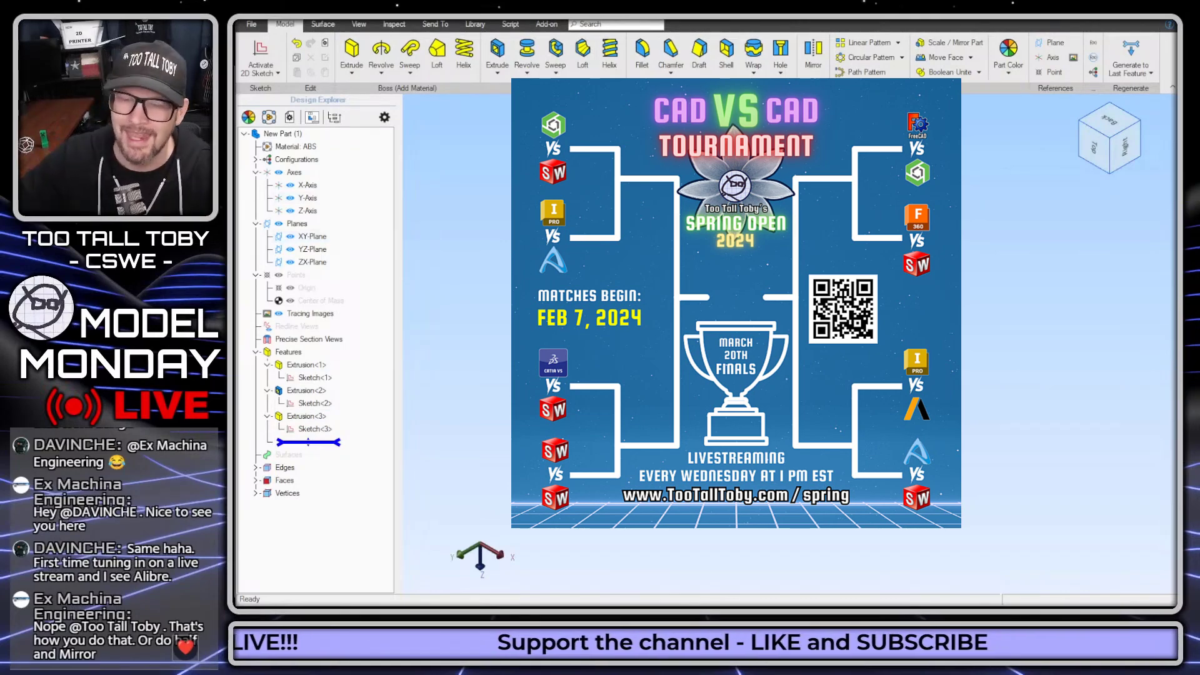
- Start a sketch on the upright wall's inner face and project its top edge as reference geometry
{"action": "right_click", "coordinate": [710, 319]}
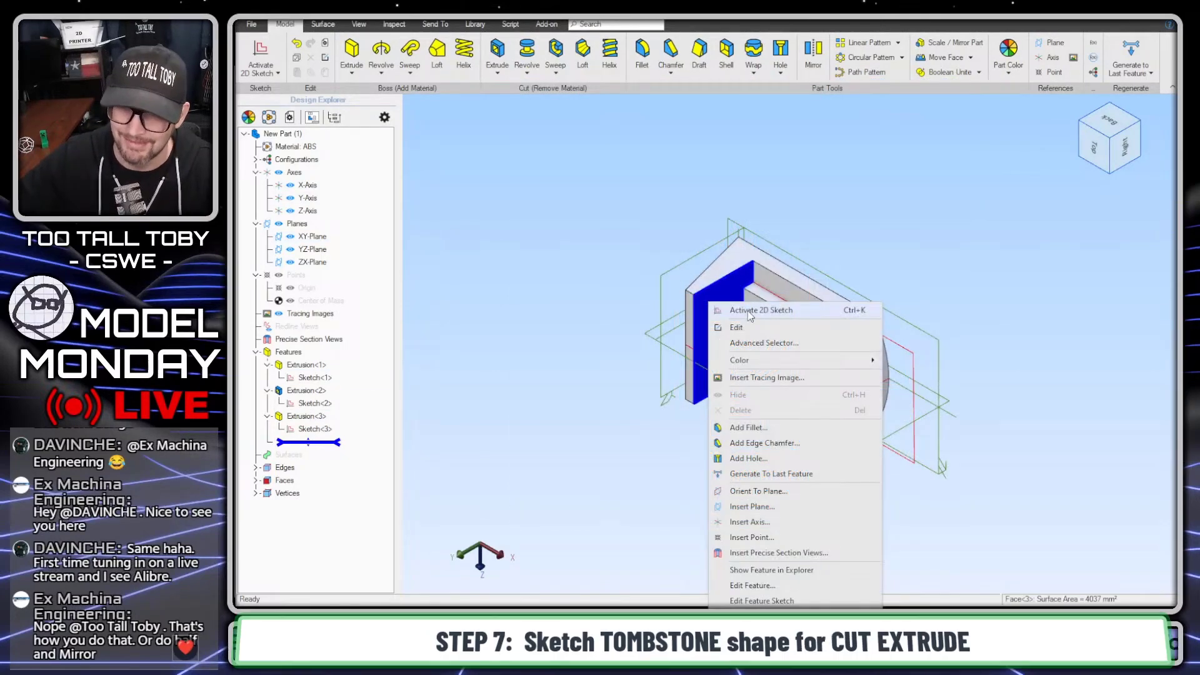
{"action": "left_click", "coordinate": [748, 313]}
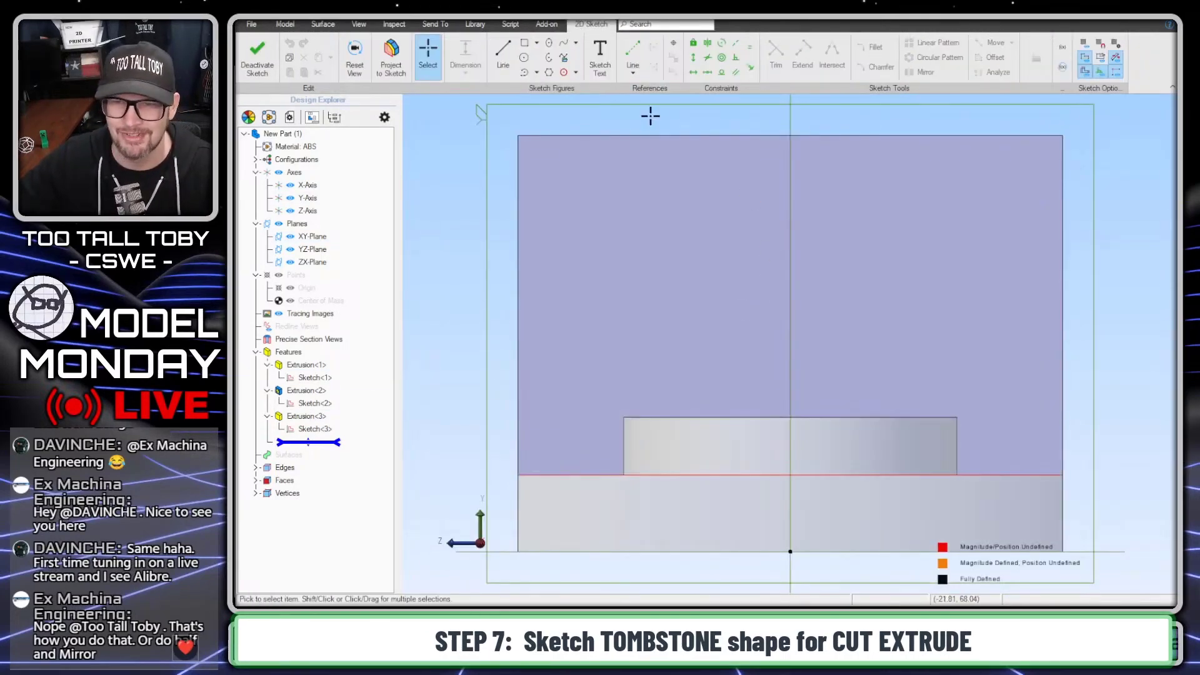
{"action": "left_click", "coordinate": [610, 136]}
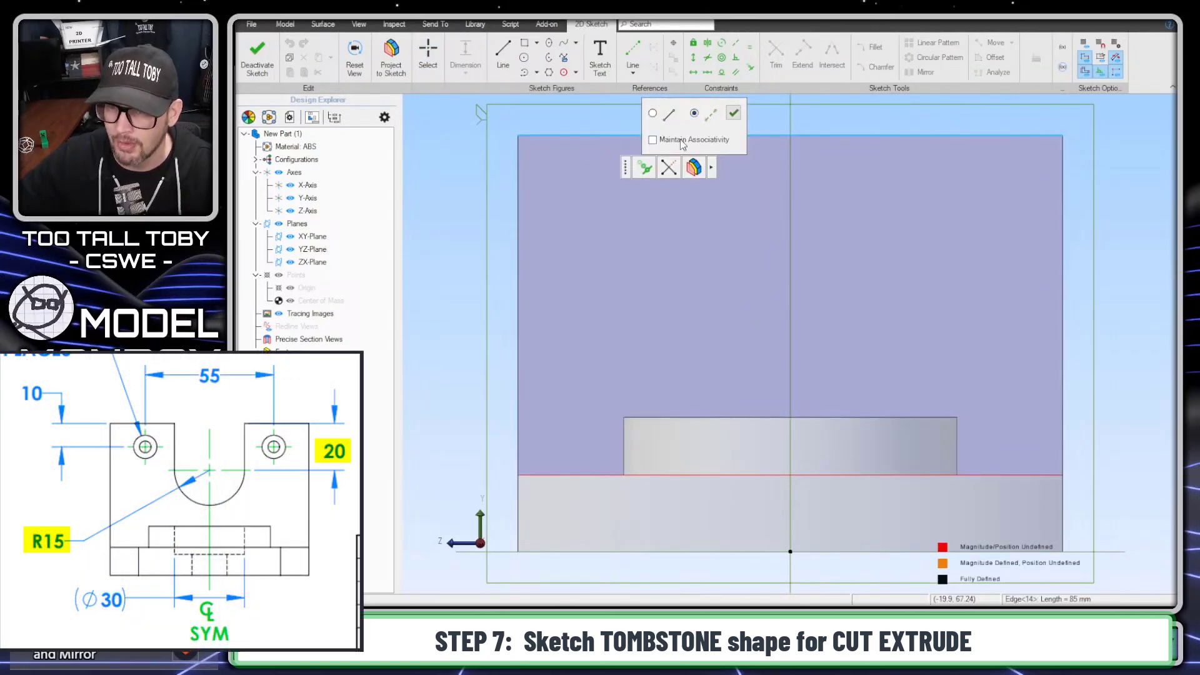
{"action": "left_click", "coordinate": [733, 112]}
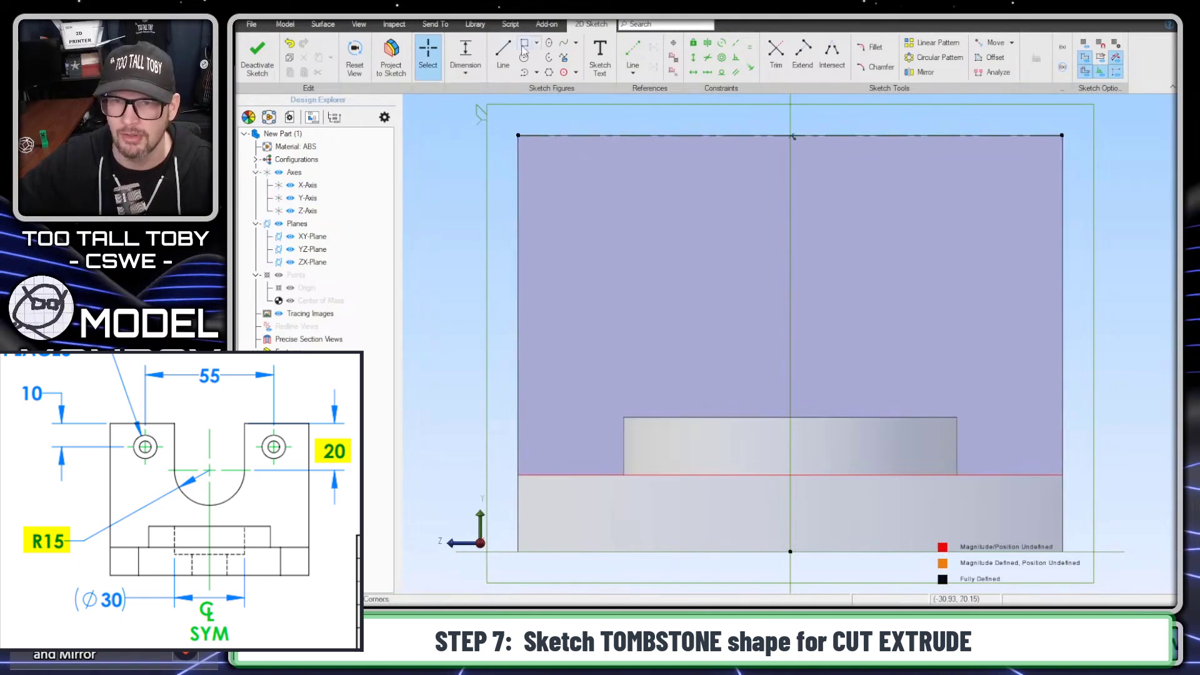
- Draw a line along the projected top edge across the centreline, followed by a perpendicular line 20 mm down from its end
{"action": "left_click", "coordinate": [504, 53]}
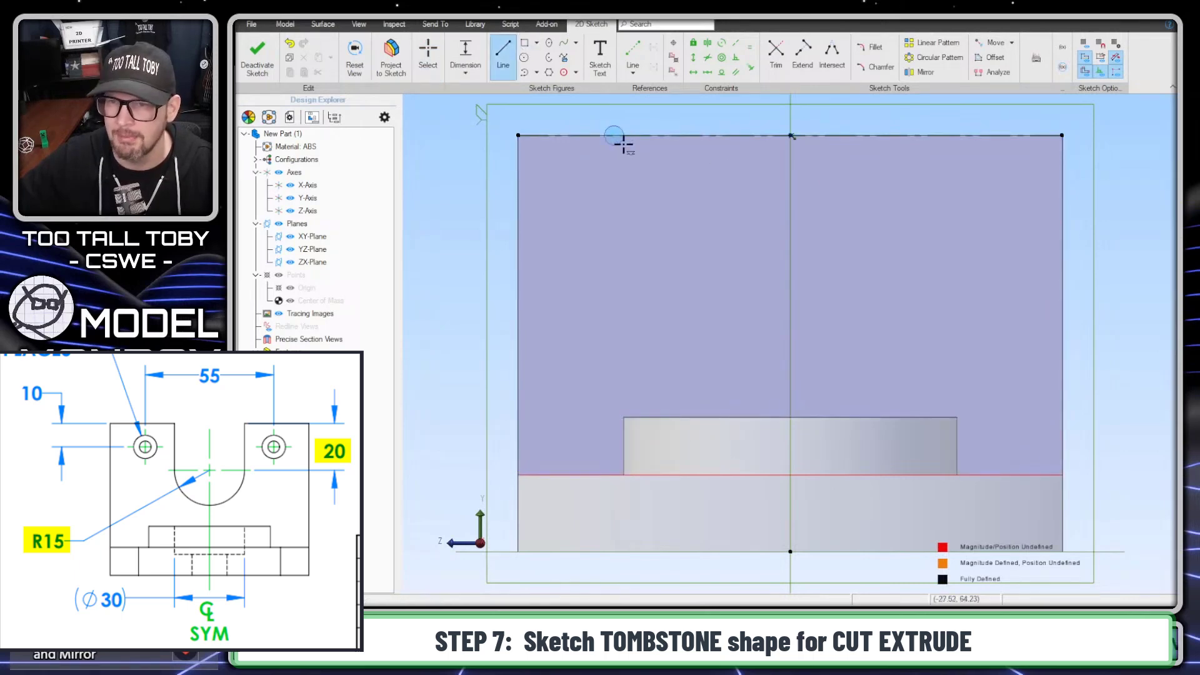
{"action": "left_click", "coordinate": [681, 135]}
{"action": "left_click", "coordinate": [875, 135]}
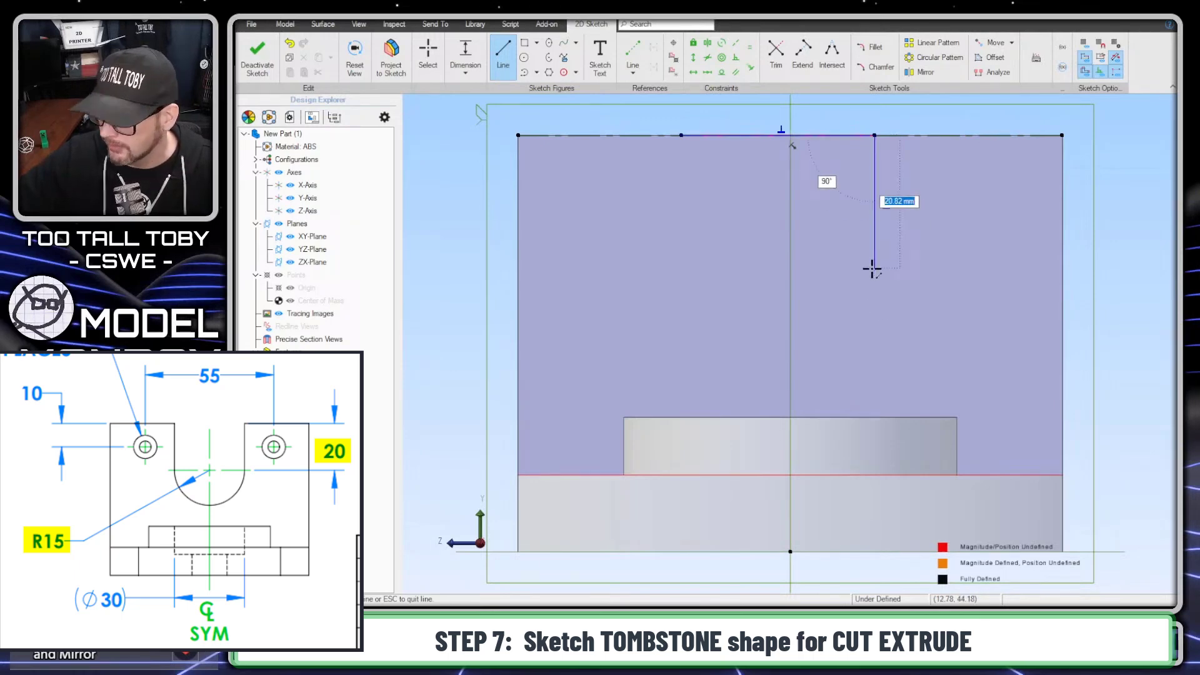
{"action": "key", "text": "Return"}
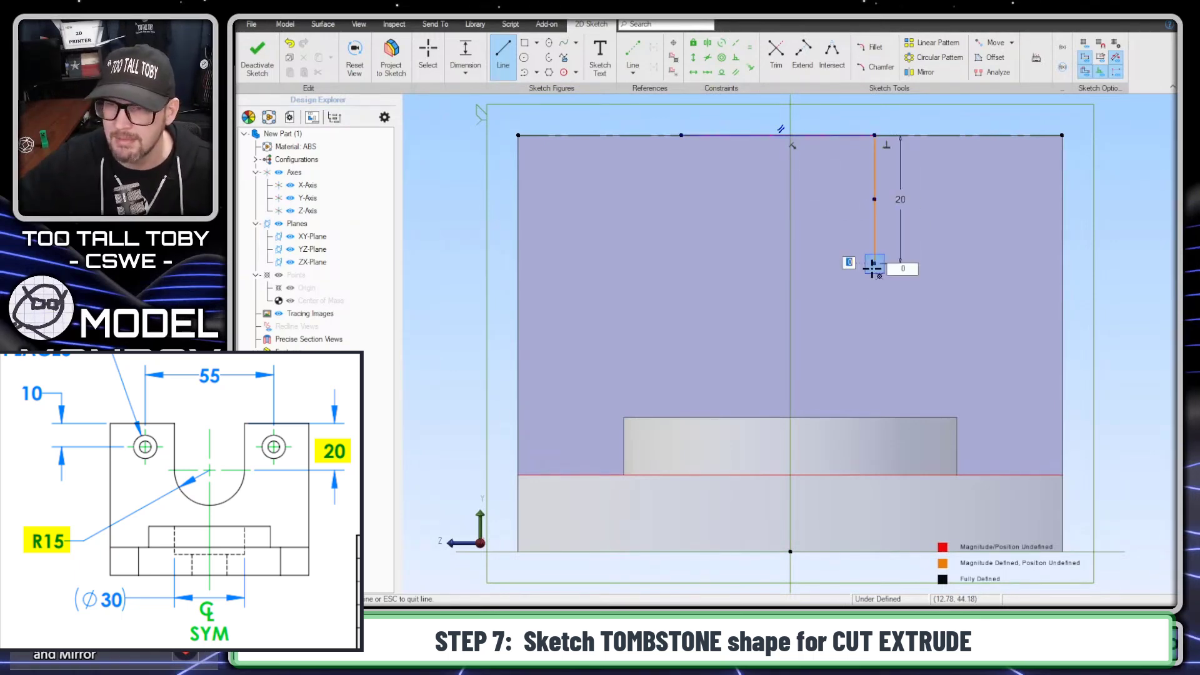
- Close the slot outline with a 180° tangent arc and a line from its free end to the start point on the top edge
{"action": "left_click", "coordinate": [525, 74]}
{"action": "left_click", "coordinate": [875, 263]}
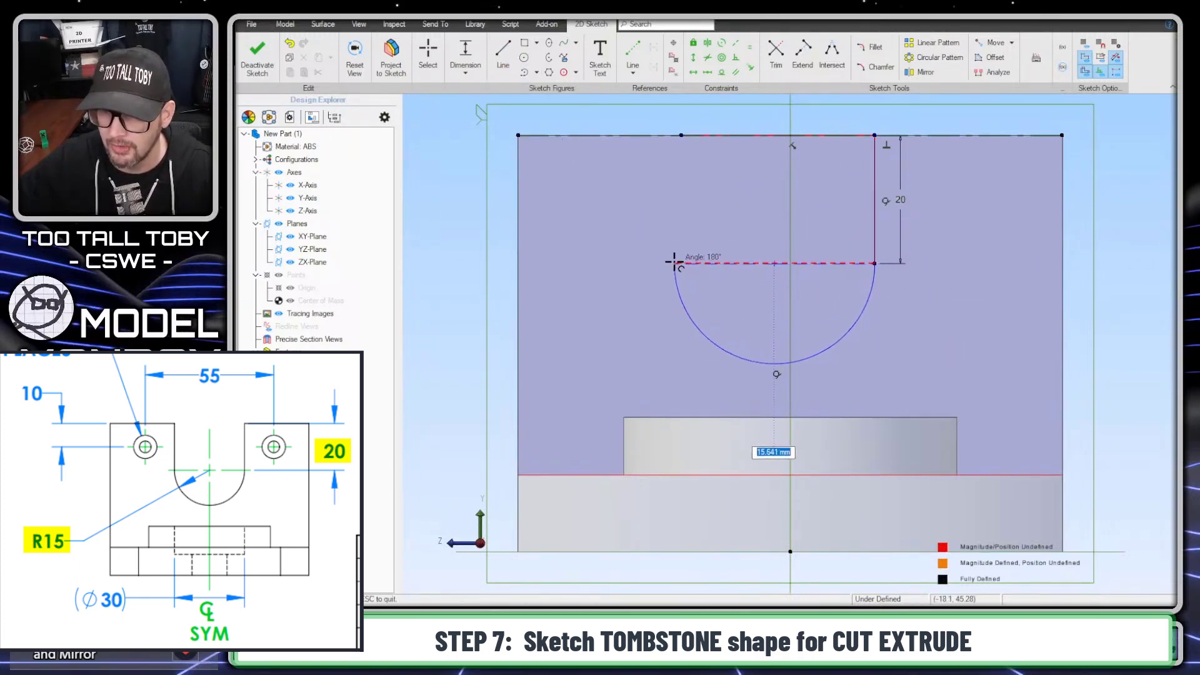
{"action": "left_click", "coordinate": [705, 263]}
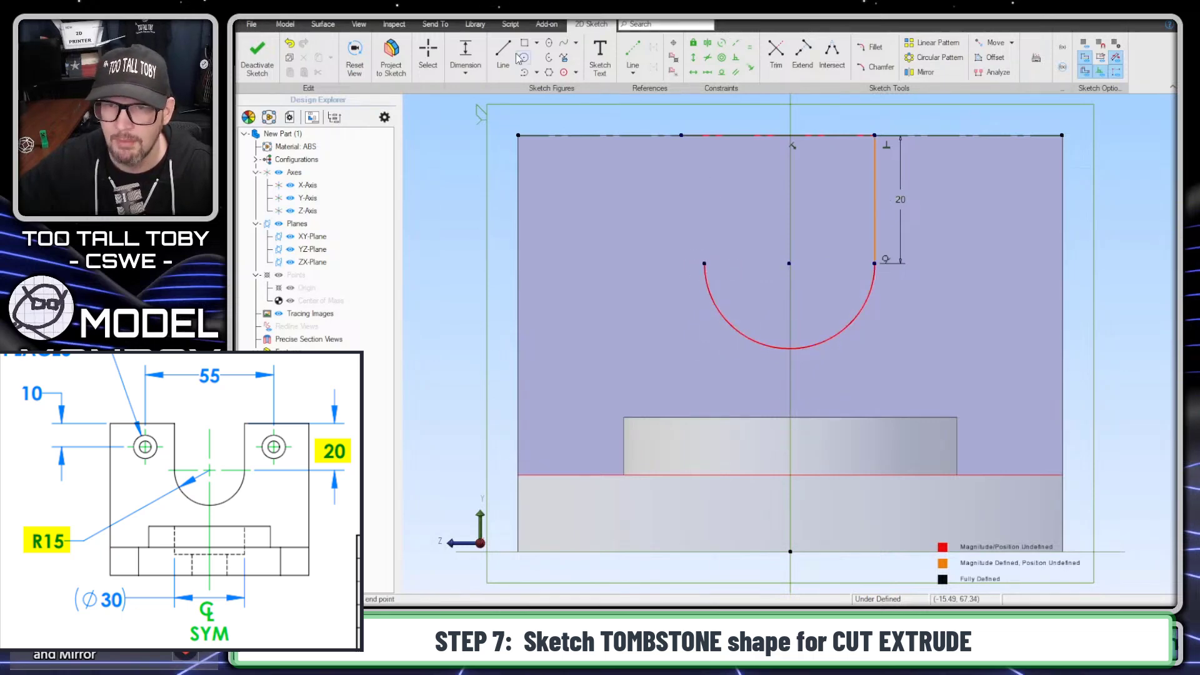
{"action": "key", "text": "l"}
{"action": "left_click", "coordinate": [704, 263]}
{"action": "left_click", "coordinate": [681, 135]}
{"action": "key", "text": "Escape"}
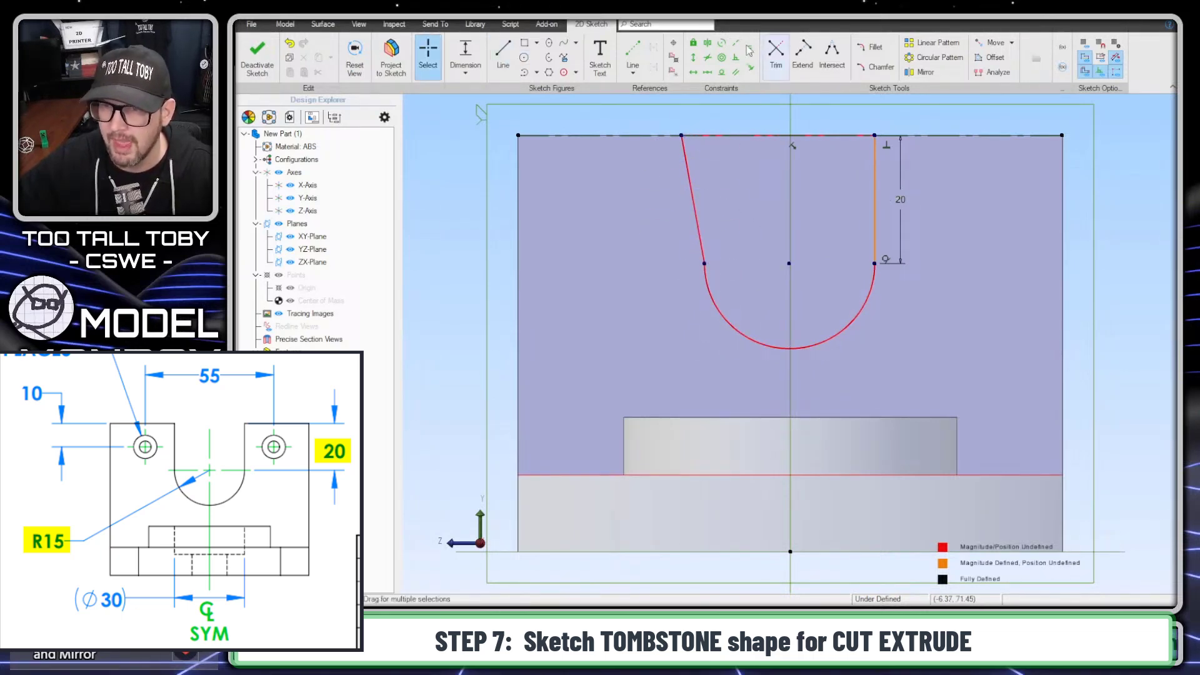
- Constrain the slot's slanted side line to vertical and make it tangent to the bottom arc
{"action": "left_click", "coordinate": [693, 57]}
{"action": "left_click", "coordinate": [692, 212]}
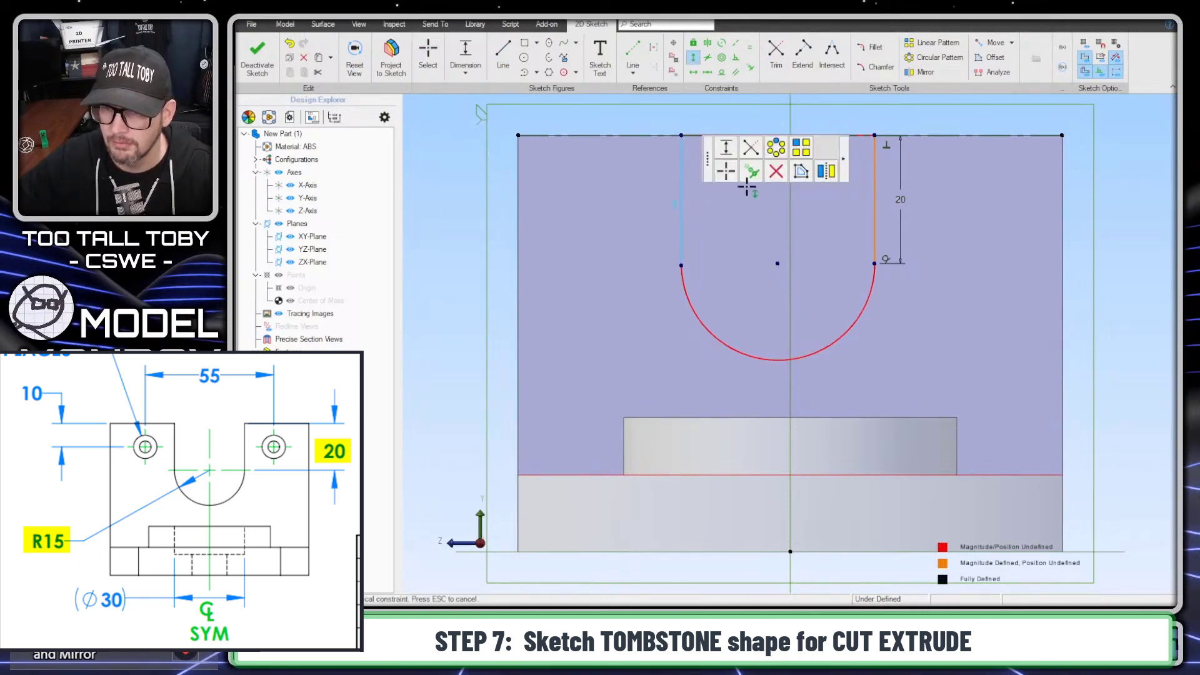
{"action": "left_click", "coordinate": [722, 72]}
{"action": "left_click", "coordinate": [685, 282]}
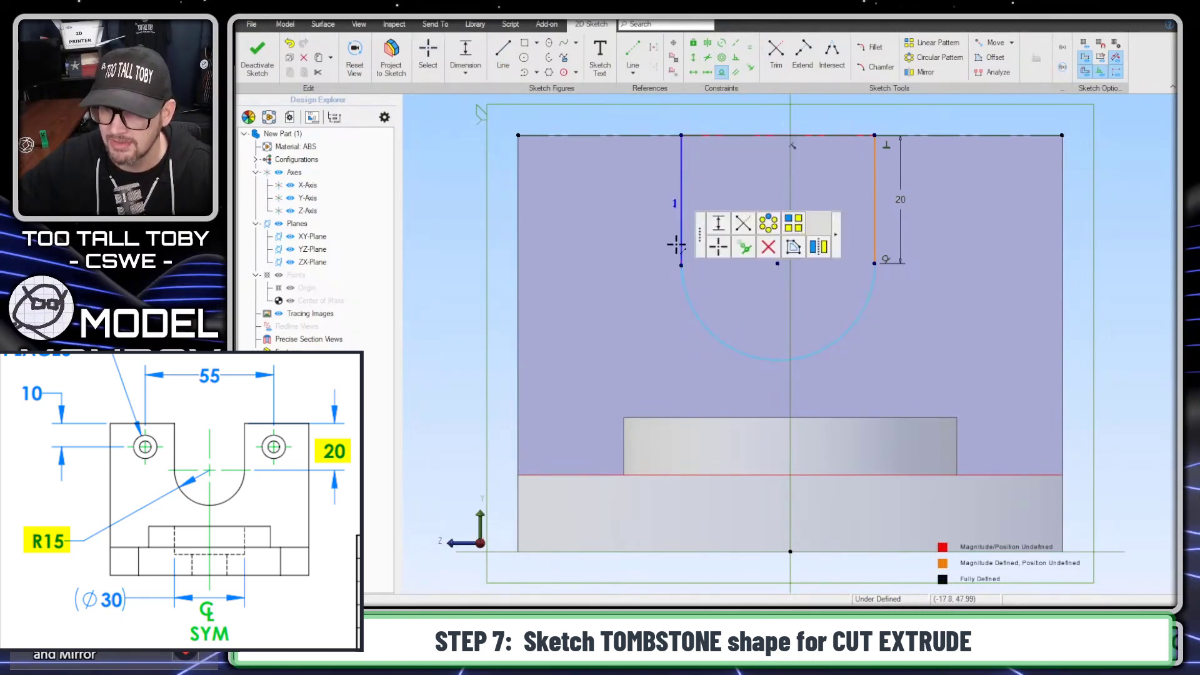
{"action": "left_click", "coordinate": [681, 245]}
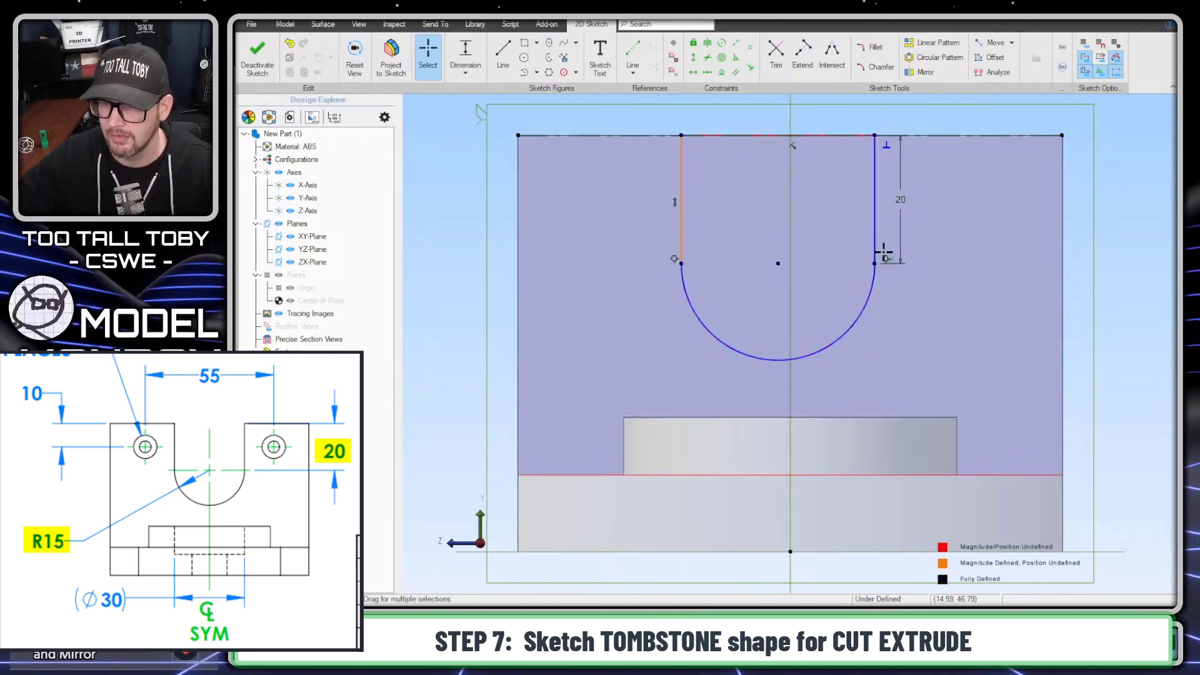
- Dimension the slot arc's radius as 15 mm and align its centre vertically with the sketch origin
{"action": "left_click", "coordinate": [466, 53]}
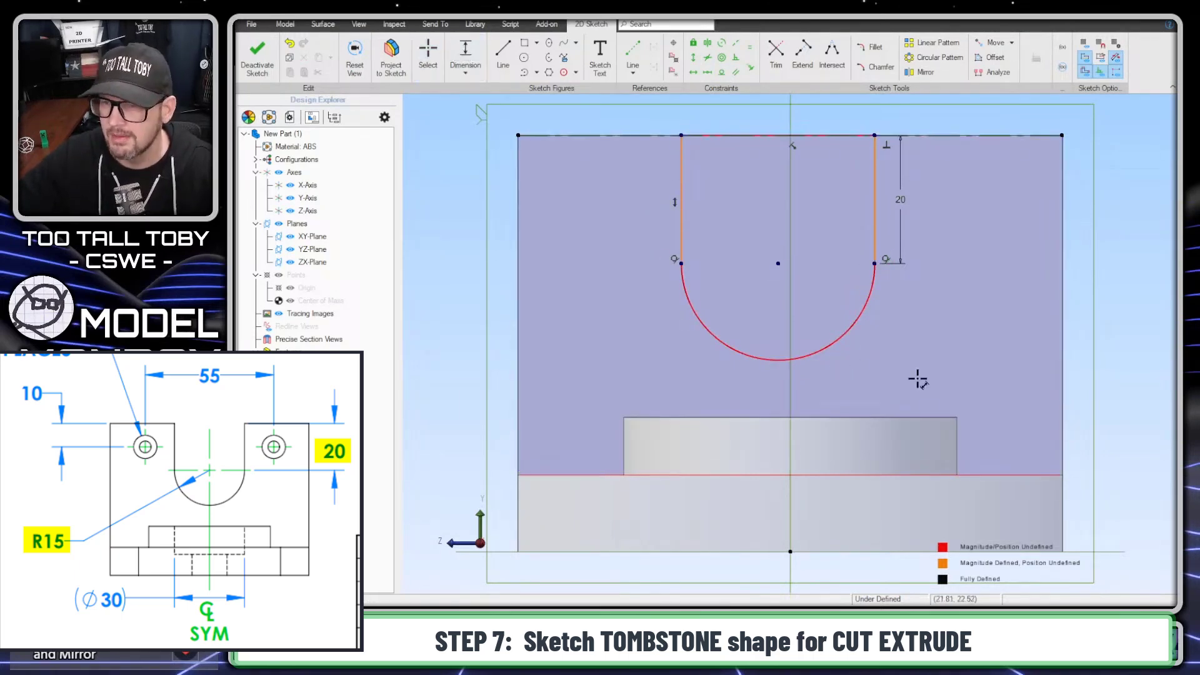
{"action": "left_click", "coordinate": [862, 319]}
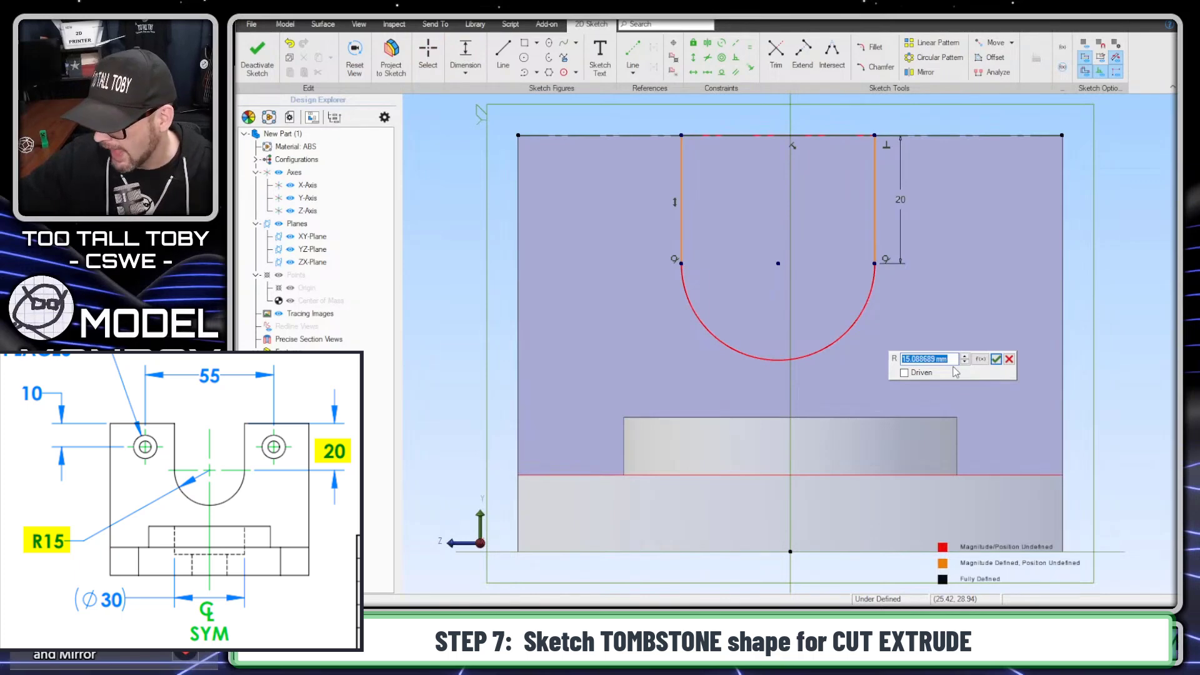
{"action": "type", "text": "15"}
{"action": "key", "text": "Return"}
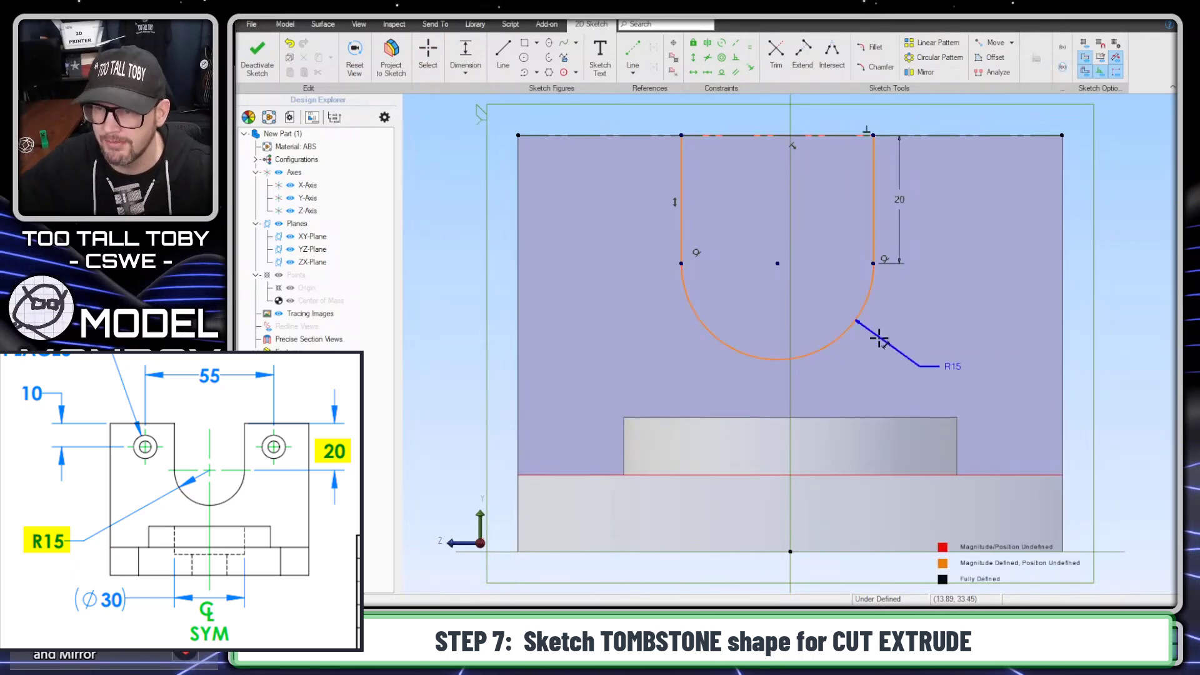
{"action": "key", "text": "Escape"}
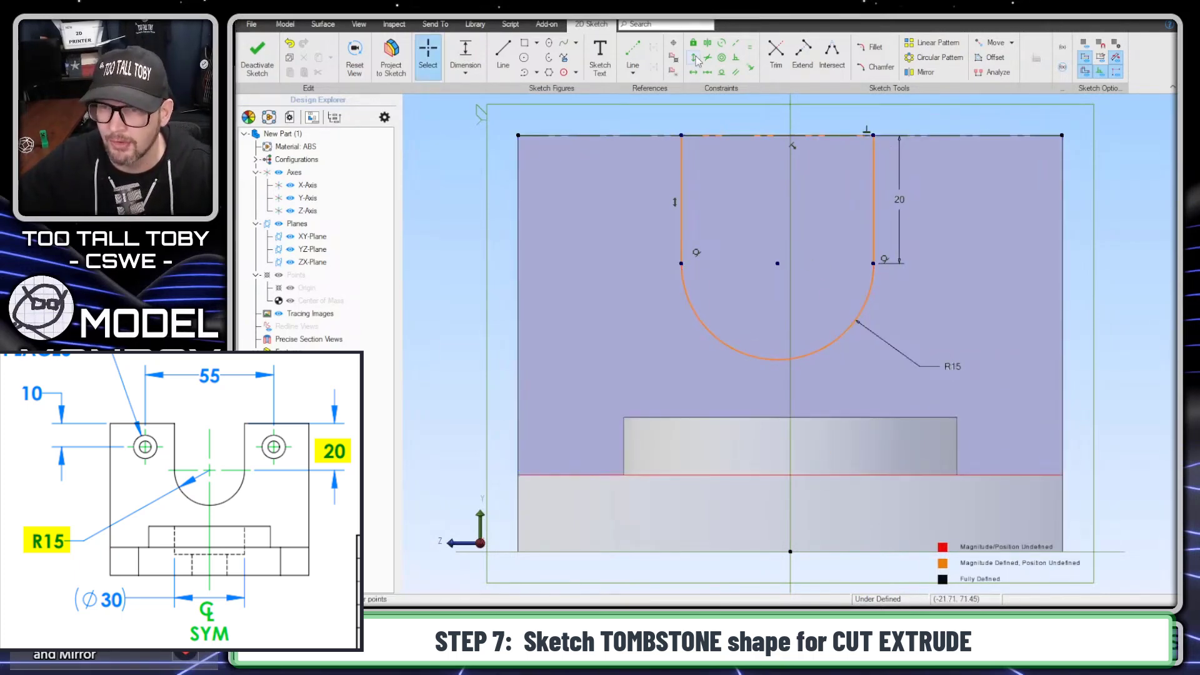
{"action": "left_click", "coordinate": [694, 58]}
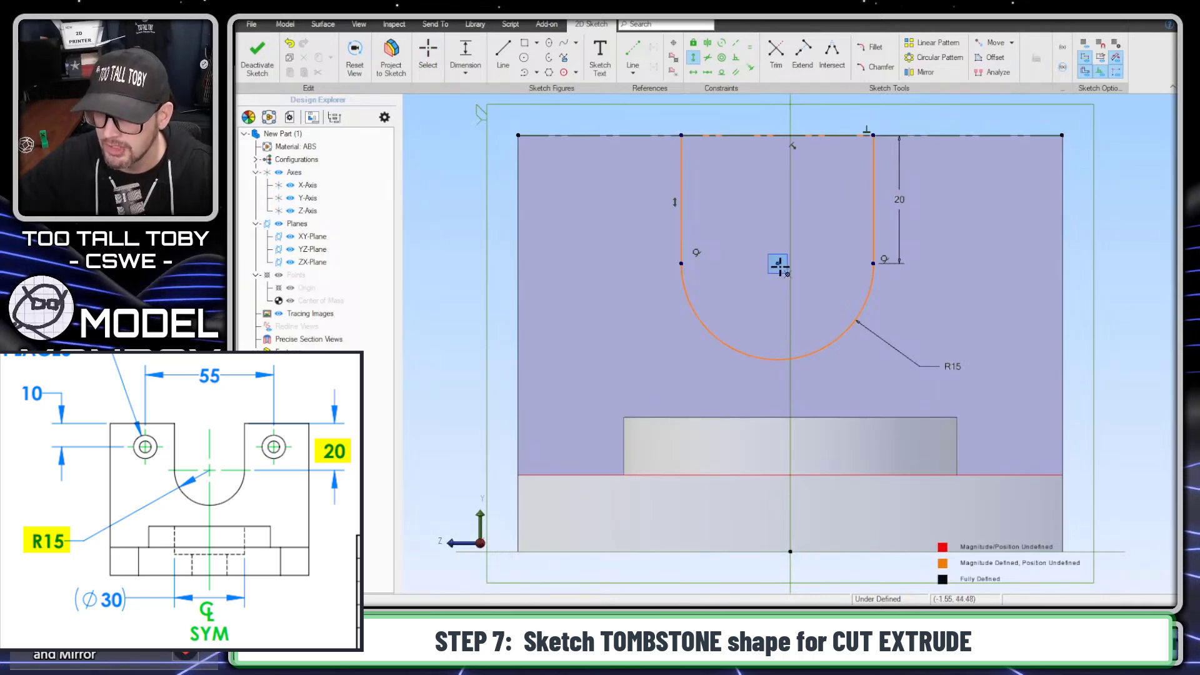
{"action": "left_click", "coordinate": [779, 265]}
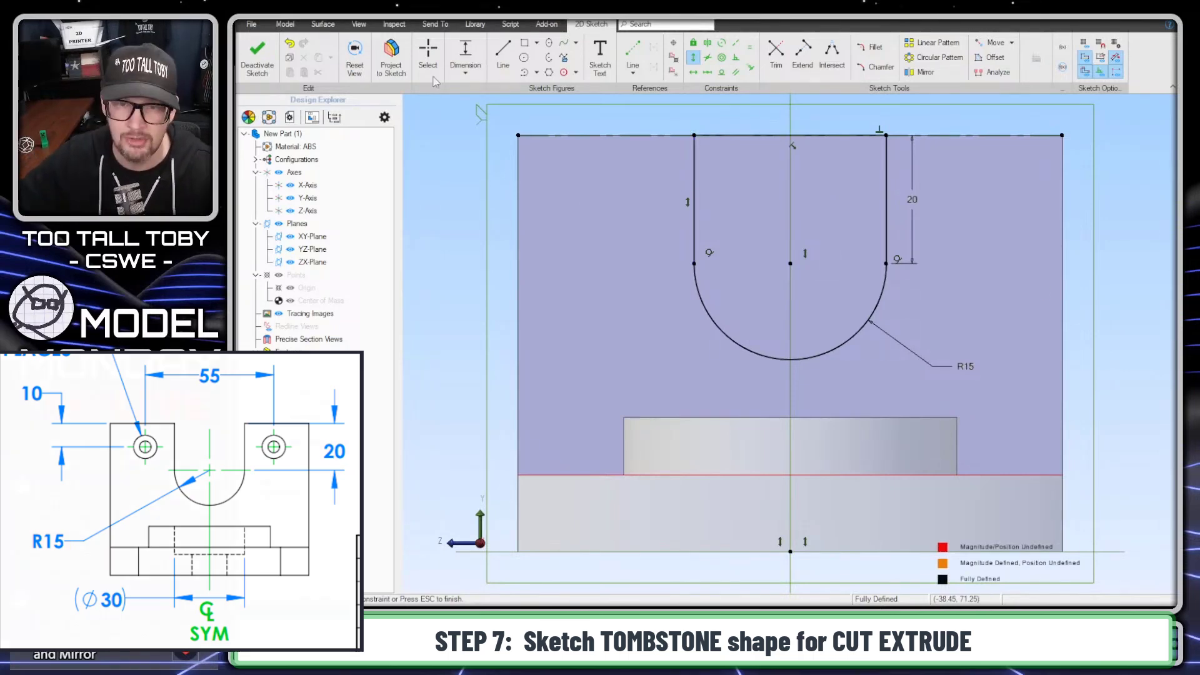
- Finish the slot sketch and extrude-cut it Through All across the upright wall
{"action": "left_click", "coordinate": [257, 57]}
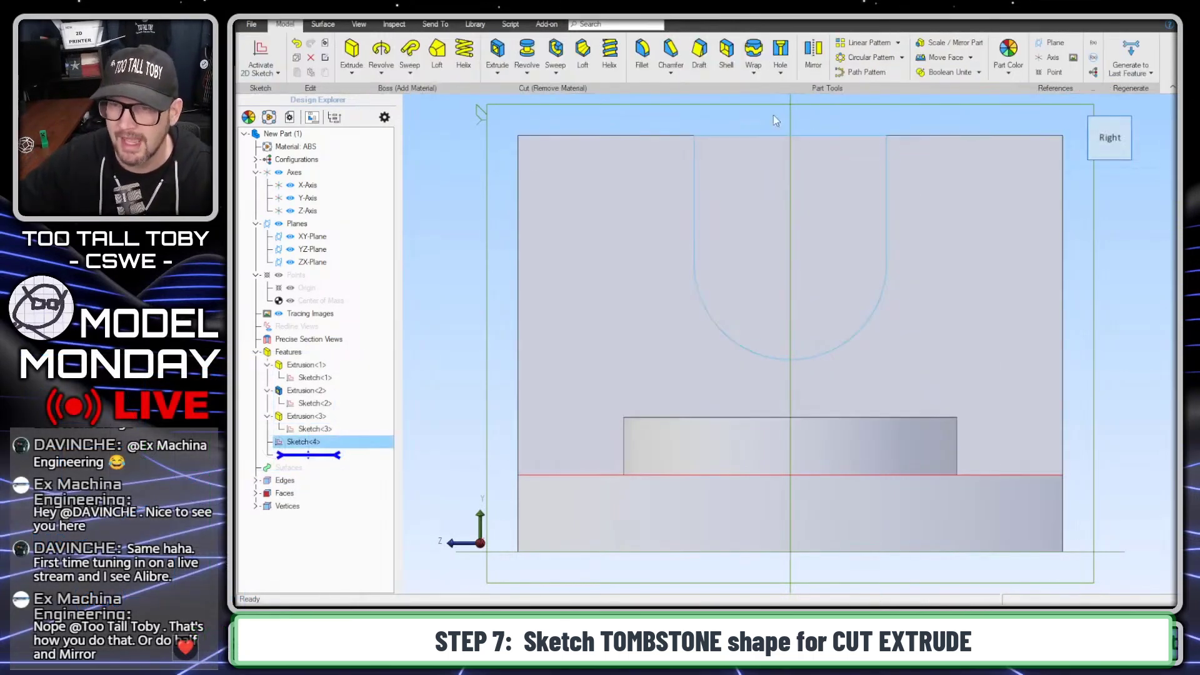
{"action": "left_click", "coordinate": [498, 53]}
{"action": "left_click", "coordinate": [903, 22]}
{"action": "left_click", "coordinate": [887, 47]}
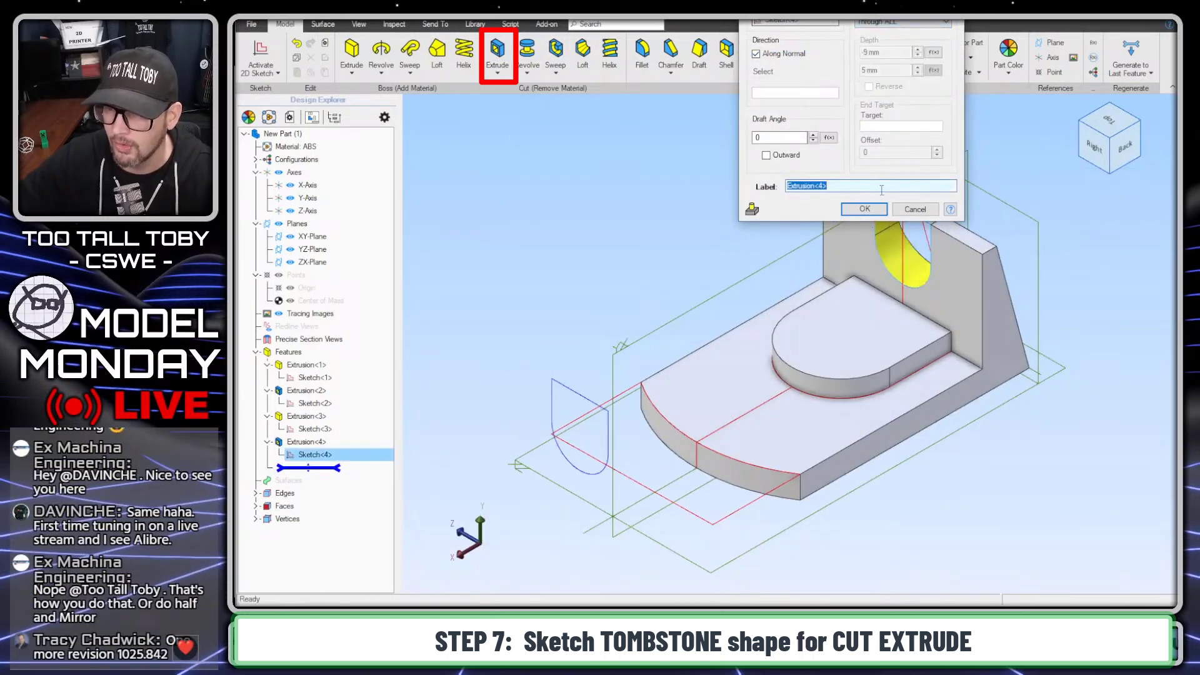
{"action": "left_click", "coordinate": [865, 209]}
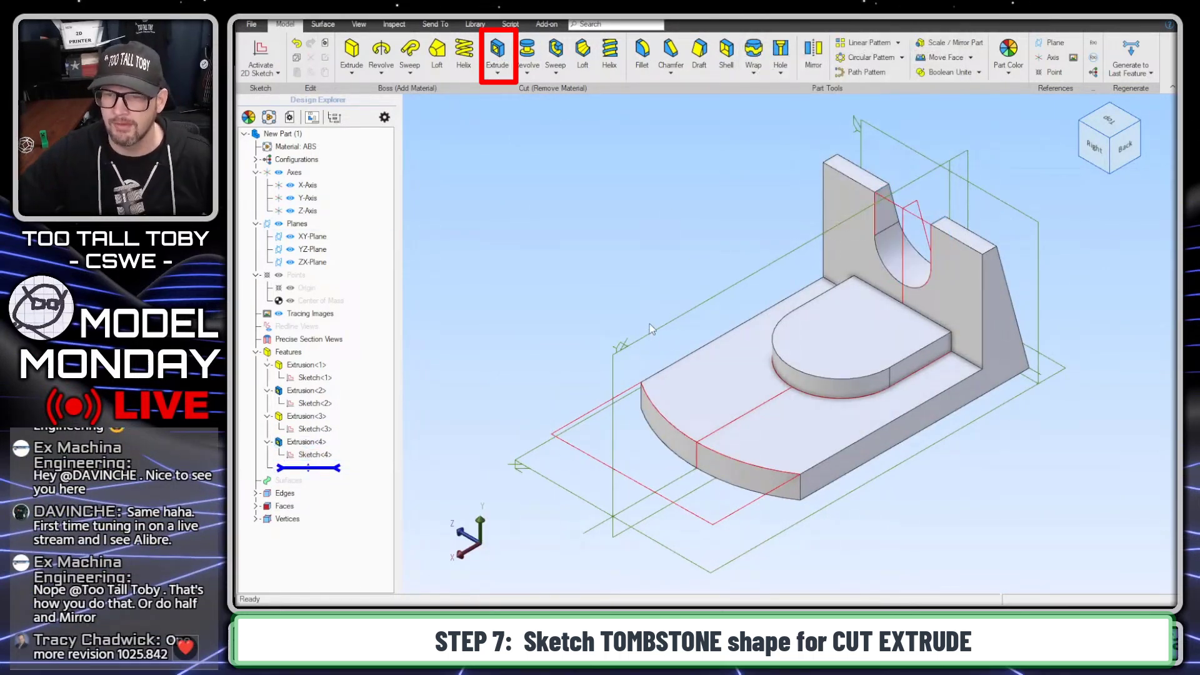
- Start a Hole feature on the upright wall's inner face and place one hole centre on each side of the slot
{"action": "middle_click_drag", "start_coordinate": [604, 294], "coordinate": [622, 319]}
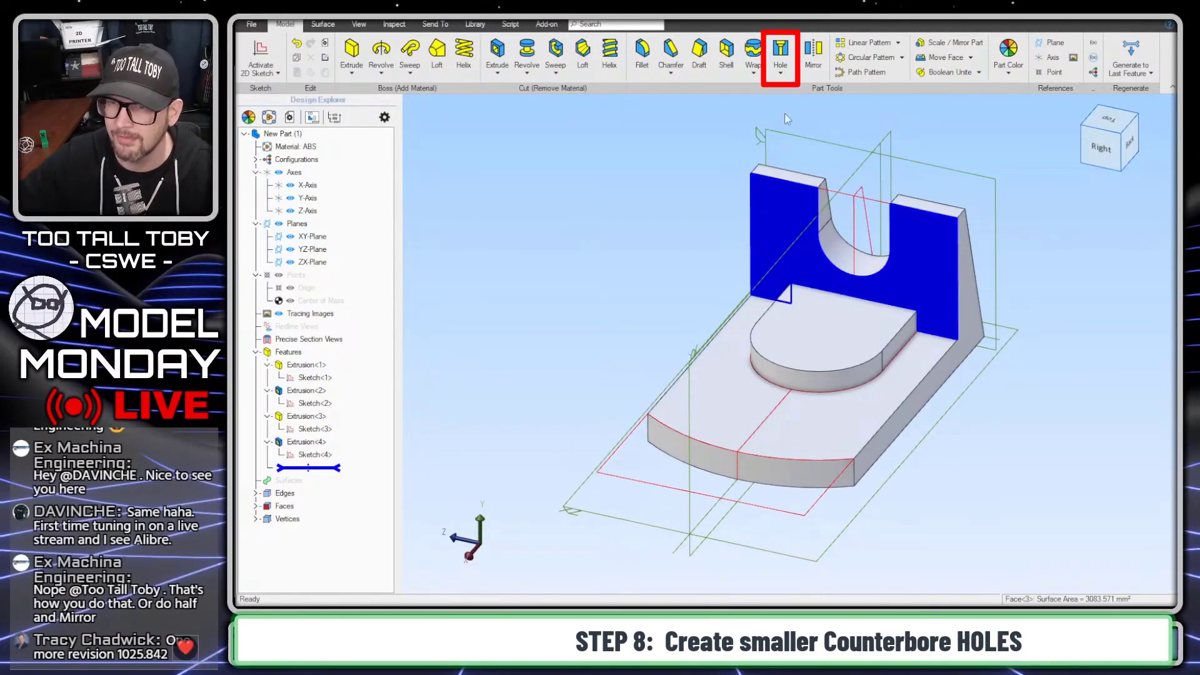
{"action": "left_click", "coordinate": [779, 57]}
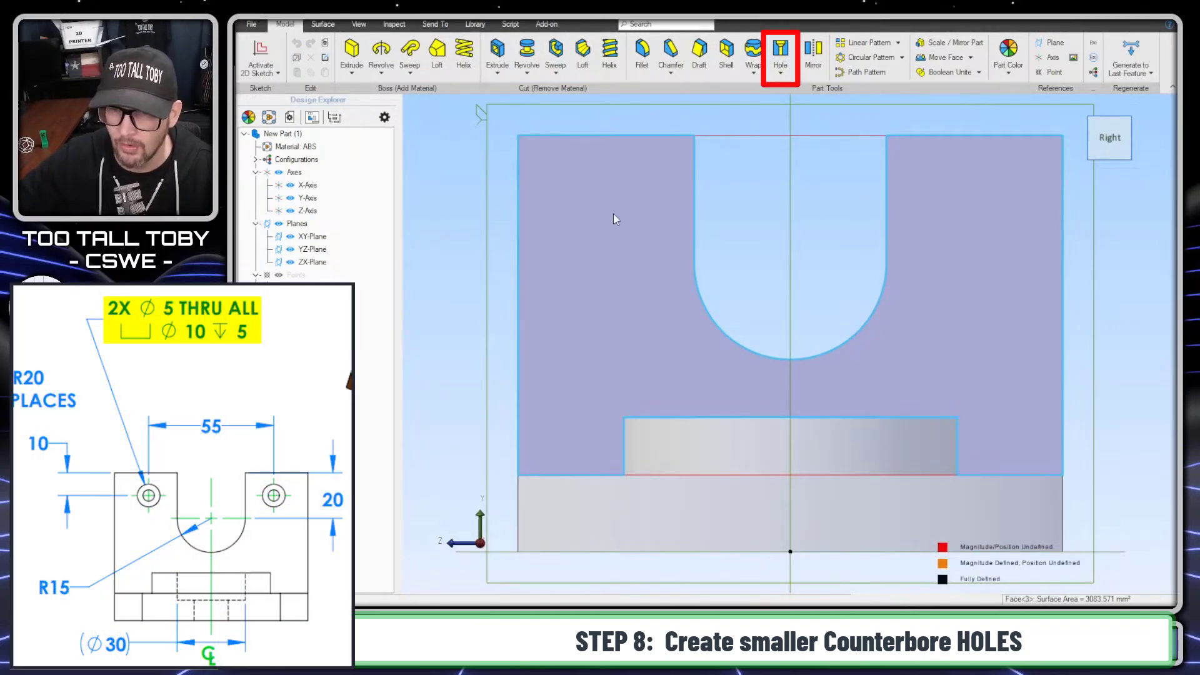
{"action": "left_click", "coordinate": [611, 228]}
{"action": "left_click", "coordinate": [970, 209]}
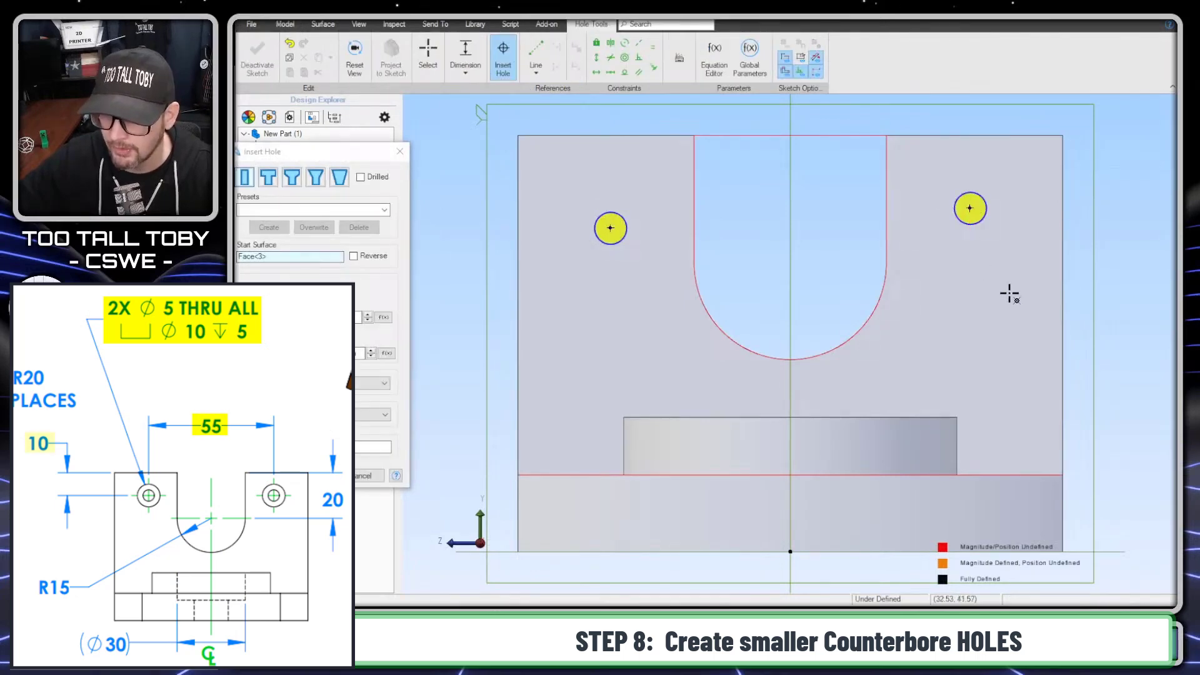
- Draw a vertical reference line up from the origin and make the two hole centres symmetric about it
{"action": "left_click", "coordinate": [543, 58]}
{"action": "left_click", "coordinate": [791, 550]}
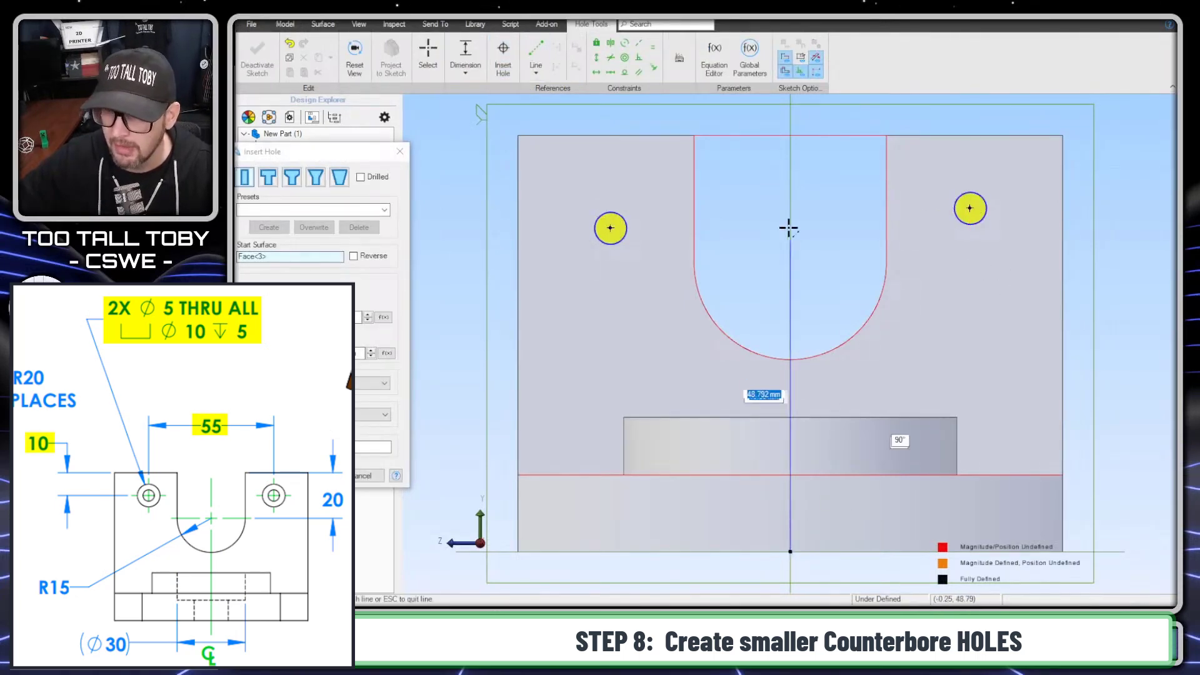
{"action": "left_click", "coordinate": [790, 180]}
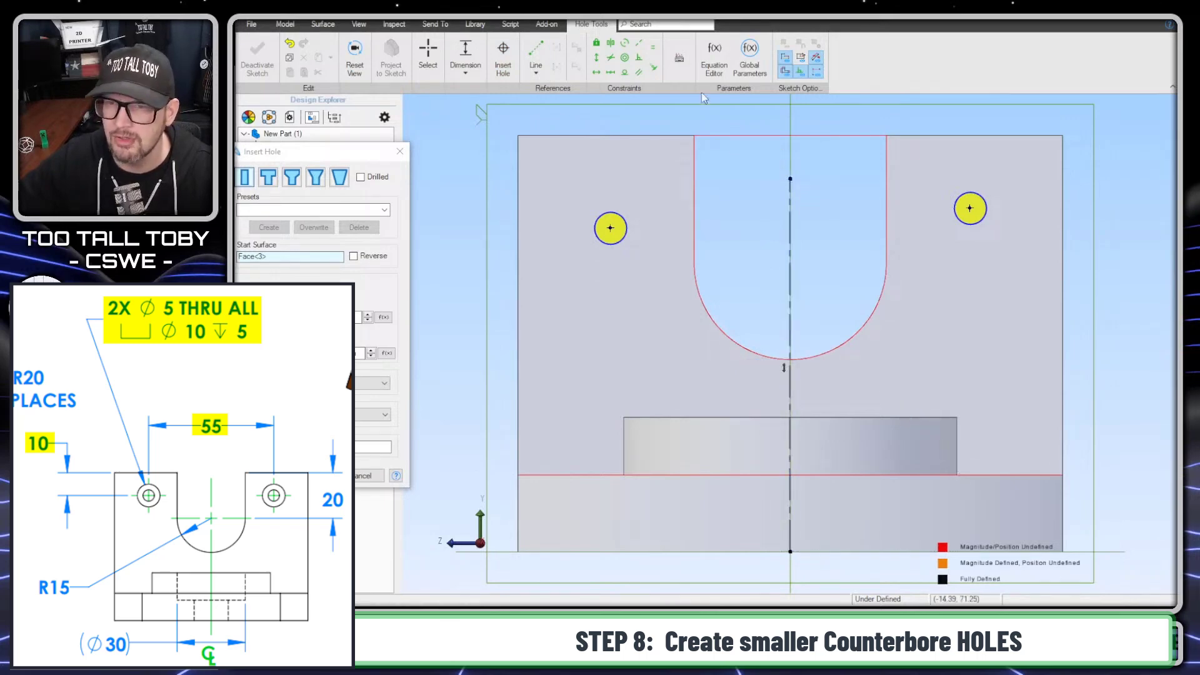
{"action": "left_click", "coordinate": [612, 44]}
{"action": "left_click", "coordinate": [791, 261]}
{"action": "left_click", "coordinate": [610, 228]}
{"action": "left_click", "coordinate": [969, 209]}
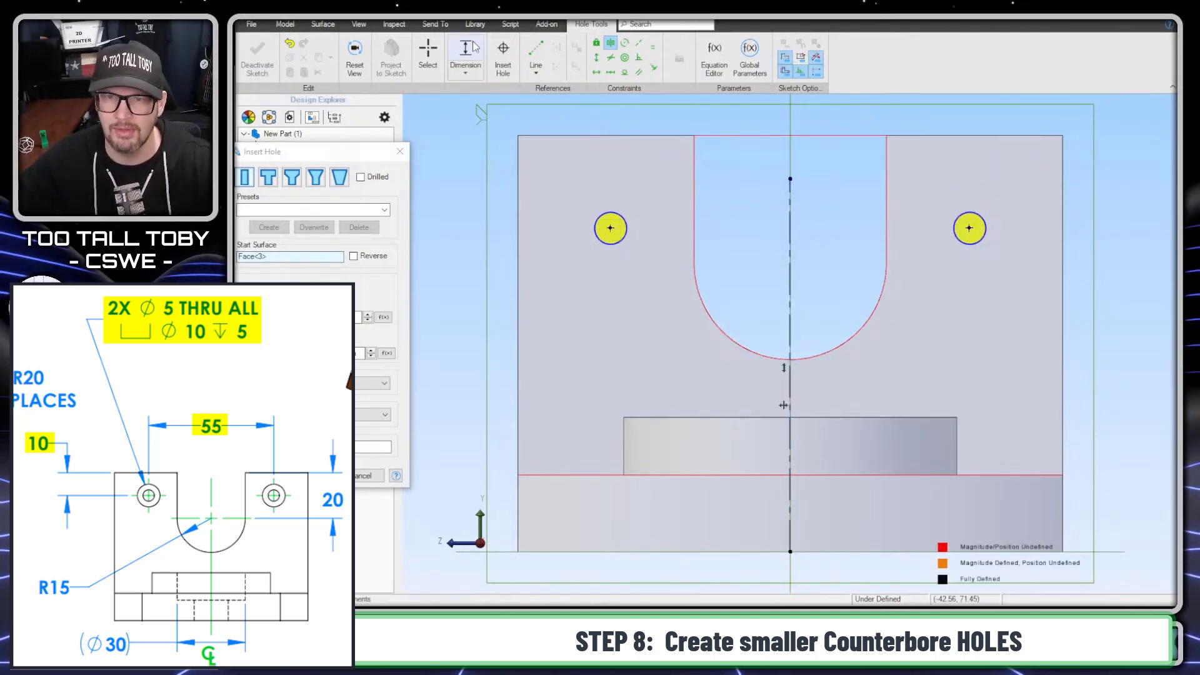
- Dimension the two hole centres 55 mm apart and 10 mm below the wall's top edge
{"action": "left_click", "coordinate": [970, 229]}
{"action": "left_click", "coordinate": [760, 148]}
{"action": "type", "text": "55"}
{"action": "key", "text": "Return"}
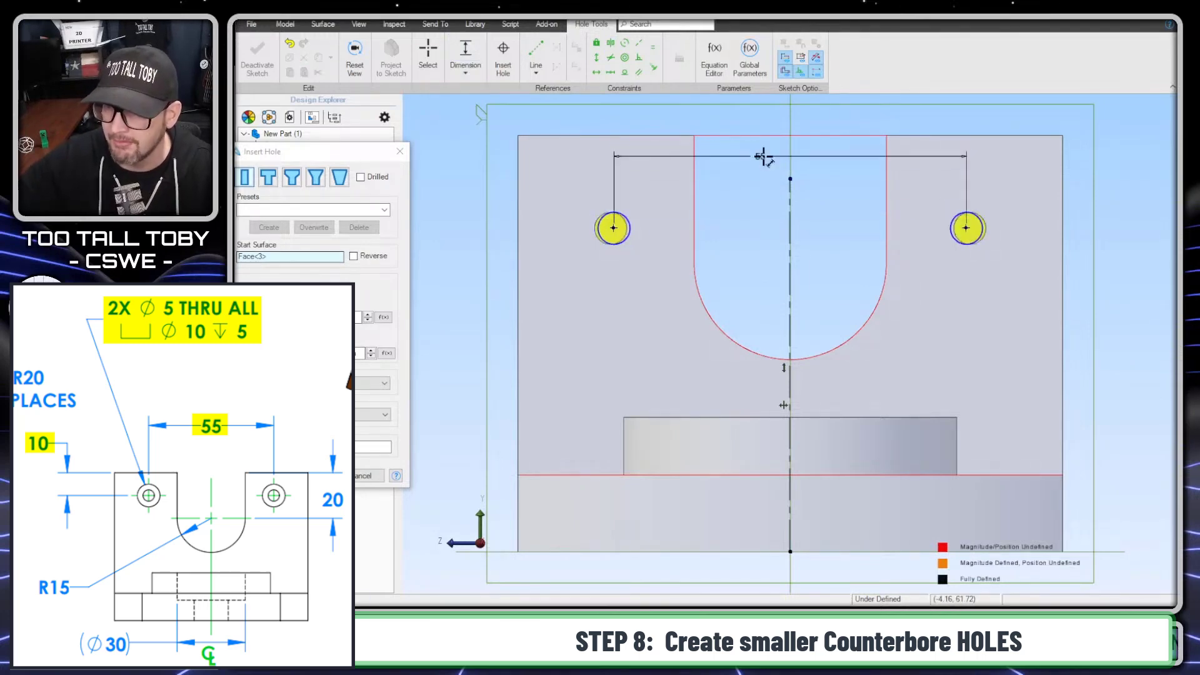
{"action": "left_click", "coordinate": [970, 229]}
{"action": "left_click", "coordinate": [1002, 135]}
{"action": "left_click", "coordinate": [1095, 187]}
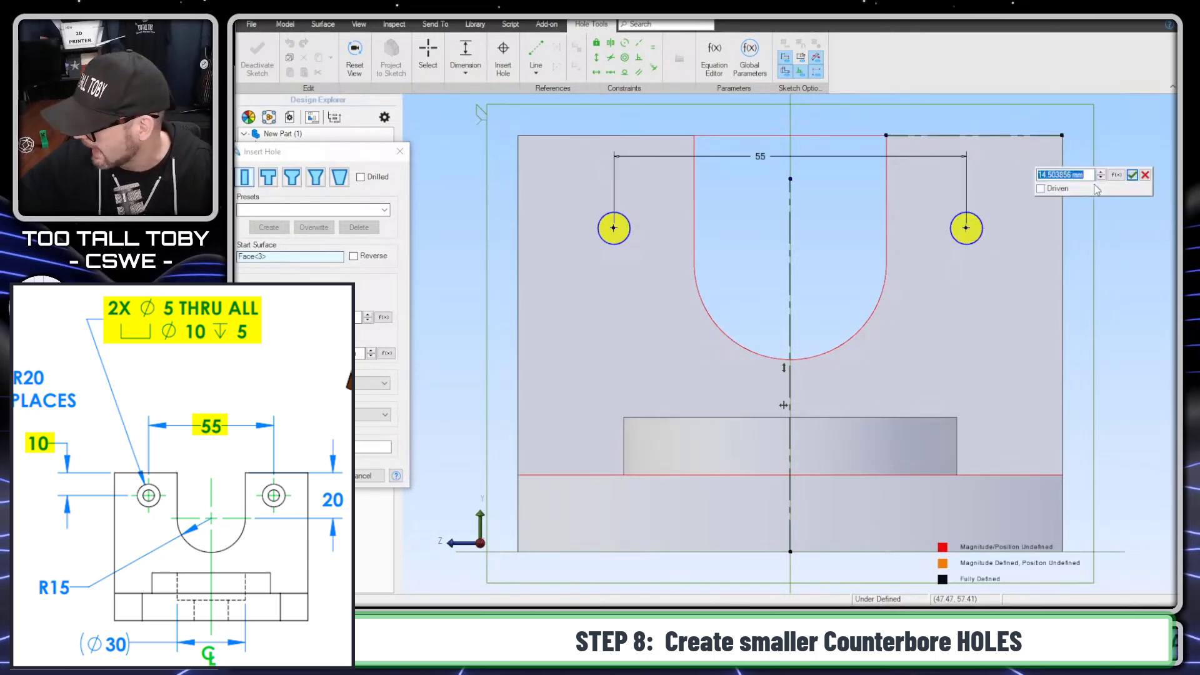
{"action": "type", "text": "10"}
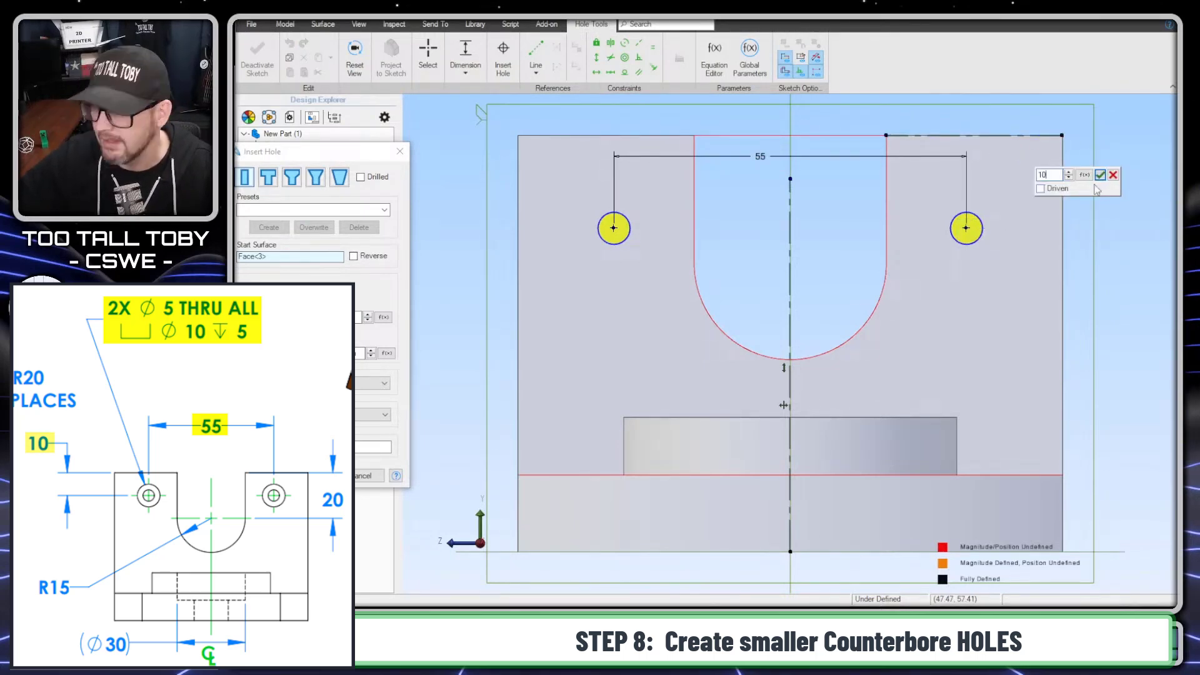
{"action": "key", "text": "Return"}
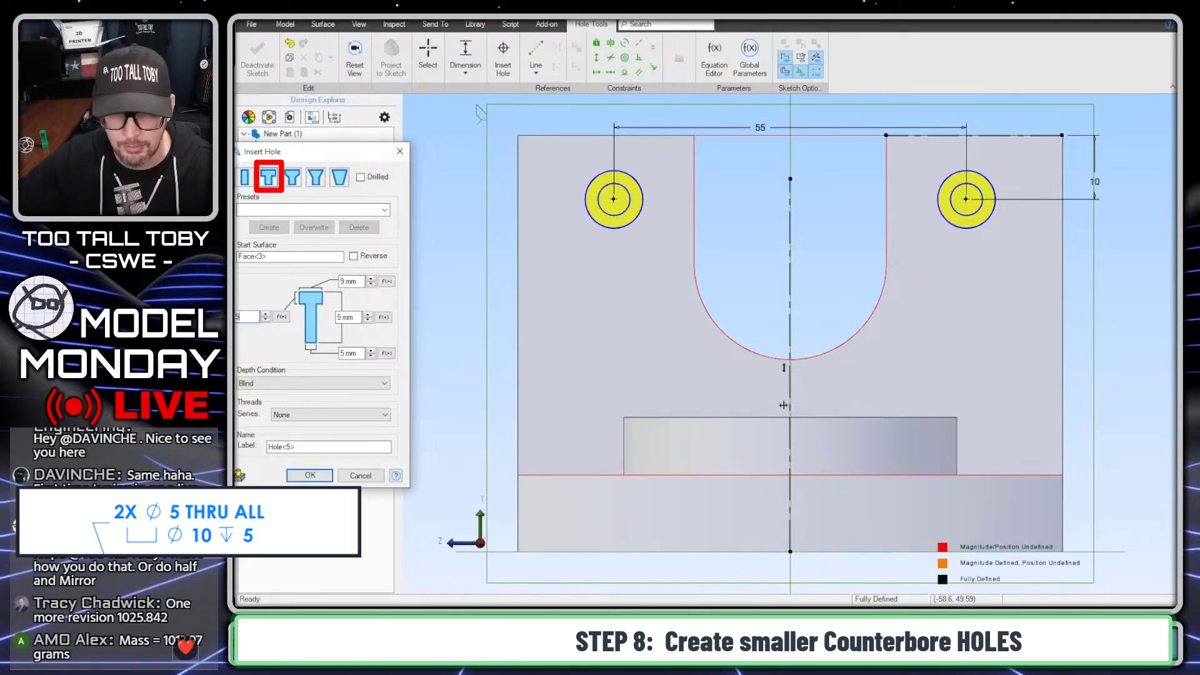
- Create both as counterbore holes with 5 mm diameter Through All and a 10 mm diameter counterbore 5 mm deep
{"action": "key", "text": "Tab"}
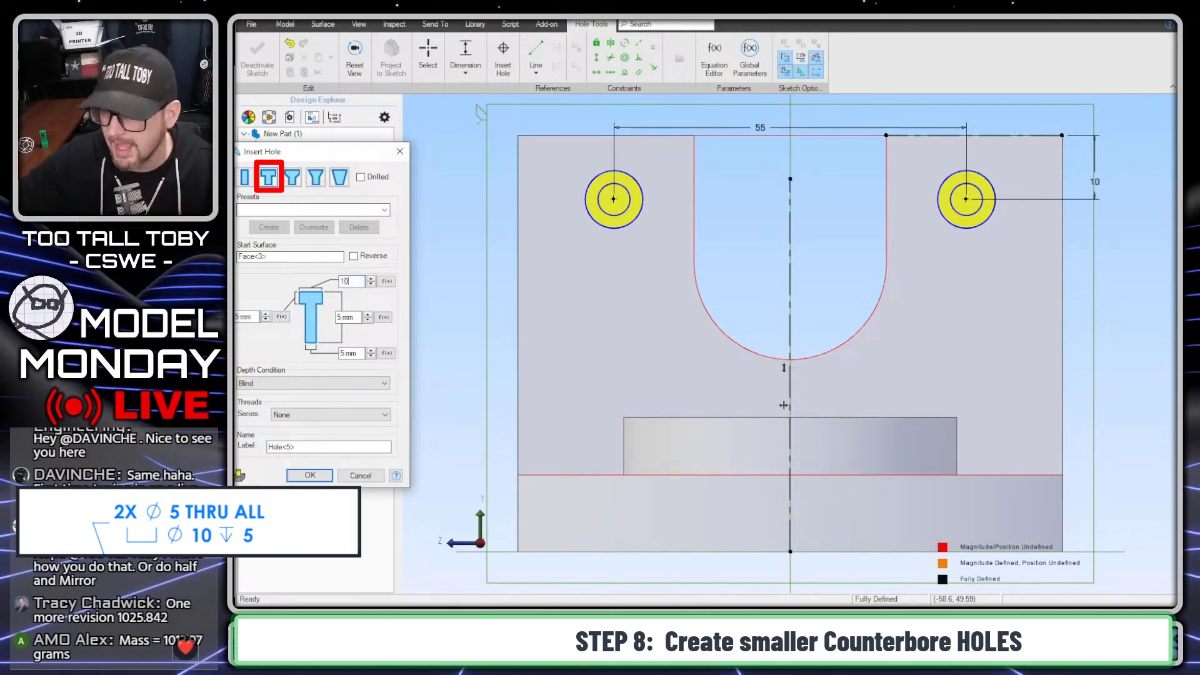
{"action": "key", "text": "Tab"}
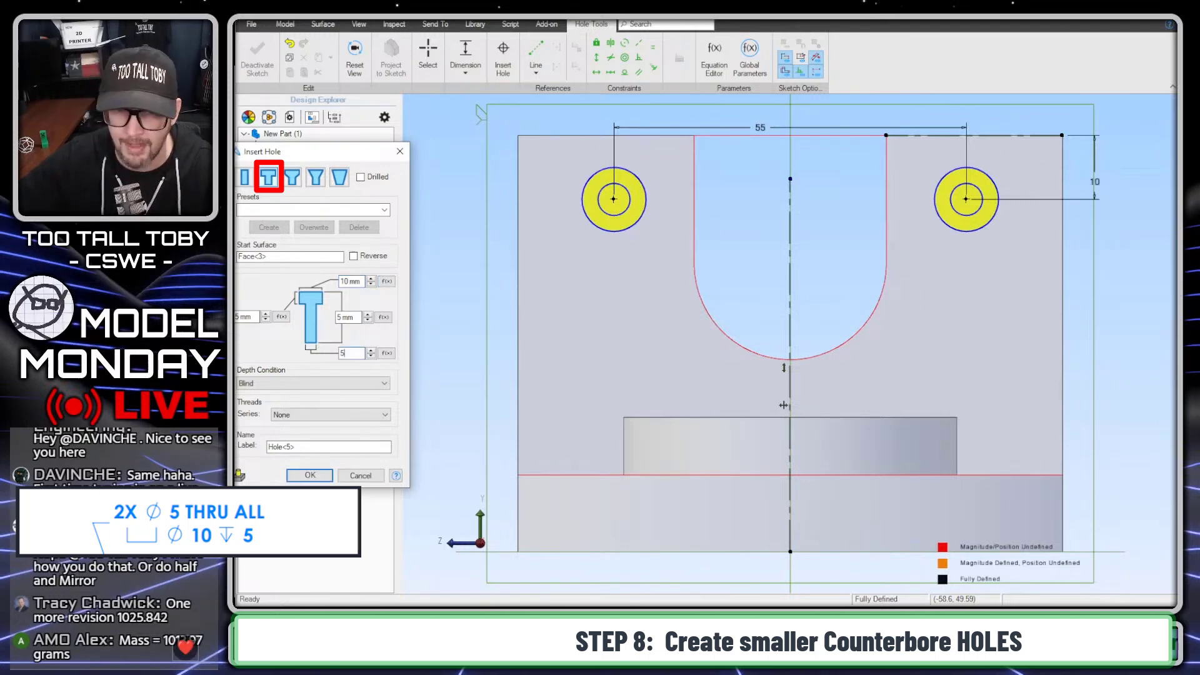
{"action": "left_click", "coordinate": [373, 382]}
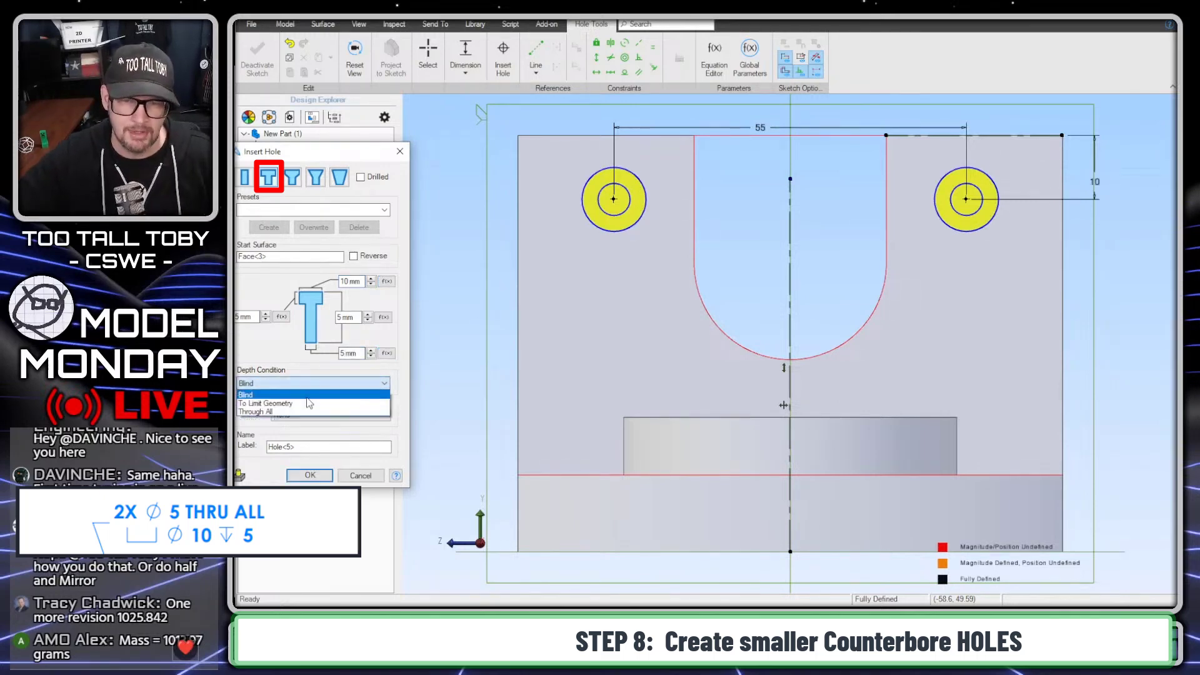
{"action": "left_click", "coordinate": [287, 413]}
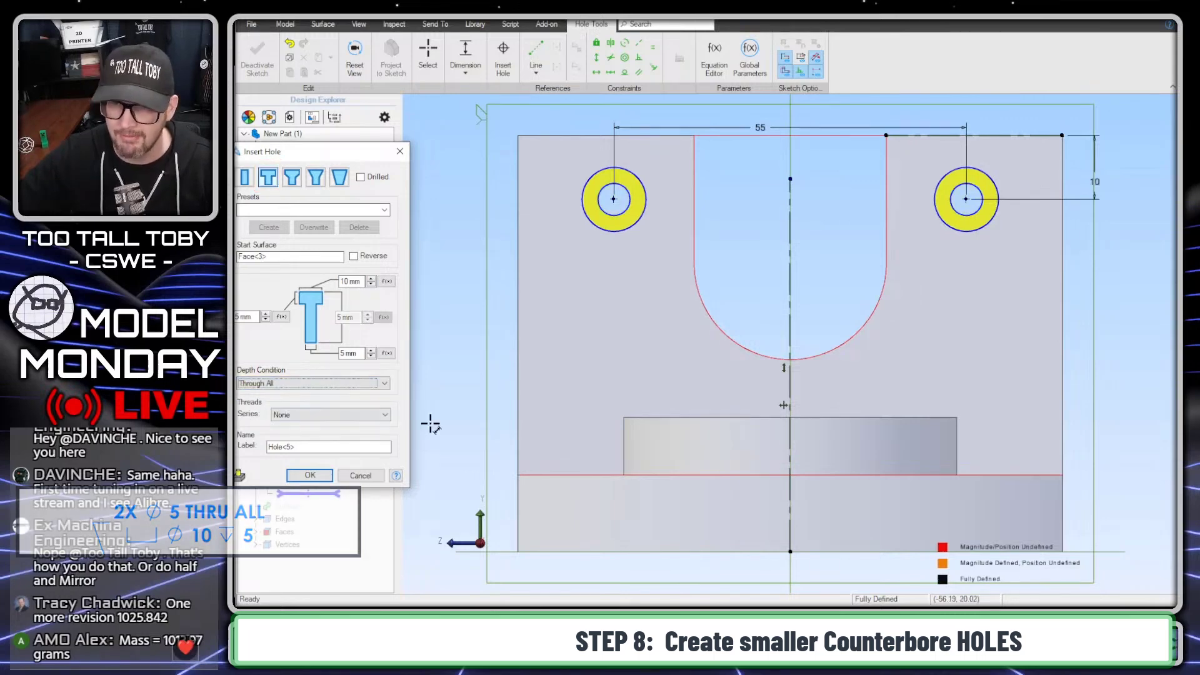
{"action": "left_click", "coordinate": [309, 476]}
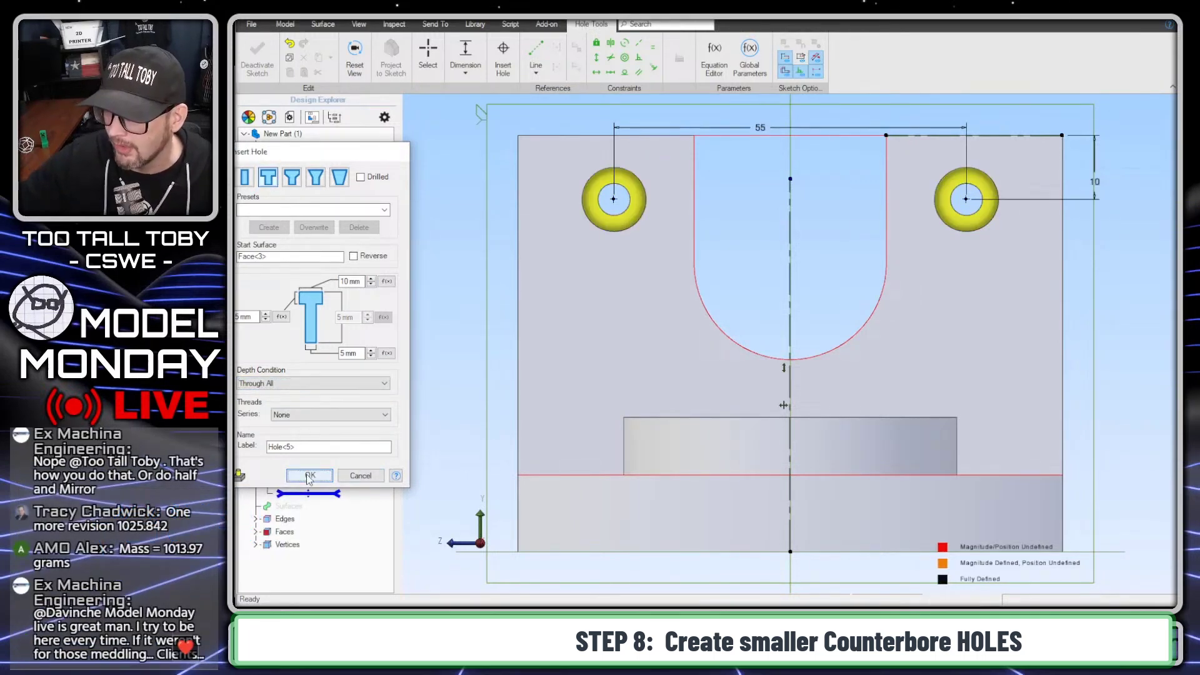
- Start a Hole feature on the tombstone boss's top face and place one hole centre on it
{"action": "left_click", "coordinate": [766, 241]}
{"action": "scroll", "coordinate": [767, 250], "scroll_direction": "up", "scroll_amount": 1}
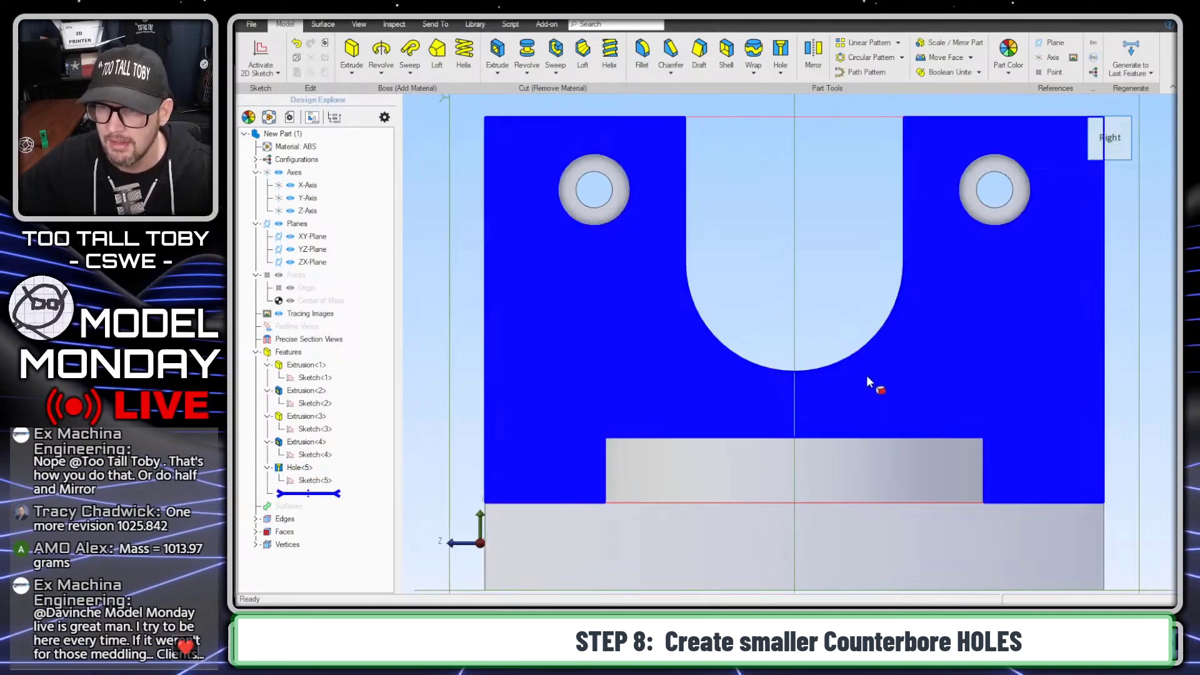
{"action": "scroll", "coordinate": [879, 368], "scroll_direction": "down", "scroll_amount": 6}
{"action": "middle_click_drag", "start_coordinate": [499, 368], "coordinate": [541, 376]}
{"action": "left_click", "coordinate": [769, 375]}
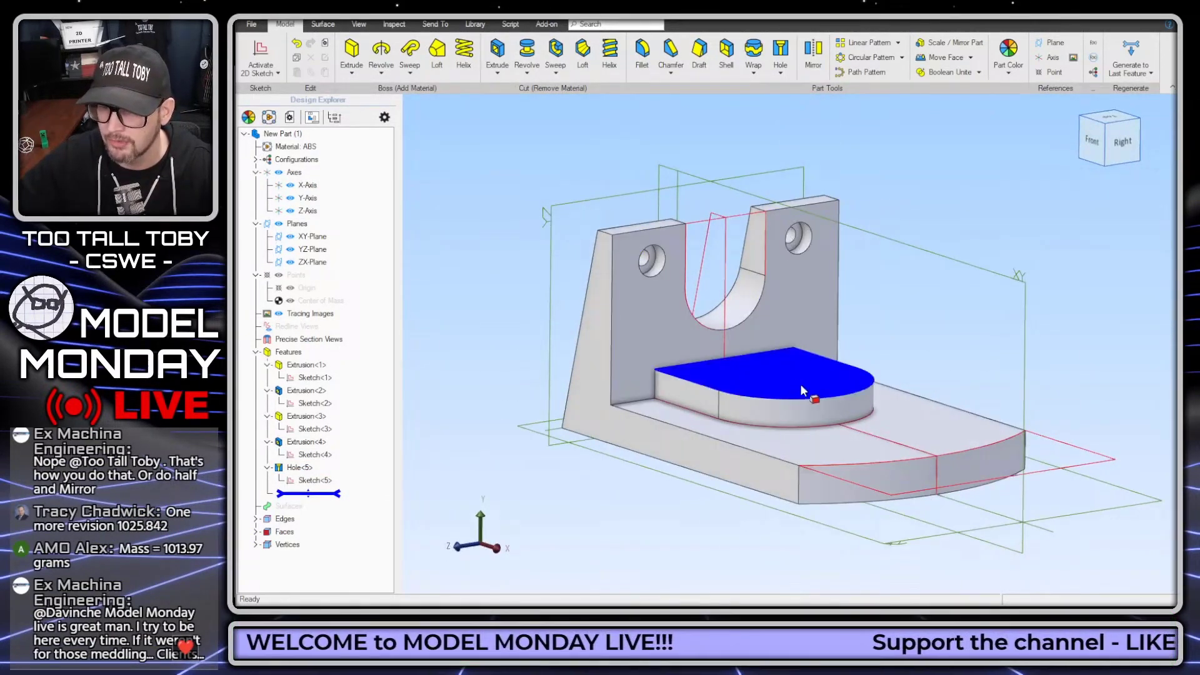
{"action": "middle_click_drag", "start_coordinate": [769, 375], "coordinate": [803, 374]}
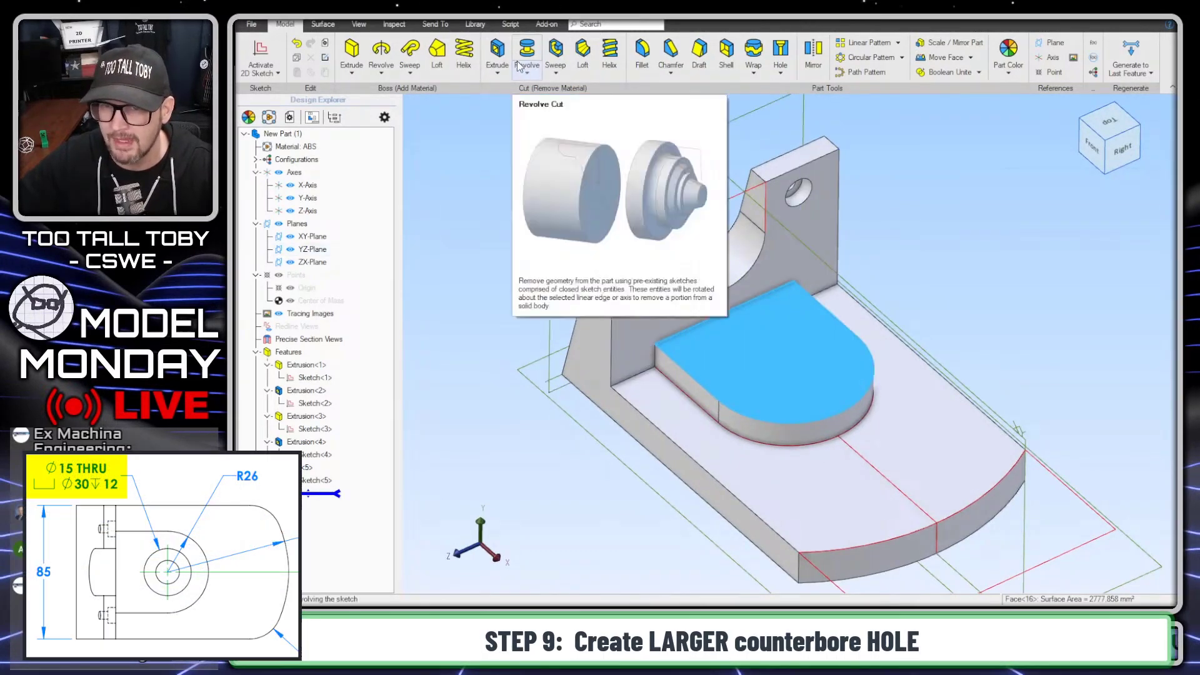
{"action": "left_click", "coordinate": [780, 55]}
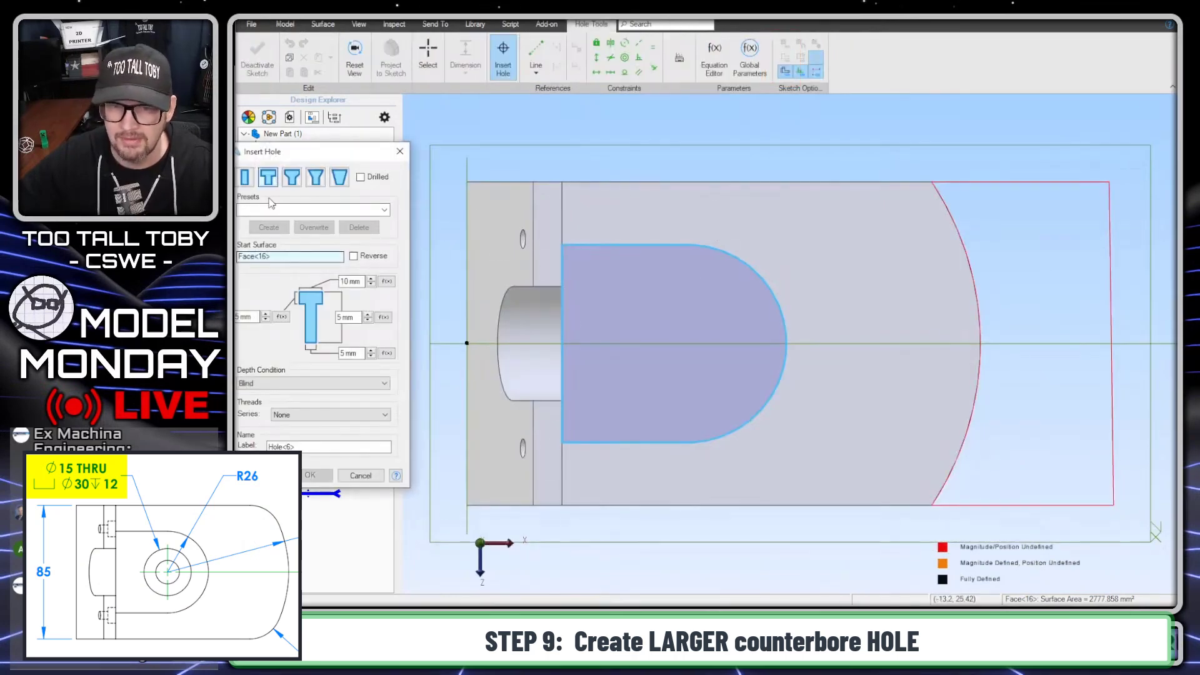
{"action": "left_click", "coordinate": [667, 294]}
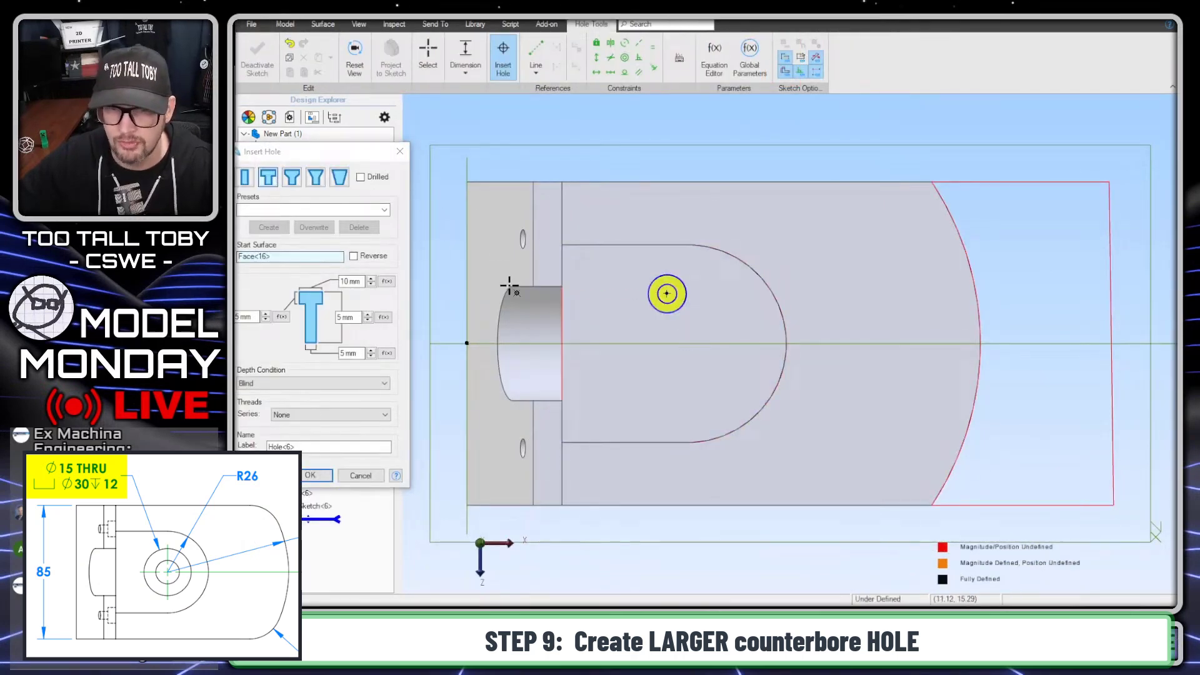
- Make the new hole concentric with the tombstone boss's rounded edge
{"action": "left_click", "coordinate": [627, 59]}
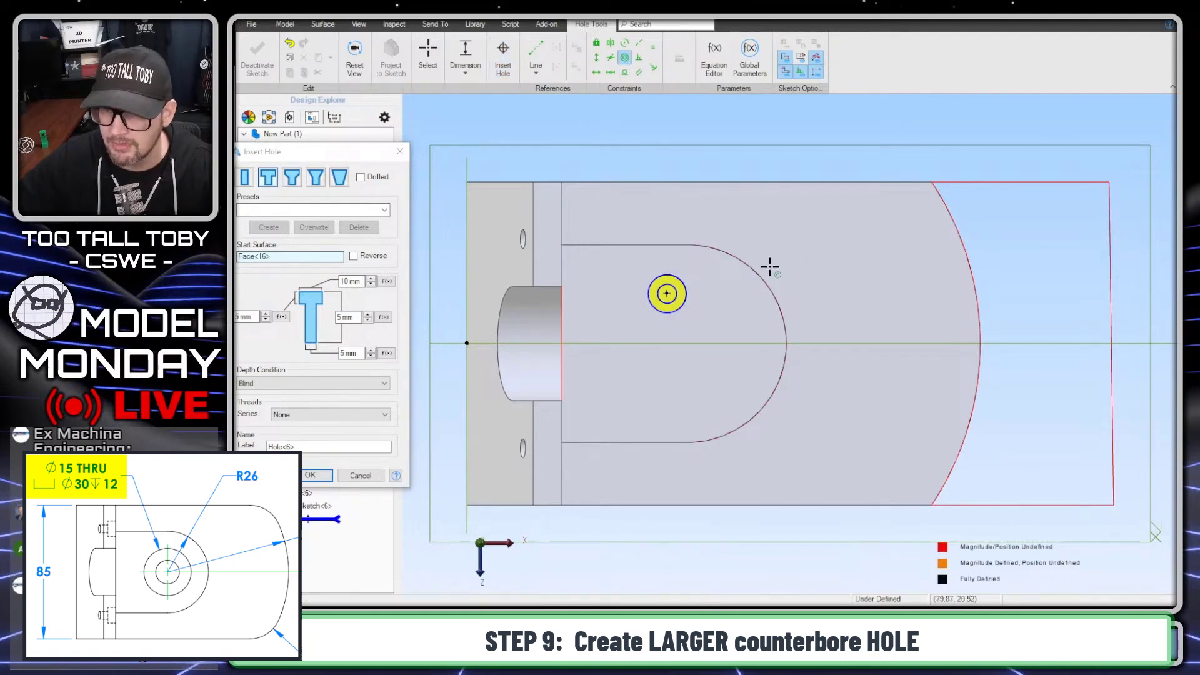
{"action": "left_click", "coordinate": [782, 313]}
{"action": "left_click", "coordinate": [667, 294]}
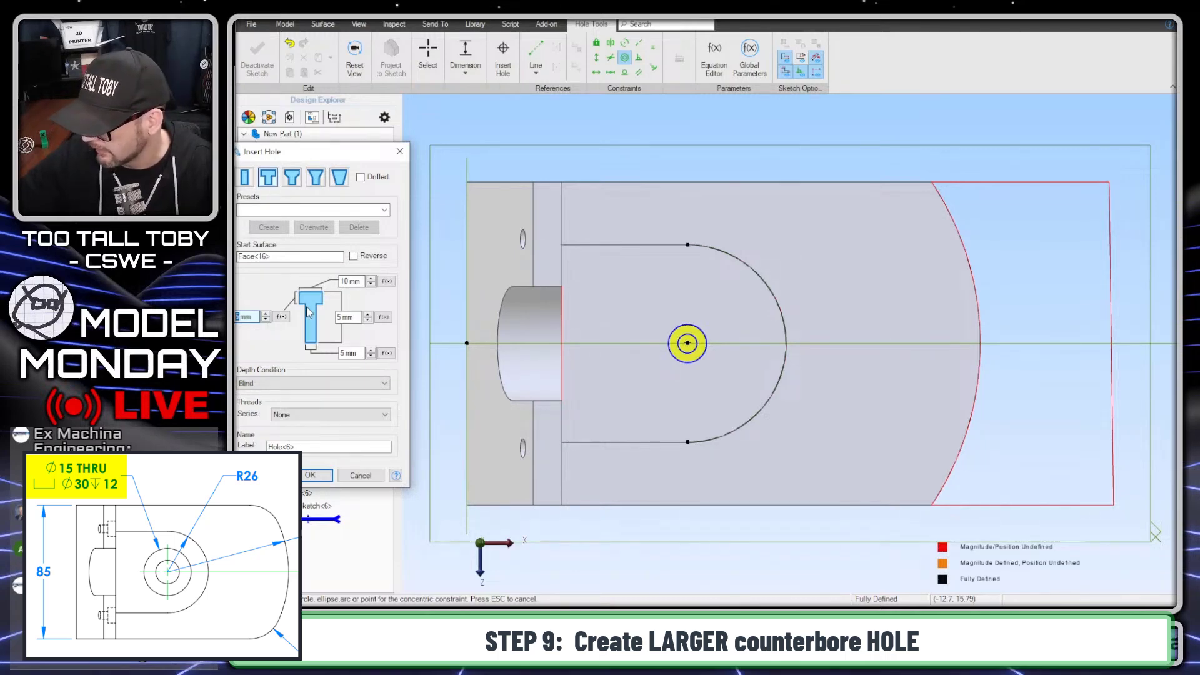
- Create the boss hole as a 15 mm diameter Through All counterbore hole with a 30 mm diameter counterbore 12 mm deep
{"action": "key", "text": "Tab"}
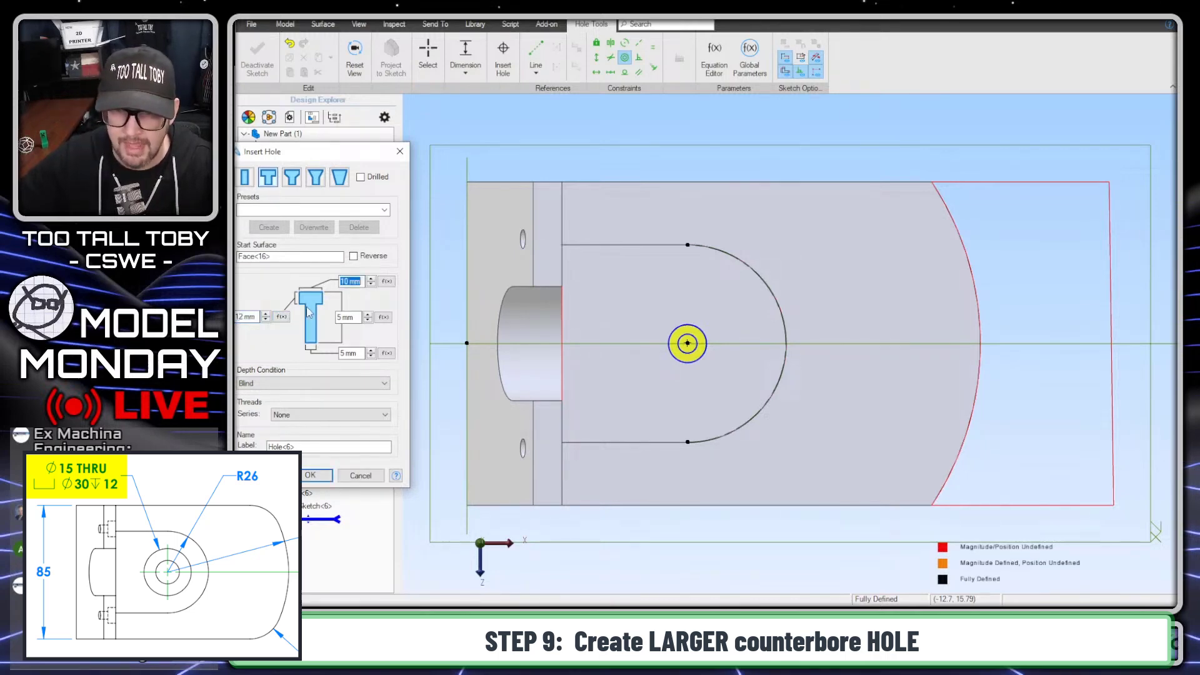
{"action": "key", "text": "Tab"}
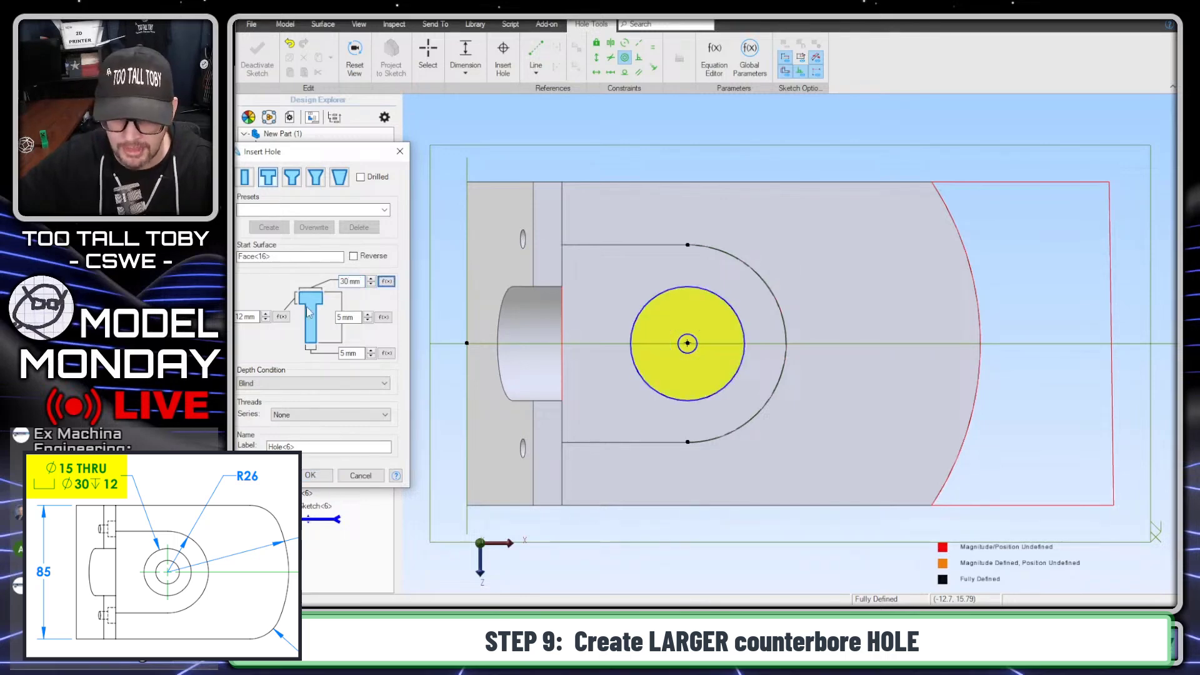
{"action": "type", "text": "15"}
{"action": "key", "text": "Tab"}
{"action": "left_click", "coordinate": [295, 383]}
{"action": "left_click", "coordinate": [268, 412]}
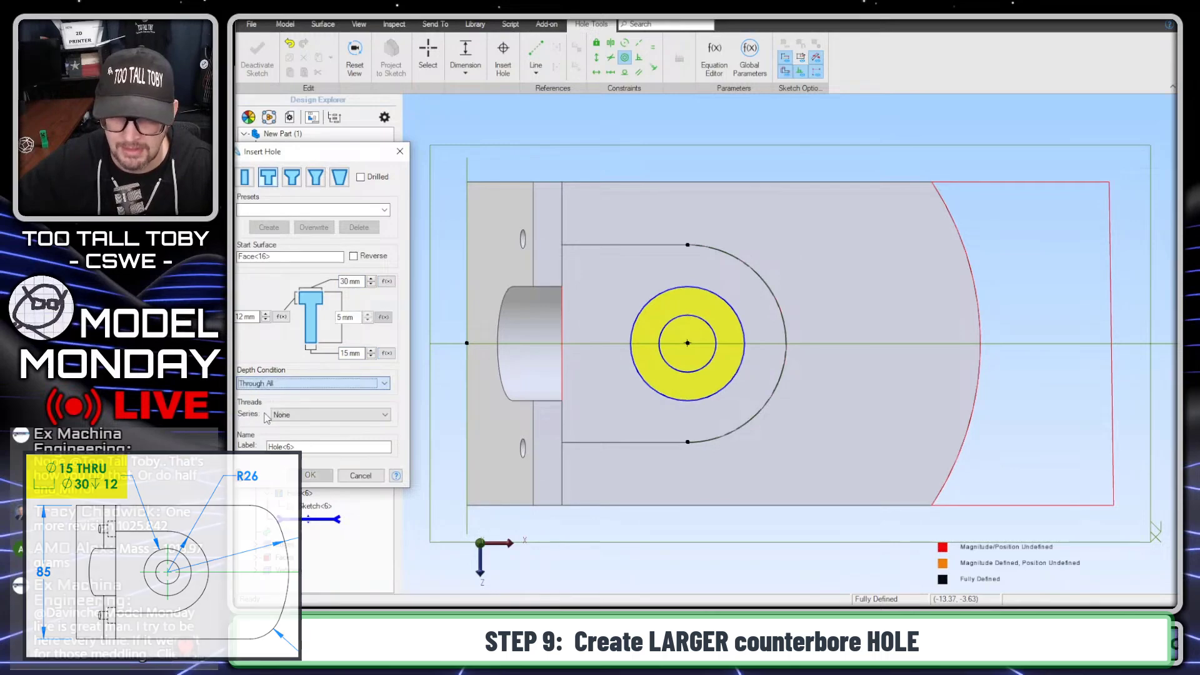
{"action": "left_click", "coordinate": [310, 475]}
- Fillet the two vertical corner edges at the base plate's curved front end with a constant 20 mm radius
{"action": "left_click", "coordinate": [1041, 467]}
{"action": "middle_click_drag", "start_coordinate": [1041, 467], "coordinate": [997, 458]}
{"action": "key", "text": "Home"}
{"action": "scroll", "coordinate": [929, 509], "scroll_direction": "up", "scroll_amount": 1}
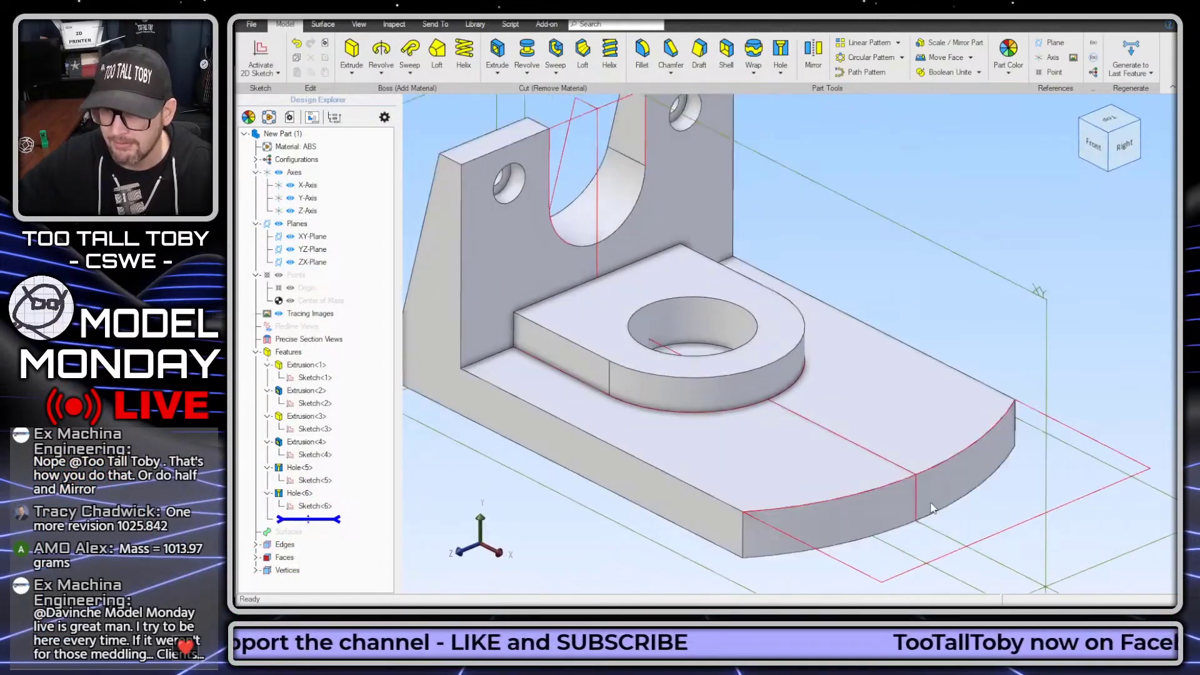
{"action": "scroll", "coordinate": [892, 509], "scroll_direction": "down", "scroll_amount": 5}
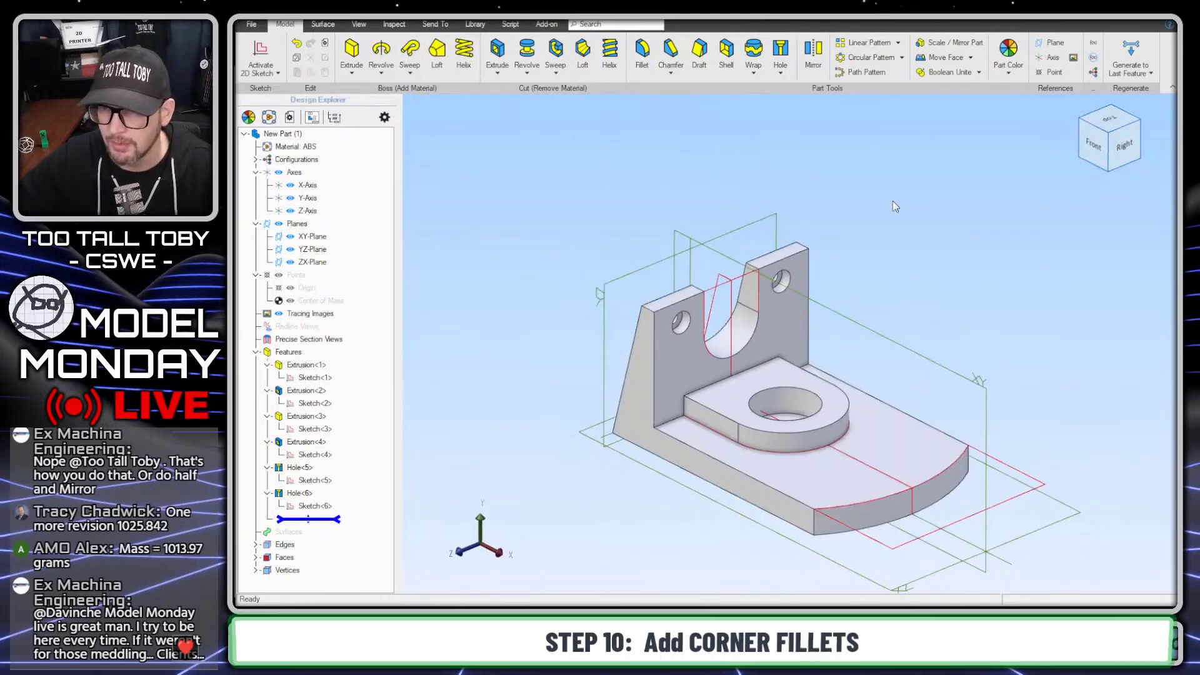
{"action": "left_click", "coordinate": [642, 51]}
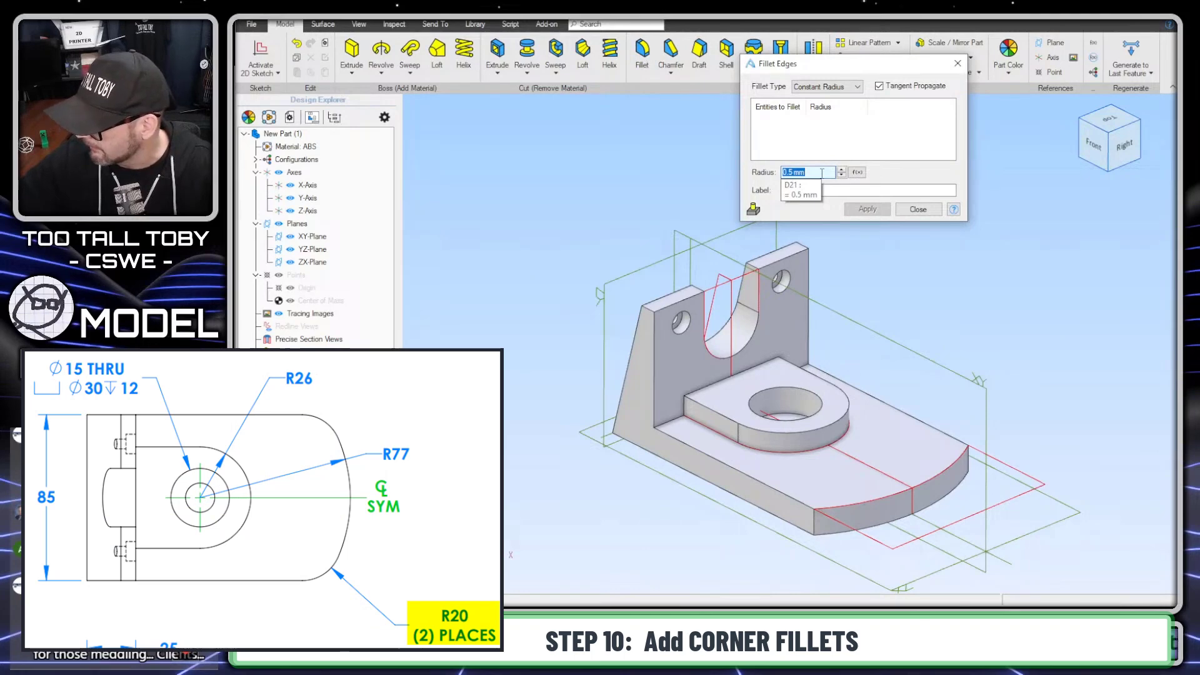
{"action": "key", "text": "Tab"}
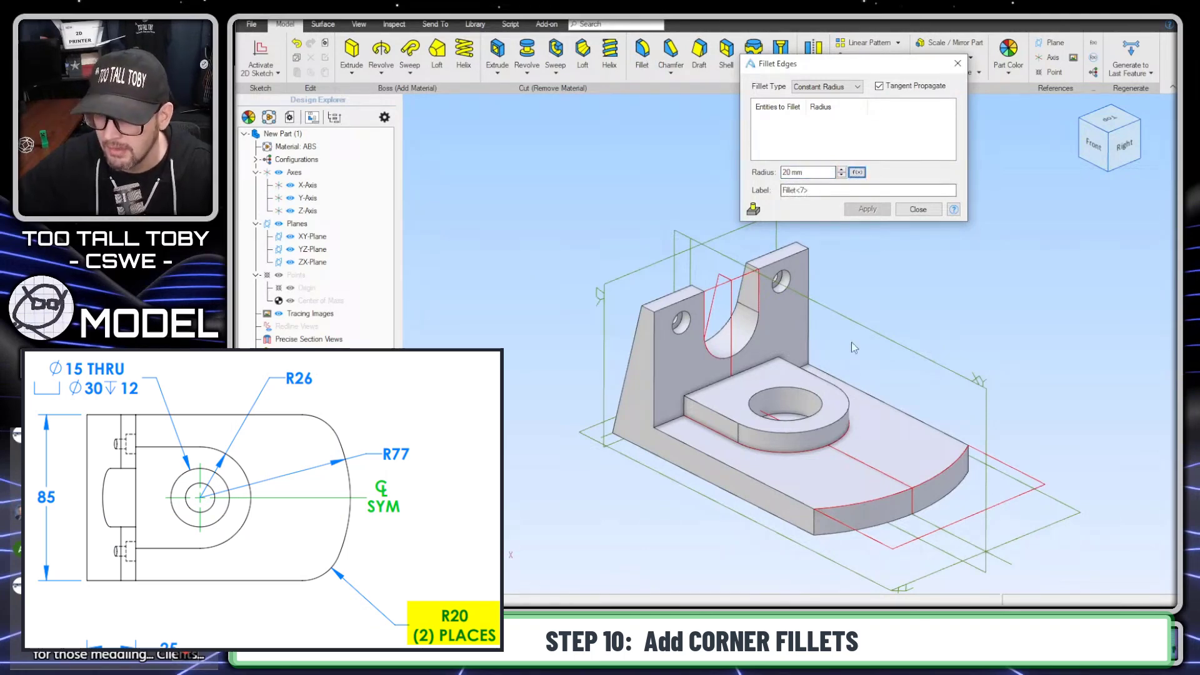
{"action": "left_click", "coordinate": [815, 532]}
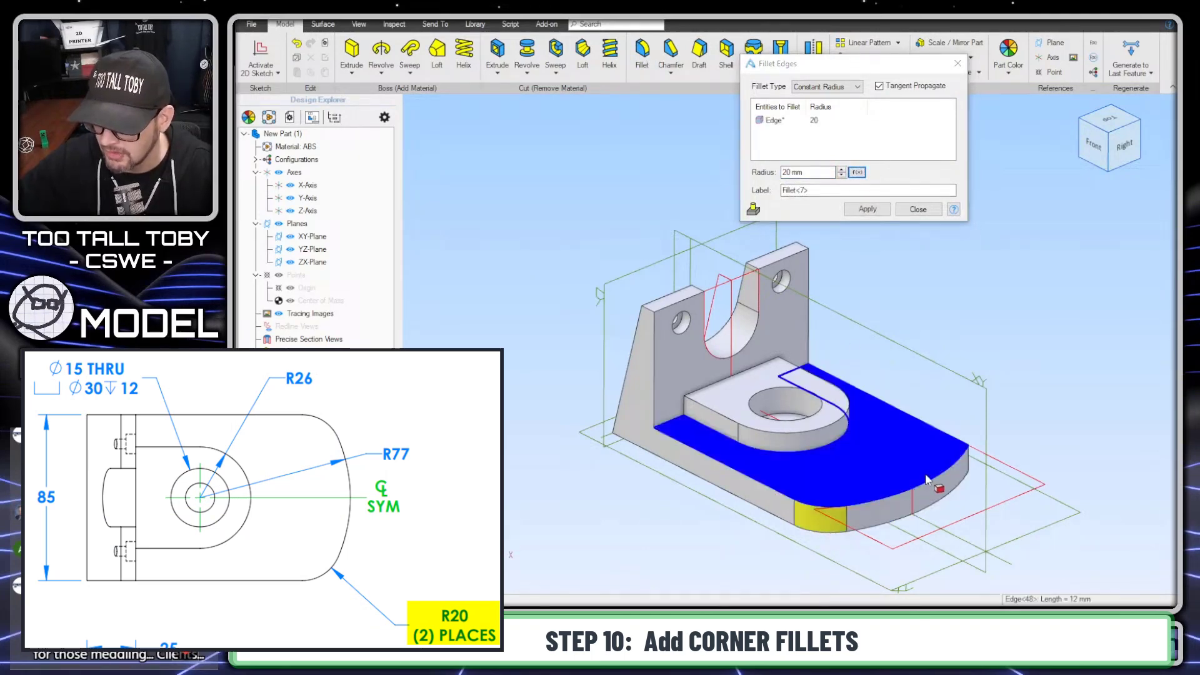
{"action": "left_click", "coordinate": [969, 469]}
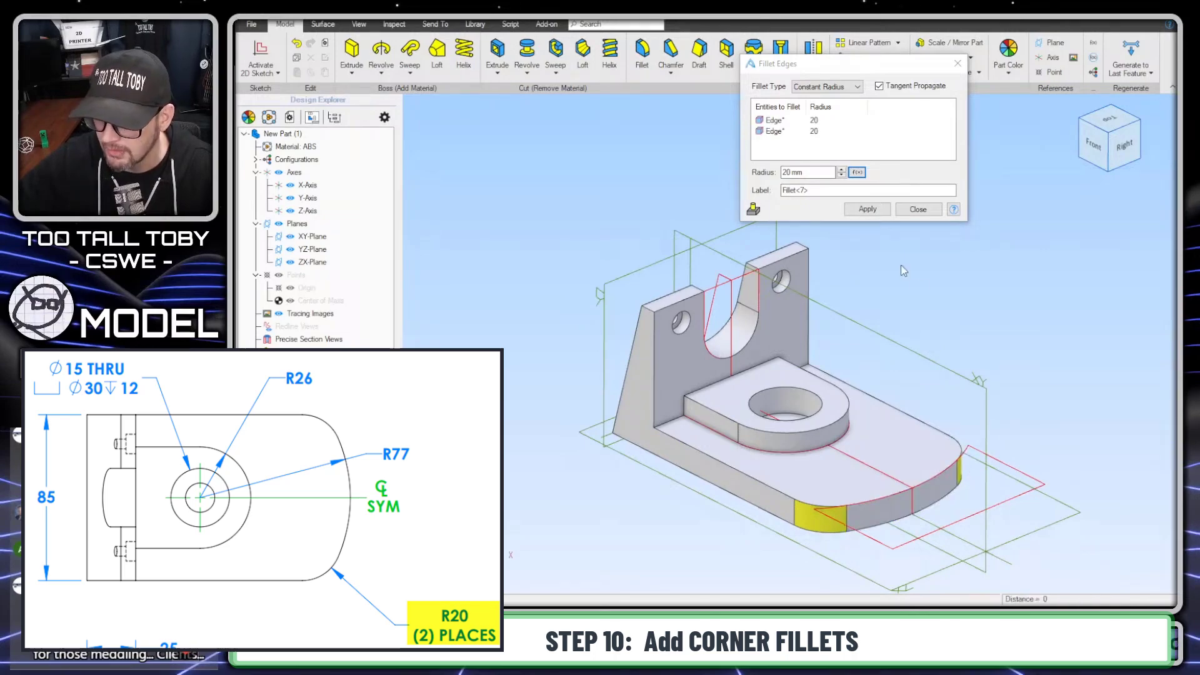
{"action": "left_click", "coordinate": [867, 209]}
{"action": "left_click", "coordinate": [918, 208]}
- Calculate the finished part's physical properties to check its mass, and close the results
{"action": "middle_click_drag", "start_coordinate": [599, 493], "coordinate": [964, 355]}
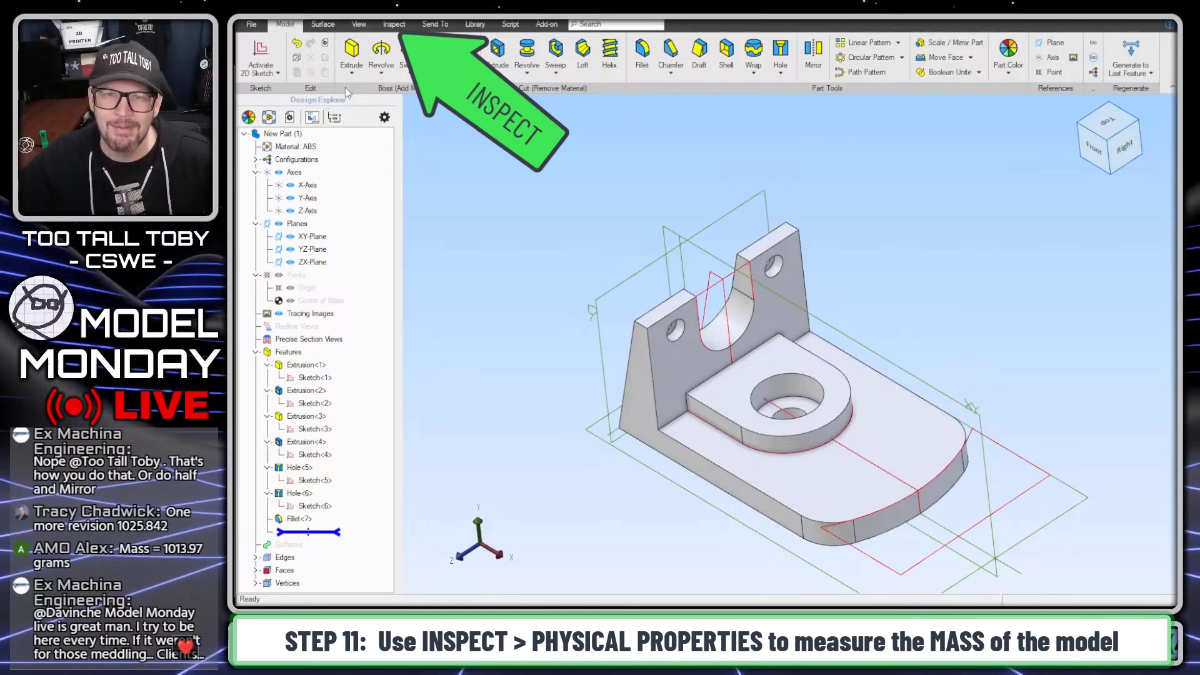
{"action": "left_click", "coordinate": [388, 27]}
{"action": "left_click", "coordinate": [287, 55]}
{"action": "left_click", "coordinate": [681, 173]}
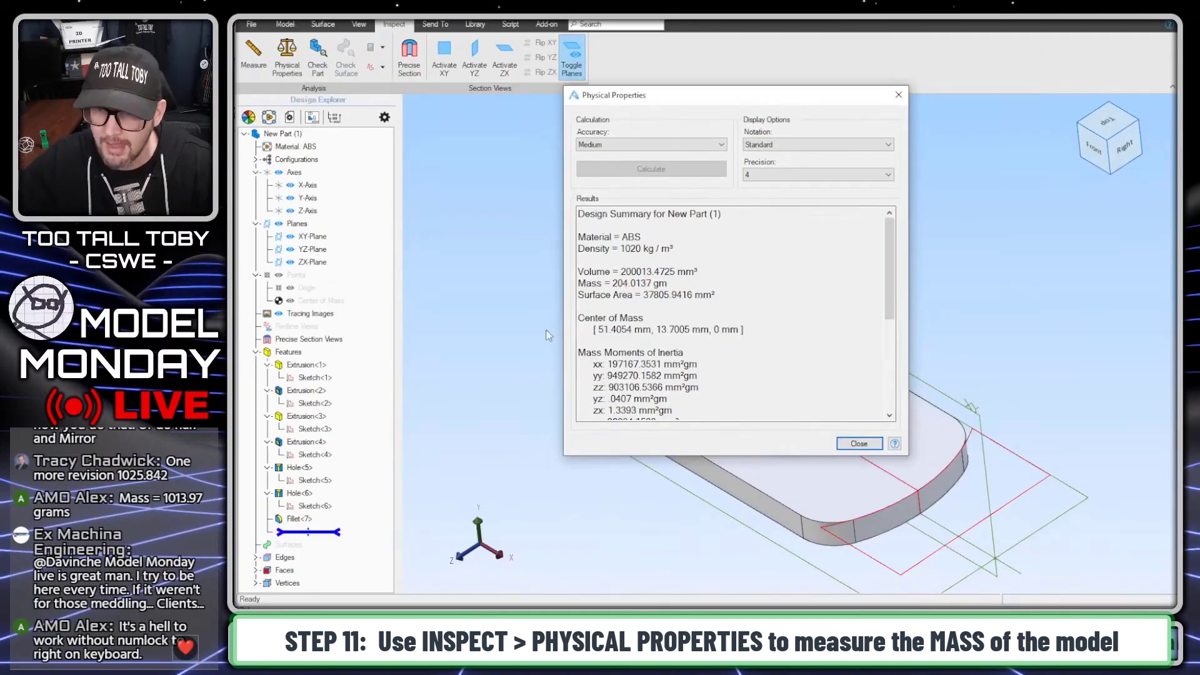
{"action": "left_click", "coordinate": [894, 87]}
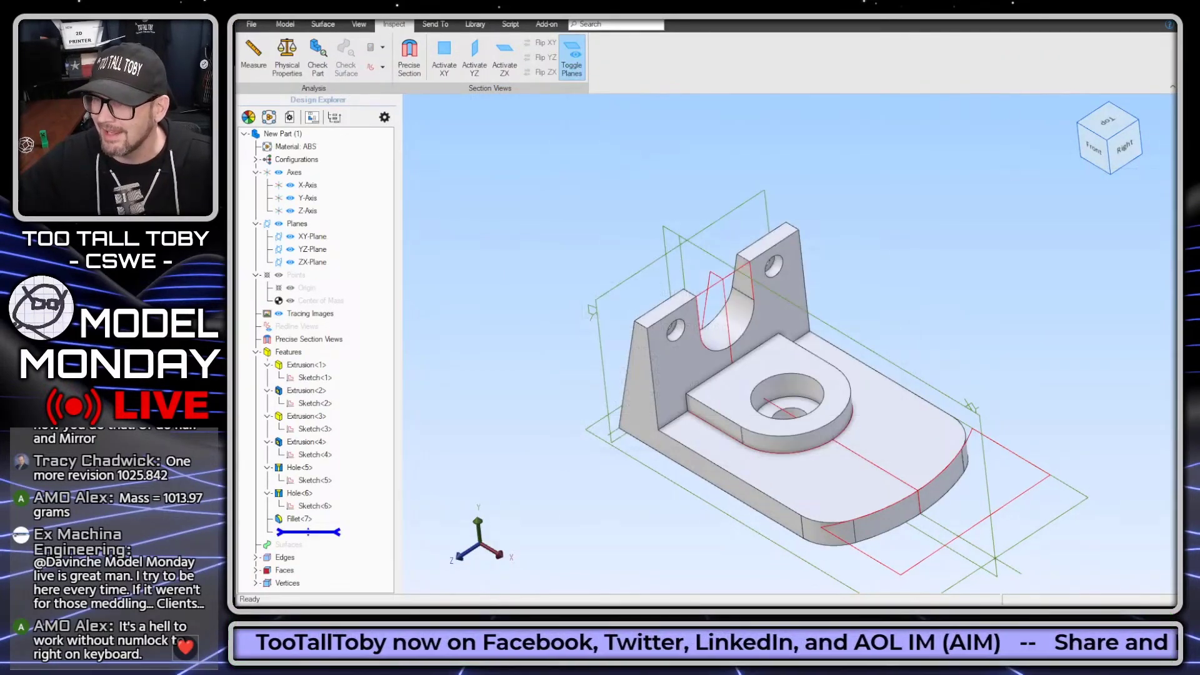
- Minimize the part window and the Alibre Design home window to show the practice drawing behind them
{"action": "left_click", "coordinate": [1101, 10]}
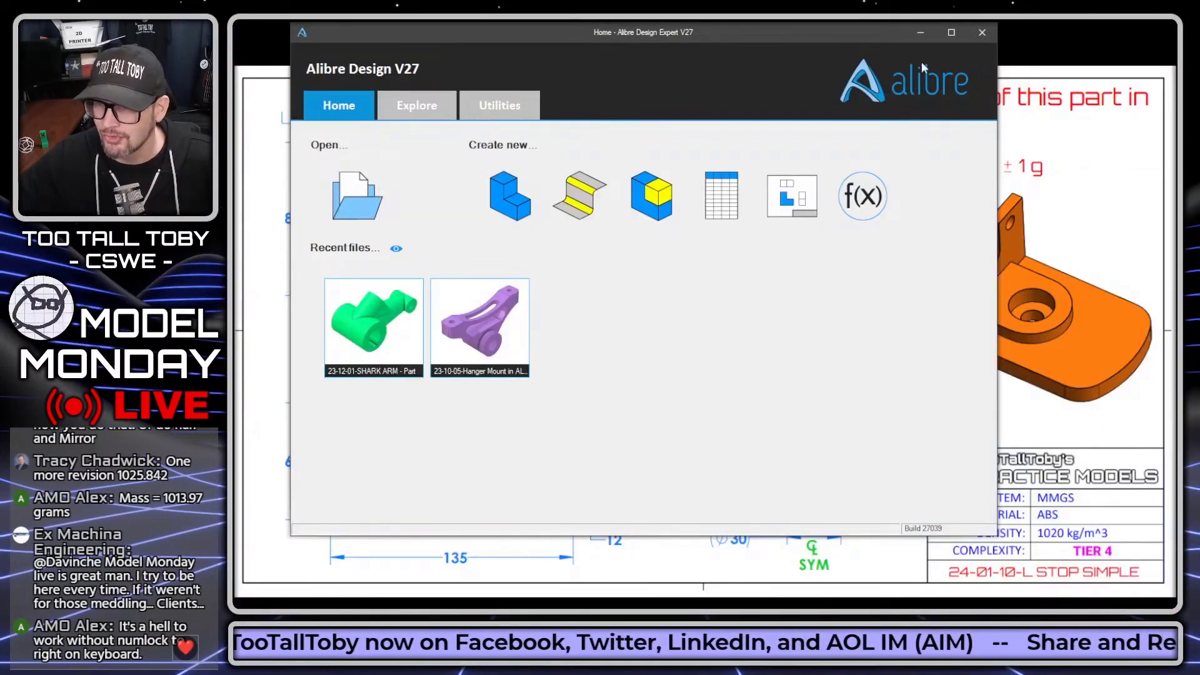
{"action": "left_click", "coordinate": [920, 32]}
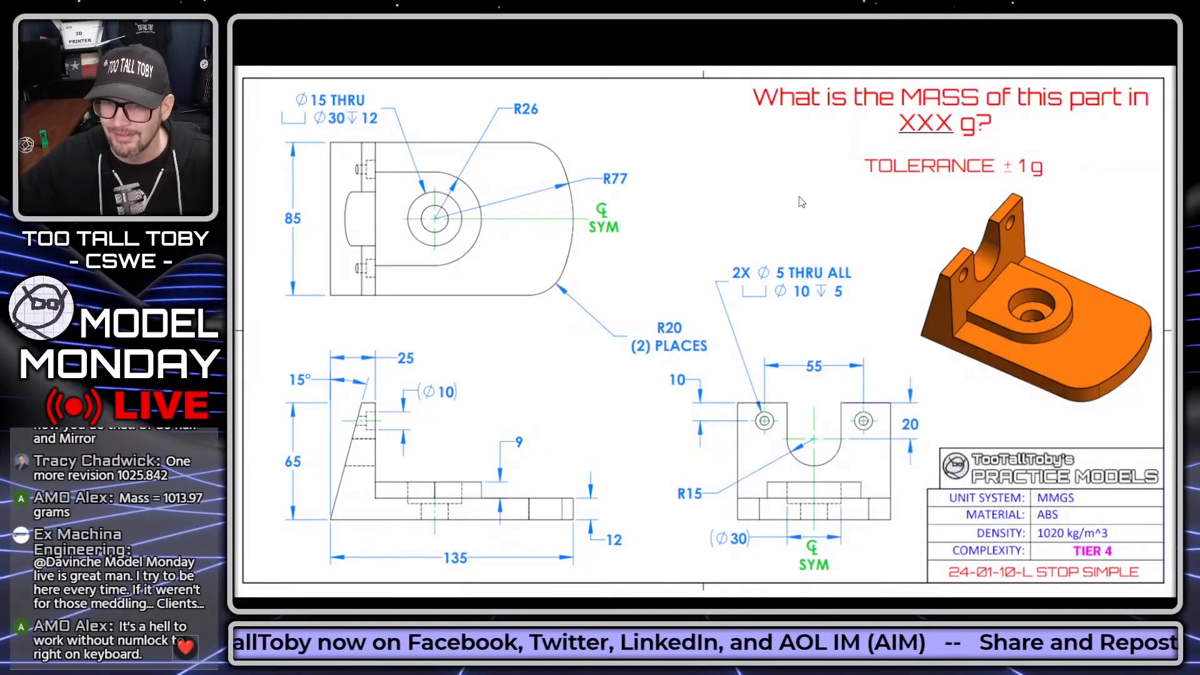